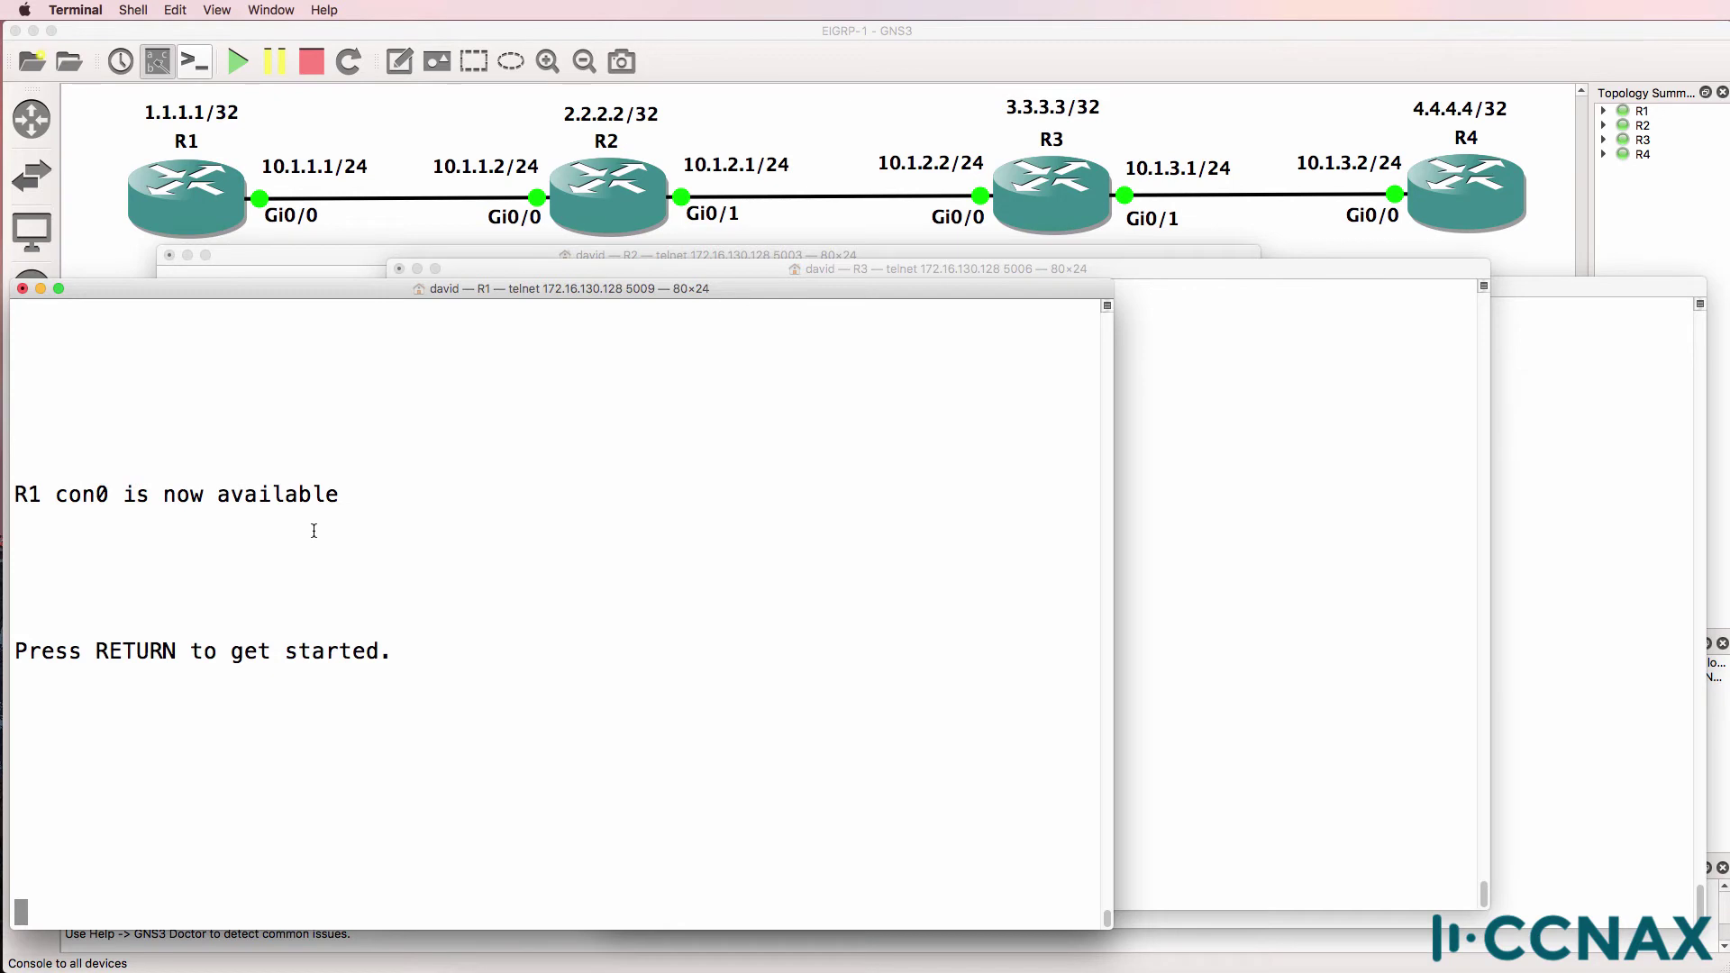
- Enter privileged mode on R1 and ping 4.4.4.4, which fails with 0 percent success
{"action": "key", "text": "Return"}
{"action": "type", "text": "en"}
{"action": "key", "text": "Return"}
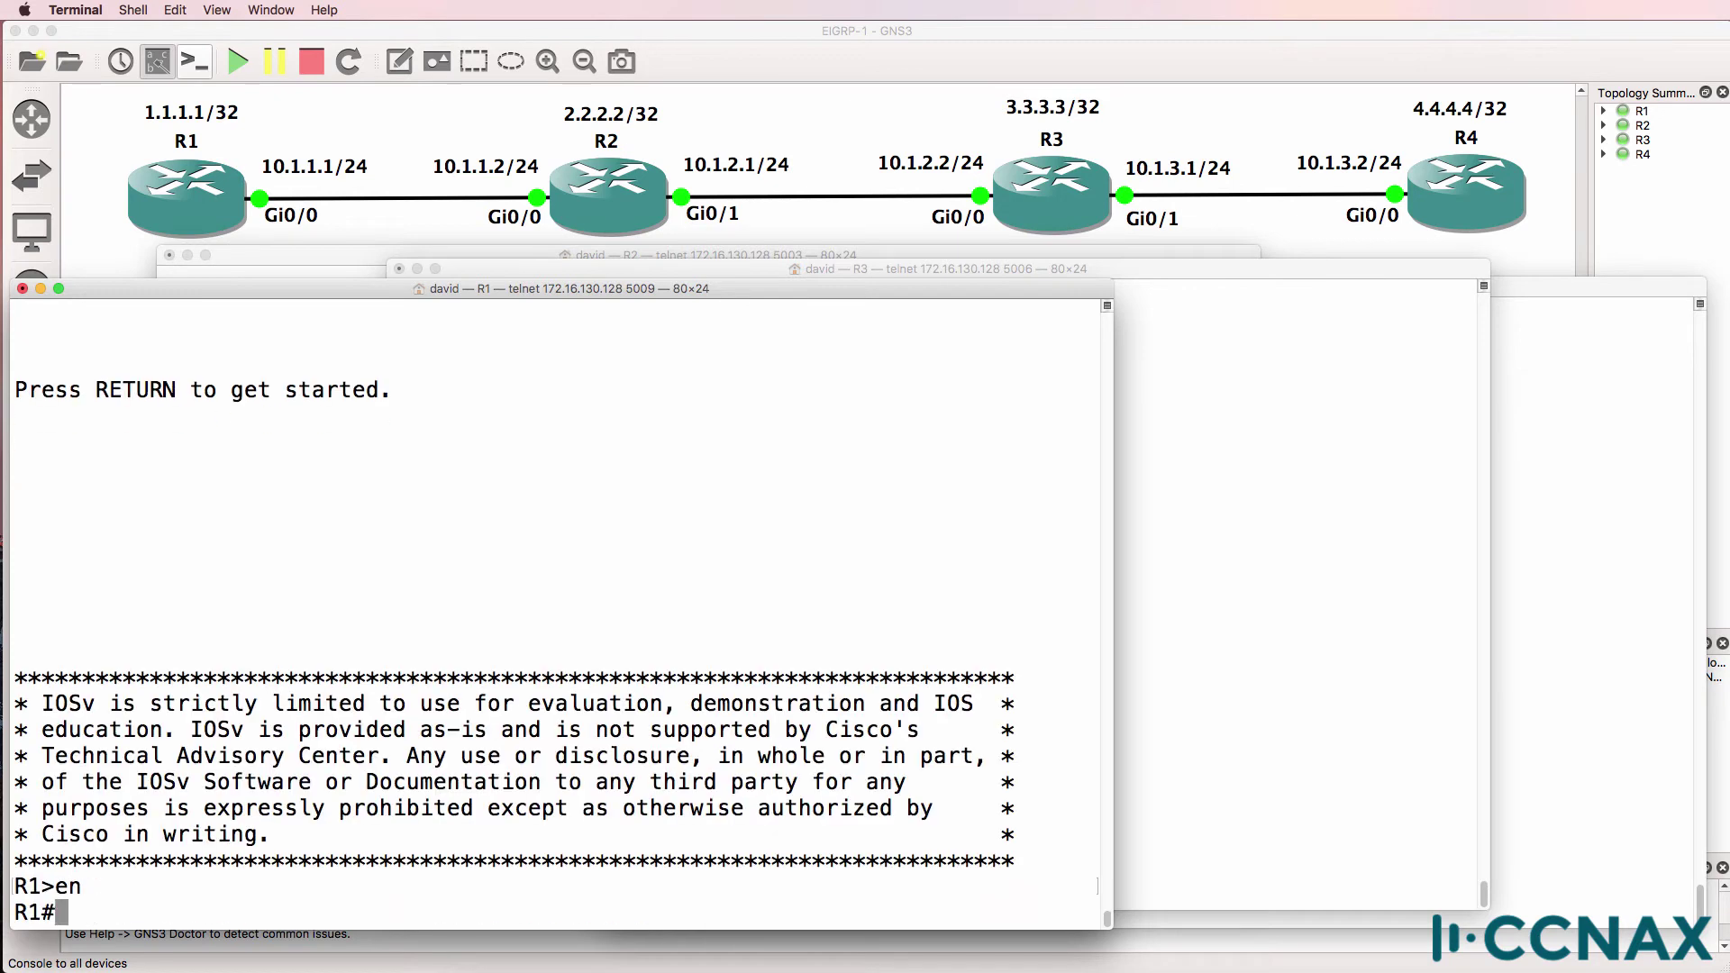
{"action": "type", "text": "ping 4.4.4.4"}
{"action": "key", "text": "Return"}
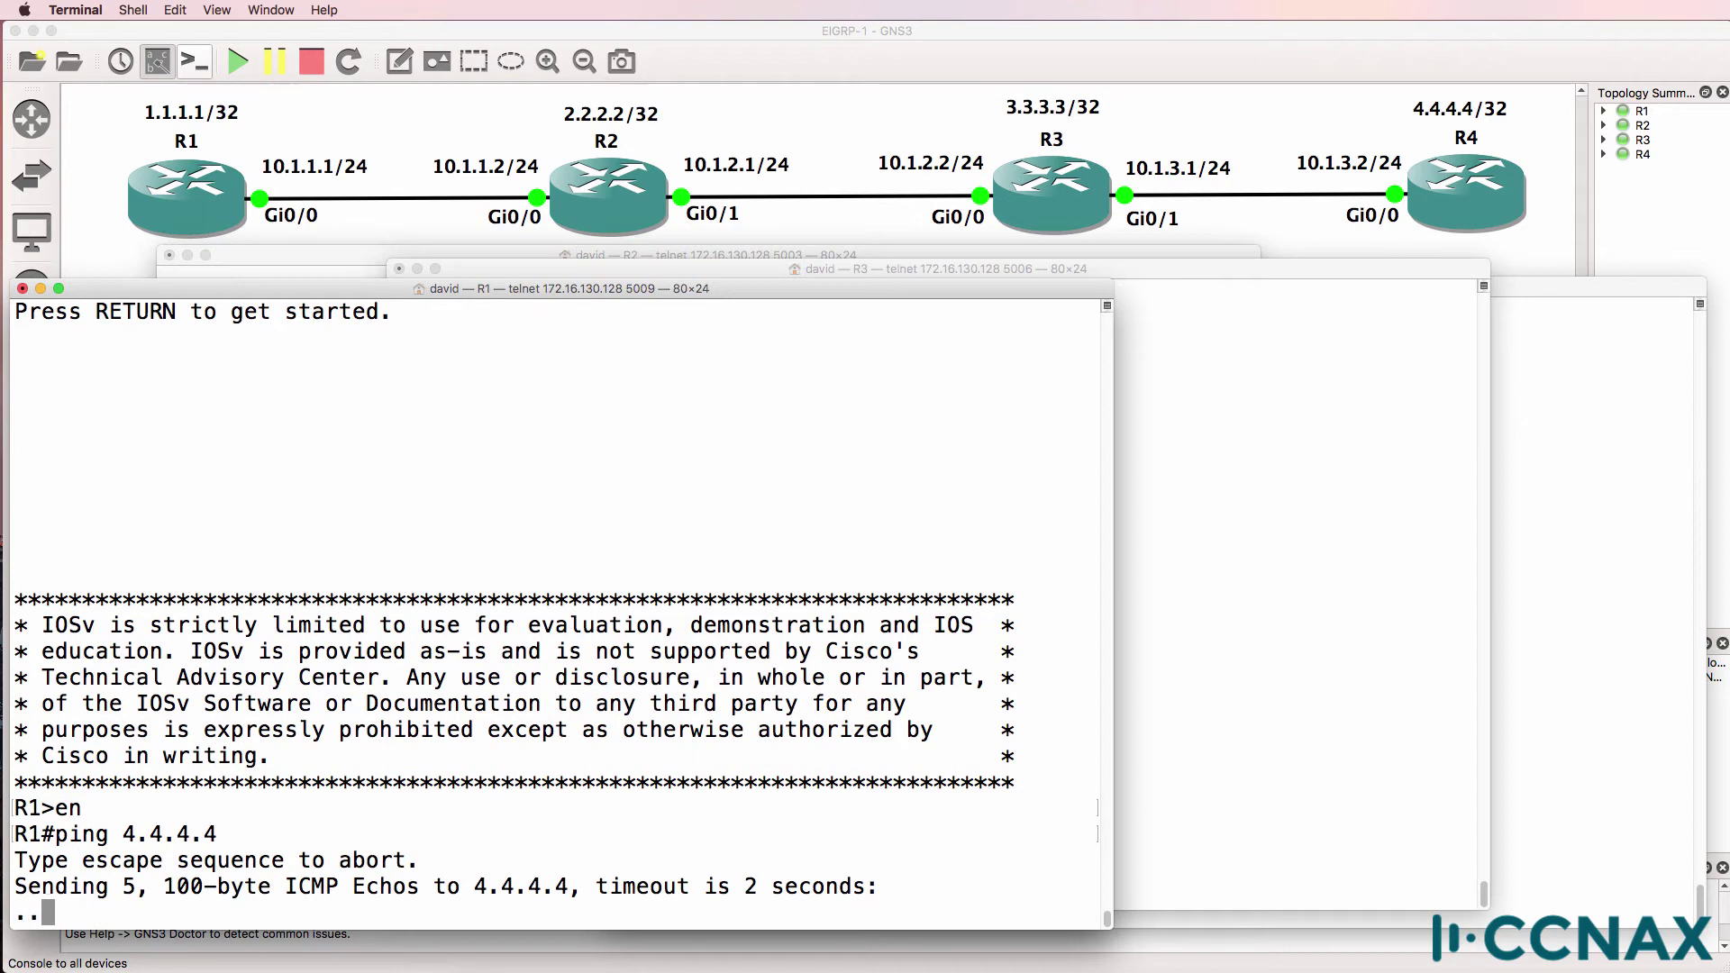
{"action": "key", "text": "ctrl+shift+6"}
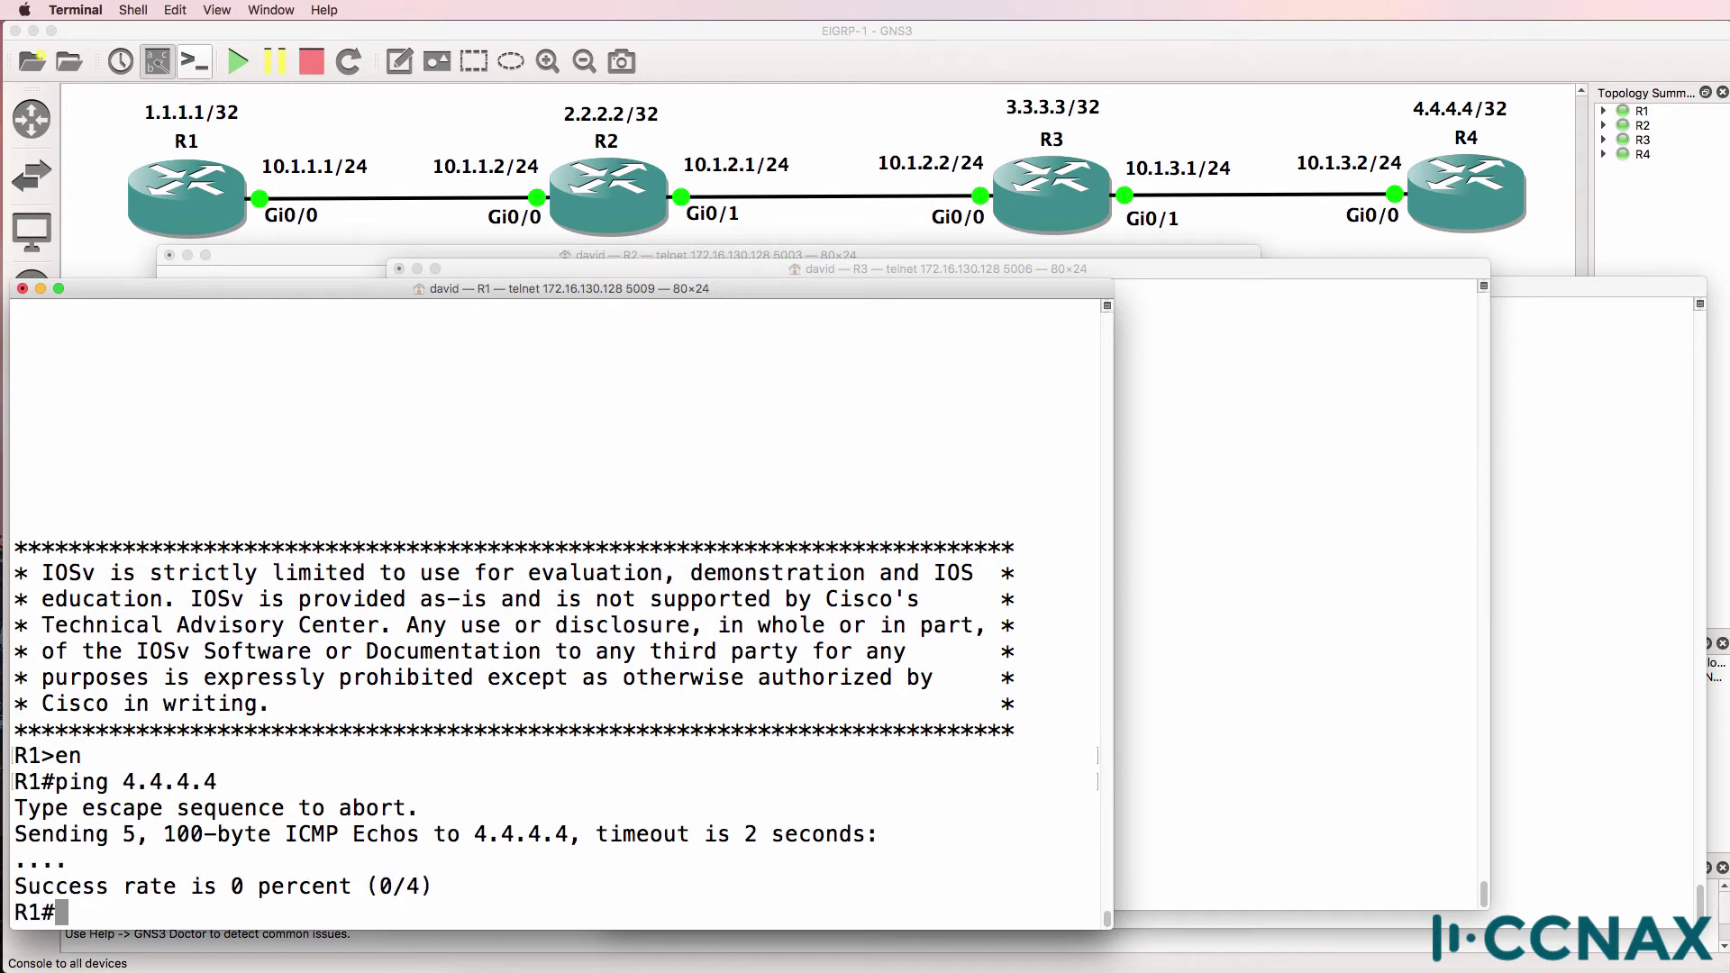
- Traceroute to 4.4.4.4 from R1, aborting after hop 1 only times out
{"action": "type", "text": "tr"}
{"action": "key", "text": "Tab"}
{"action": "type", "text": "4.4.4.4"}
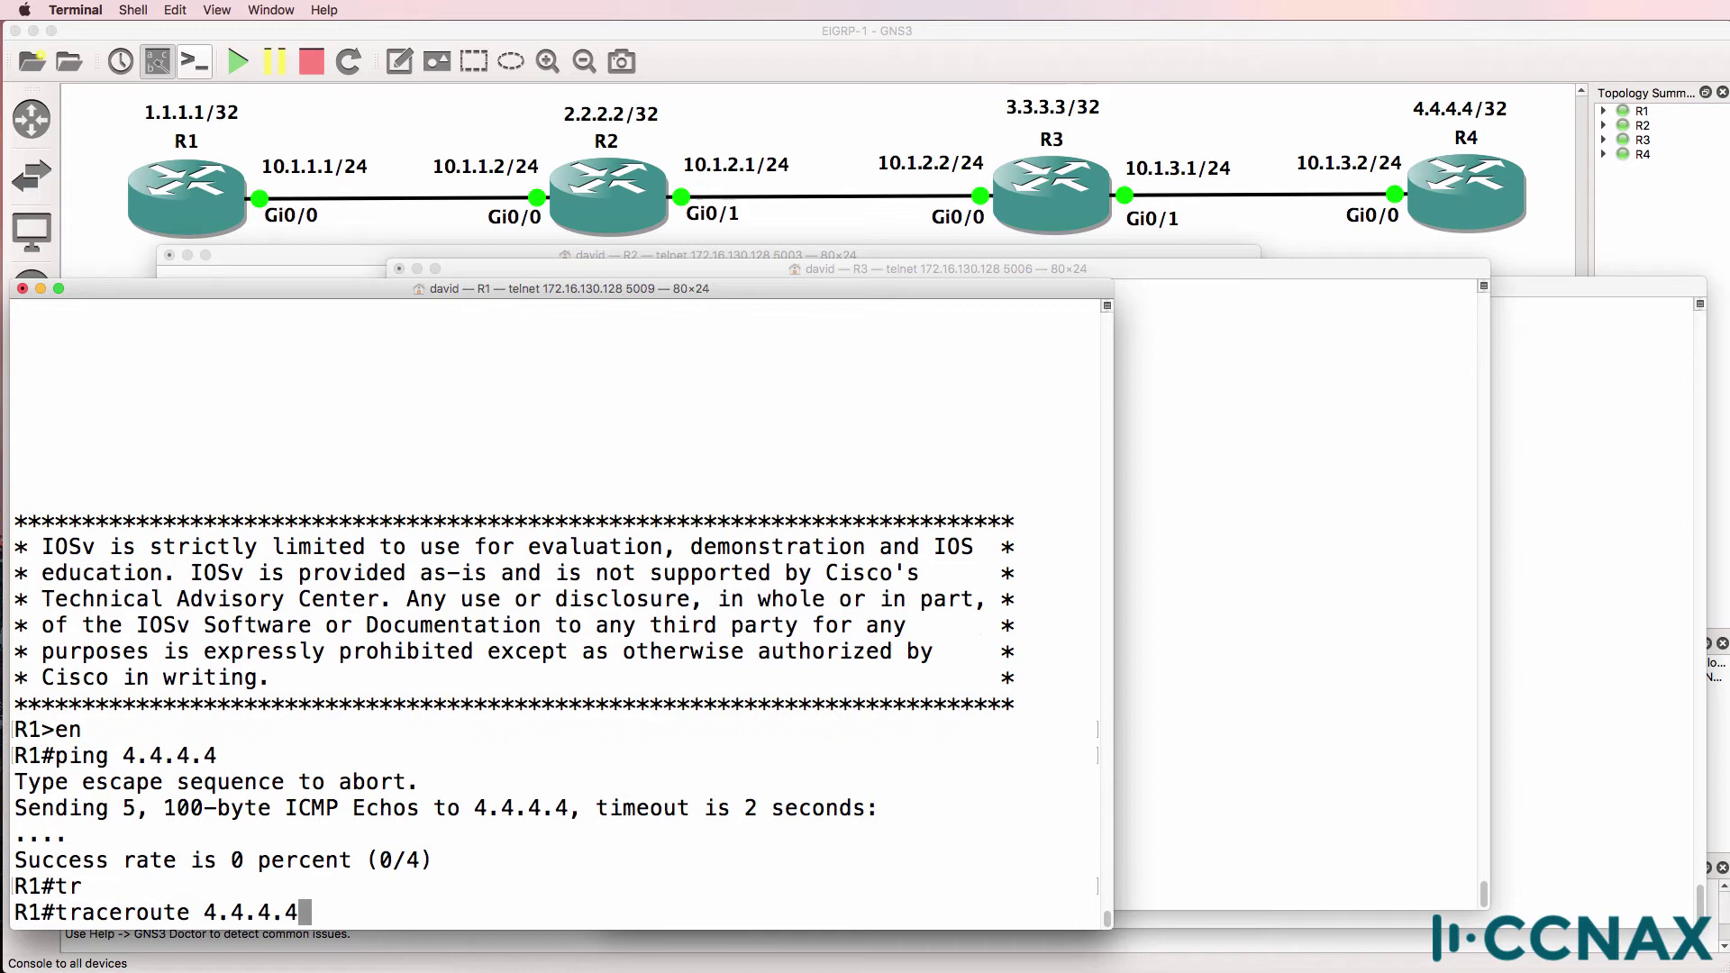
{"action": "key", "text": "Return"}
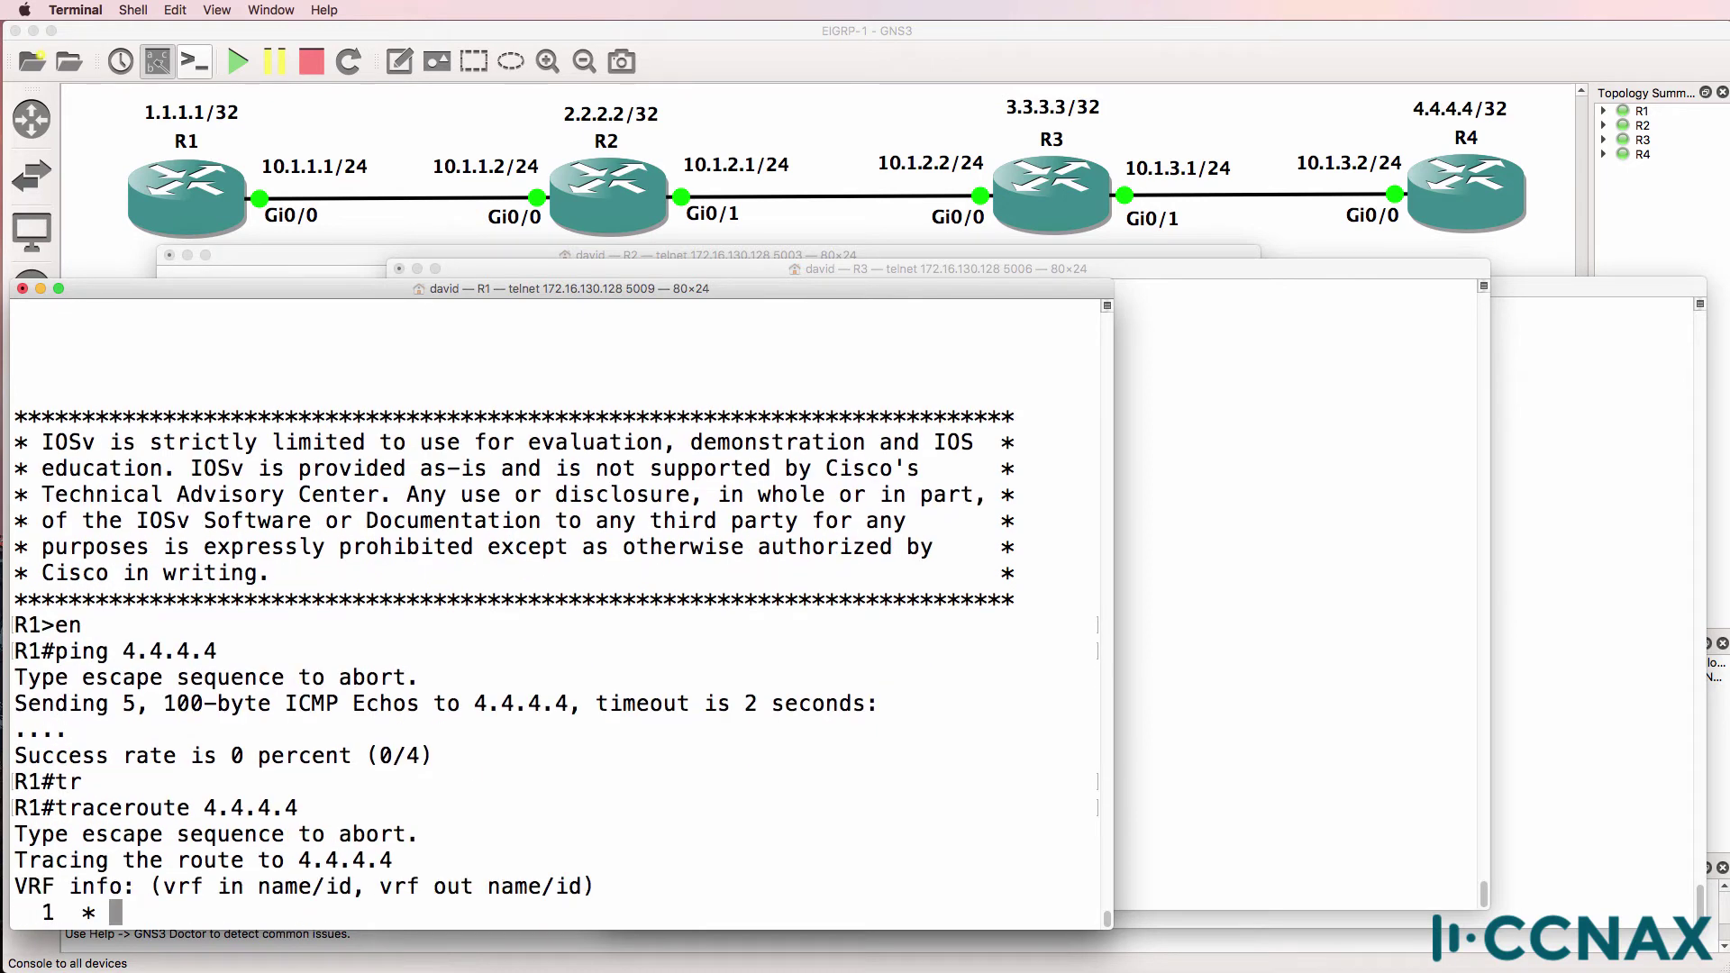
{"action": "key", "text": "ctrl+shift+6"}
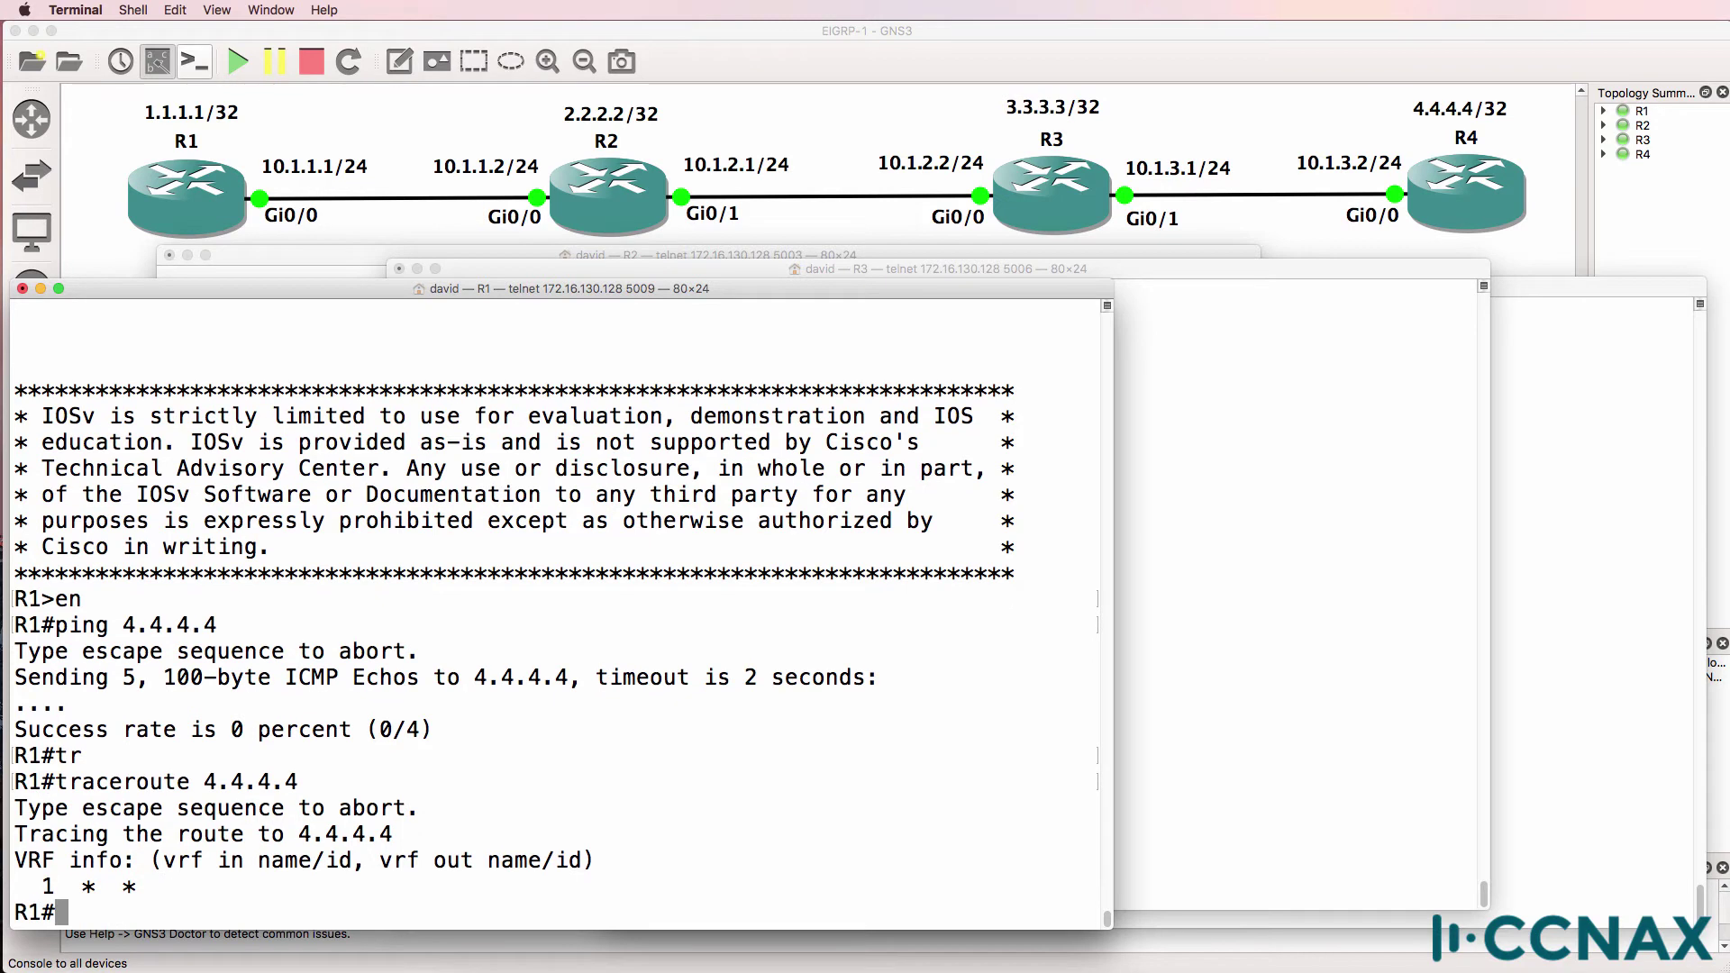
- Rerun the traceroute to 4.4.4.4 with debug ip packet on, then turn debugging off with un all
{"action": "type", "text": "debug ip packet"}
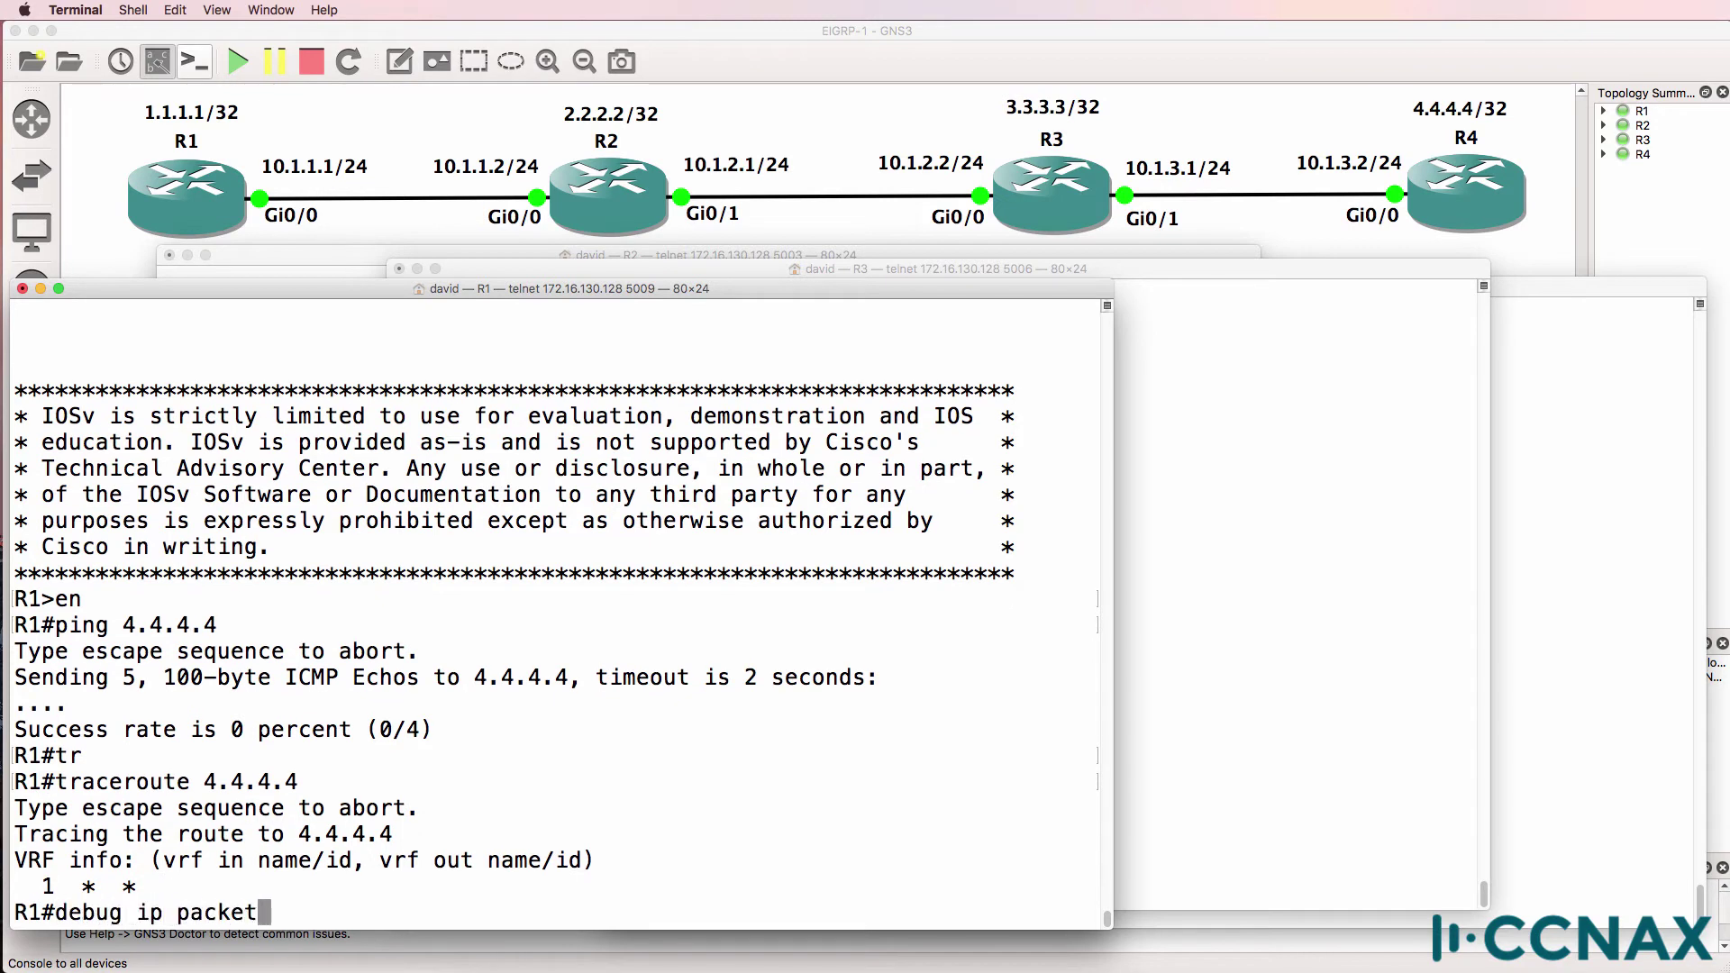
{"action": "key", "text": "Return"}
{"action": "key", "text": "Up"}
{"action": "key", "text": "Up"}
{"action": "key", "text": "Return"}
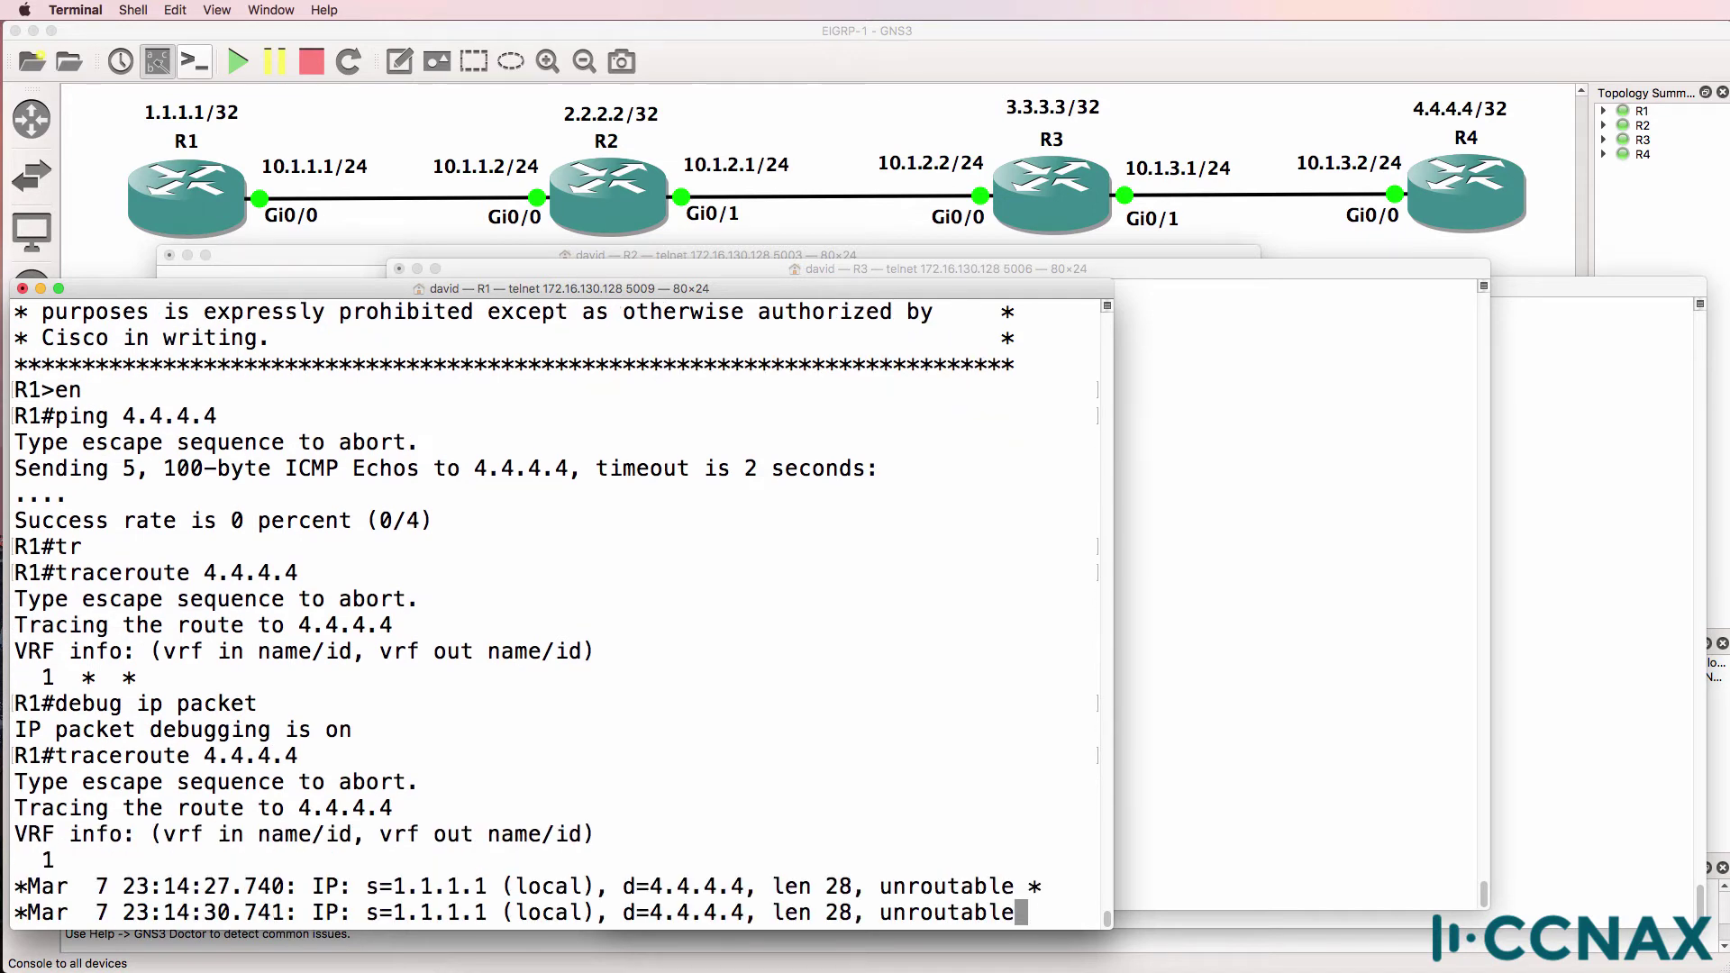
{"action": "key", "text": "ctrl+shift+6"}
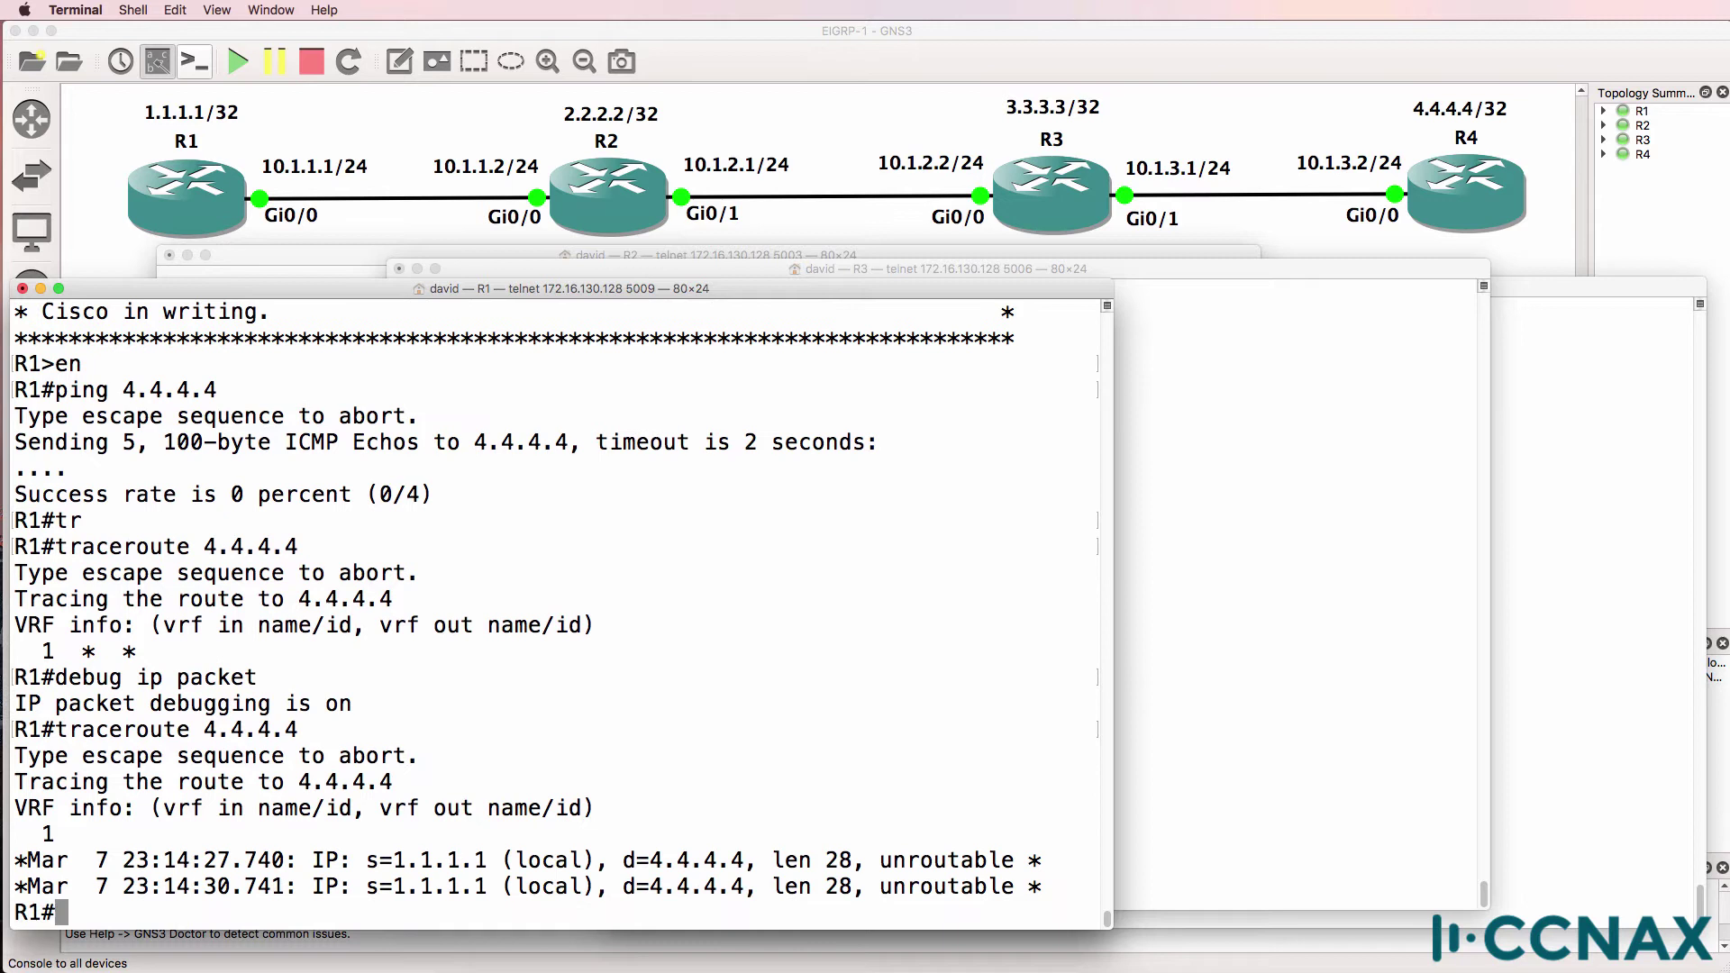
{"action": "key", "text": "Return"}
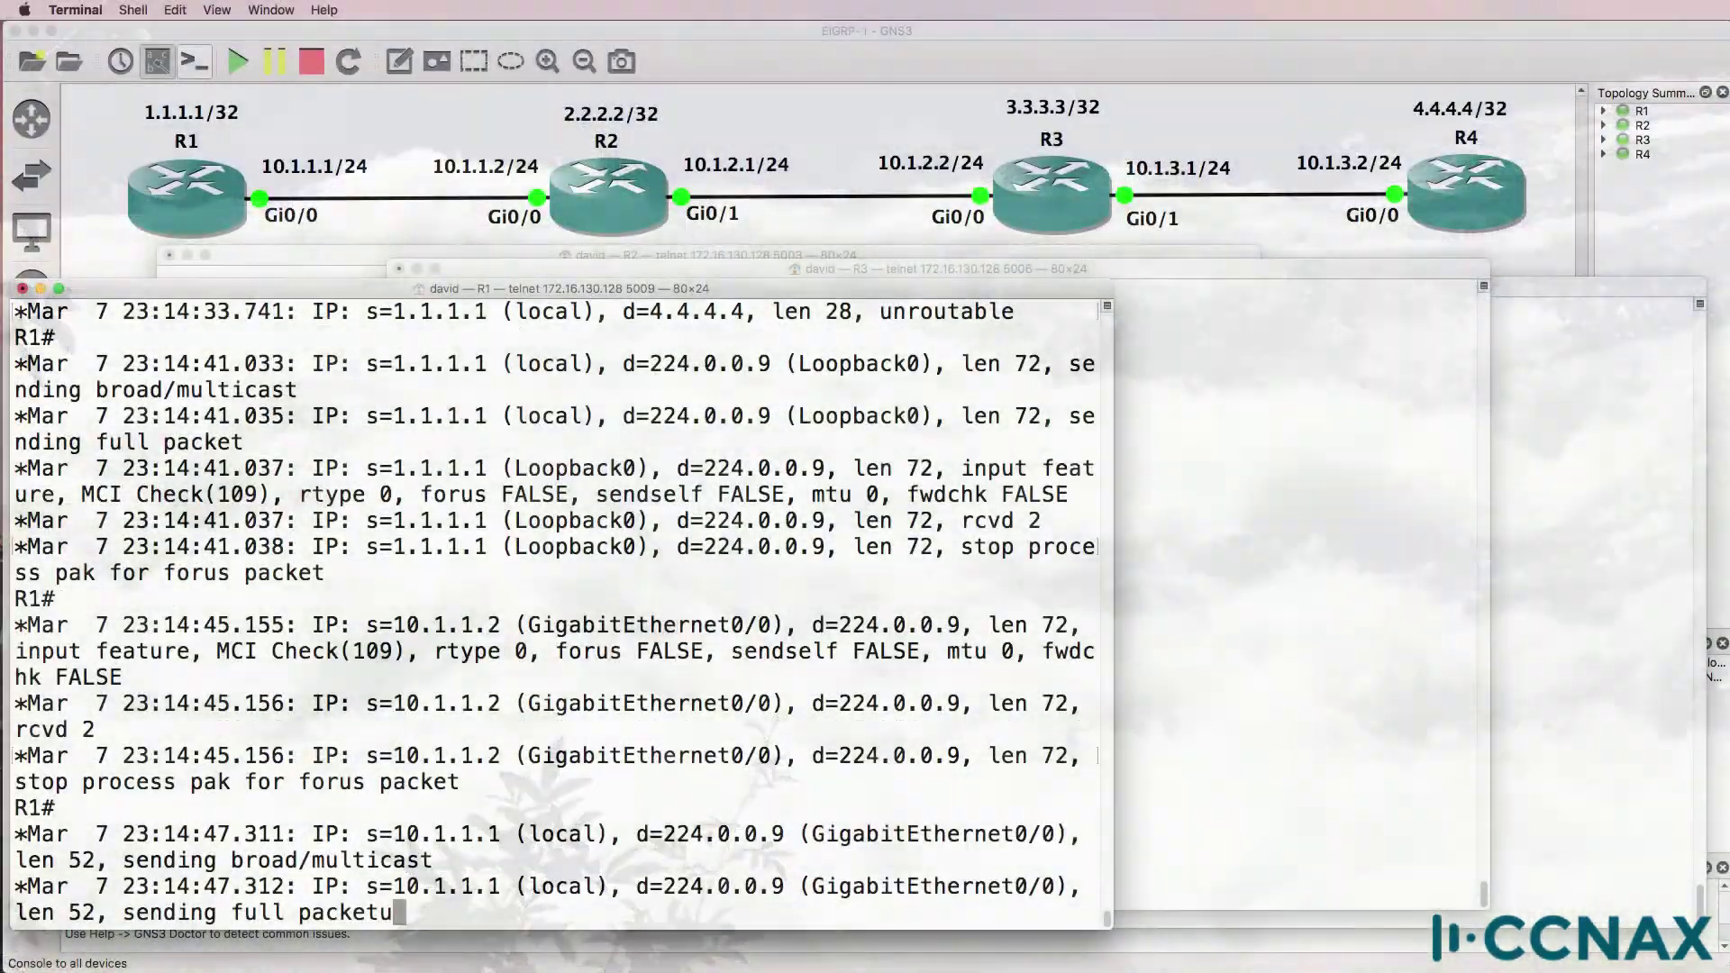
{"action": "type", "text": "un all"}
{"action": "key", "text": "Return"}
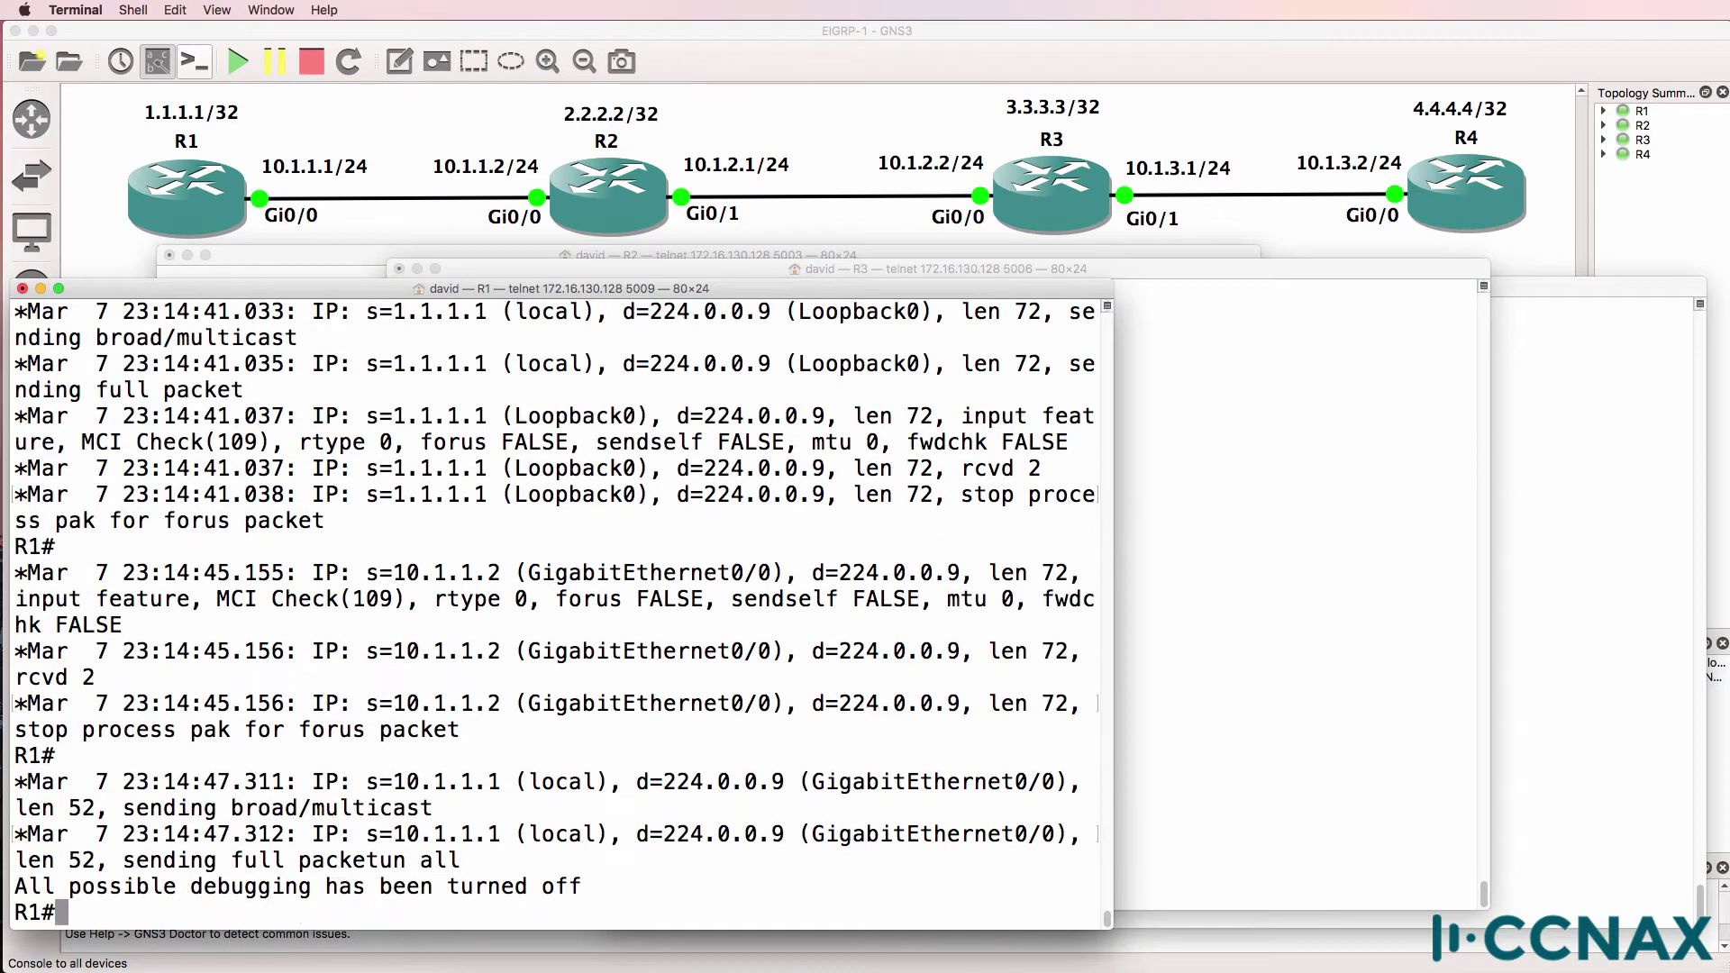
- Highlight the unroutable packets to 4.4.4.4 and the RIP multicasts to 224.0.0.9 in the debug output
{"action": "scroll", "coordinate": [570, 622], "scroll_direction": "up", "scroll_amount": 5}
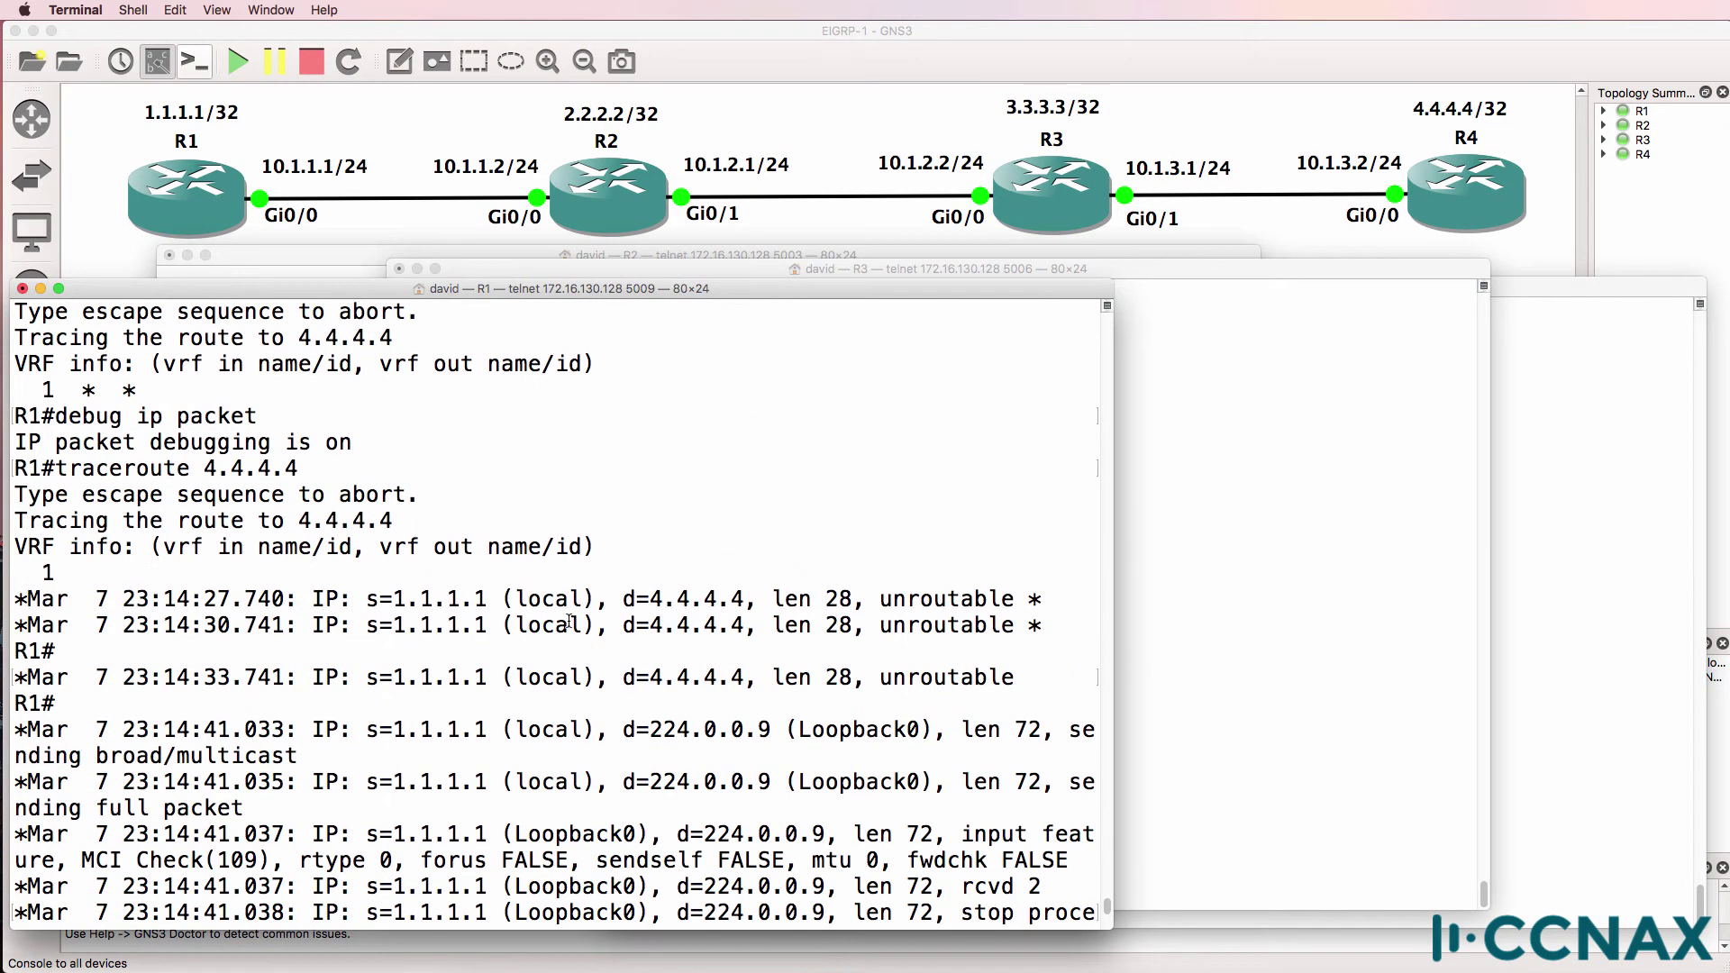
{"action": "scroll", "coordinate": [569, 622], "scroll_direction": "up", "scroll_amount": 1}
{"action": "left_click_drag", "start_coordinate": [867, 624], "coordinate": [1041, 624]}
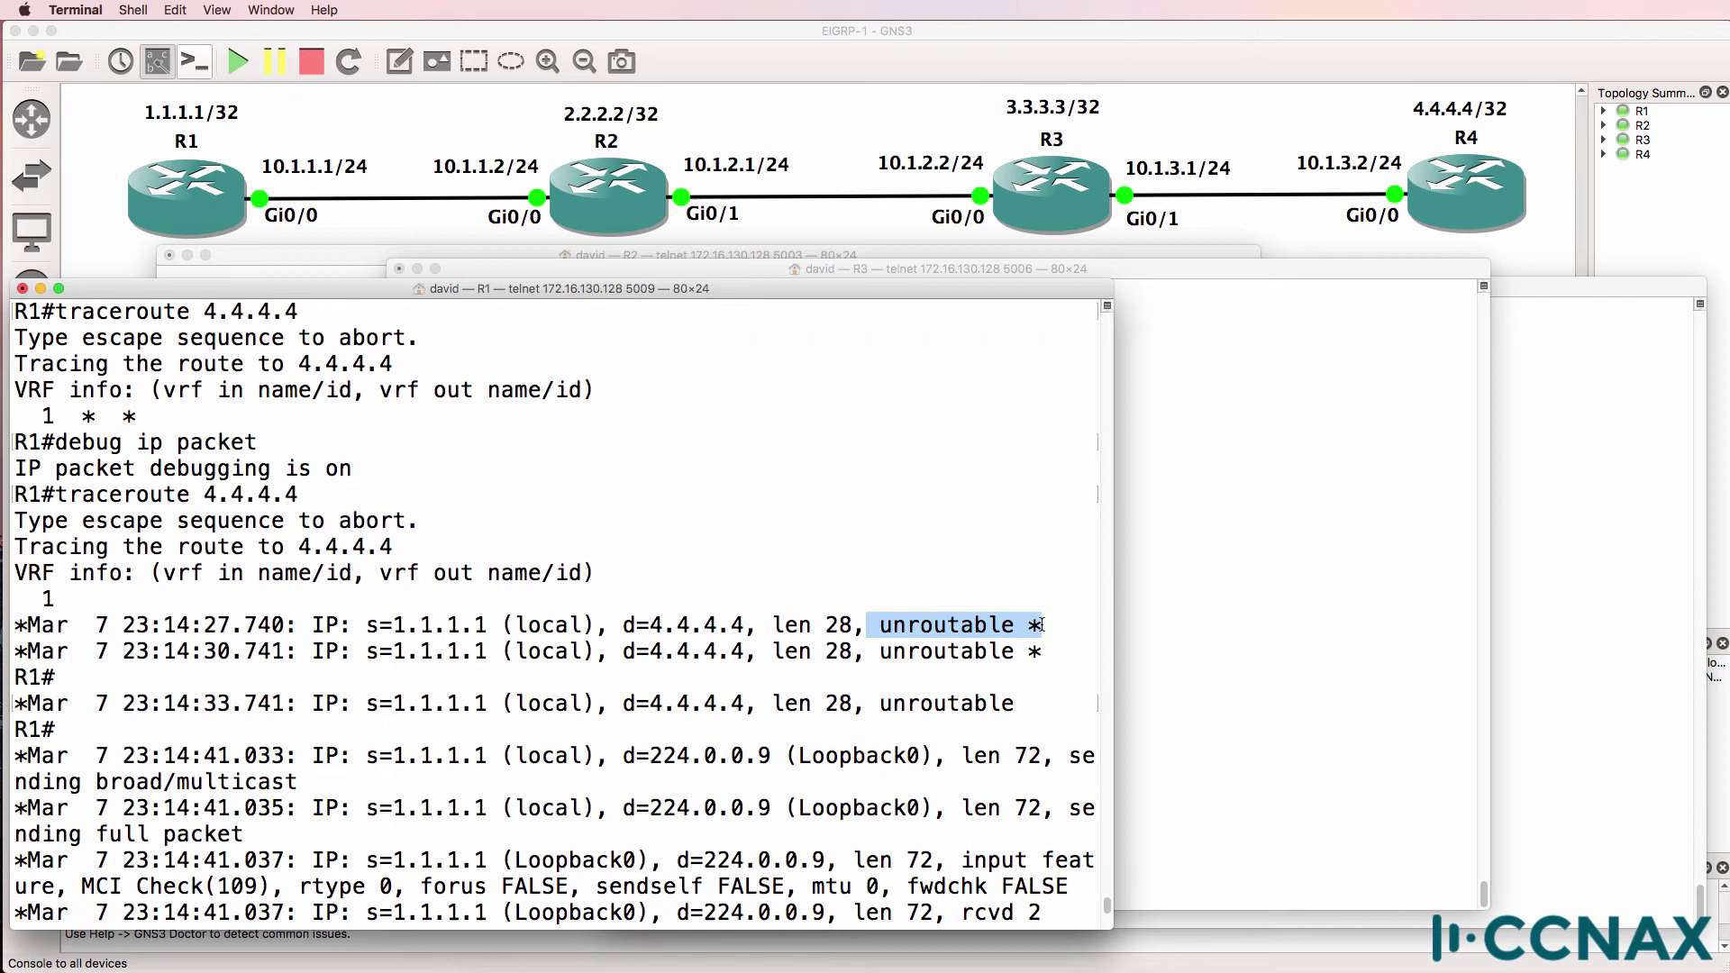
{"action": "left_click_drag", "start_coordinate": [867, 656], "coordinate": [1038, 653]}
{"action": "left_click_drag", "start_coordinate": [880, 703], "coordinate": [1002, 704]}
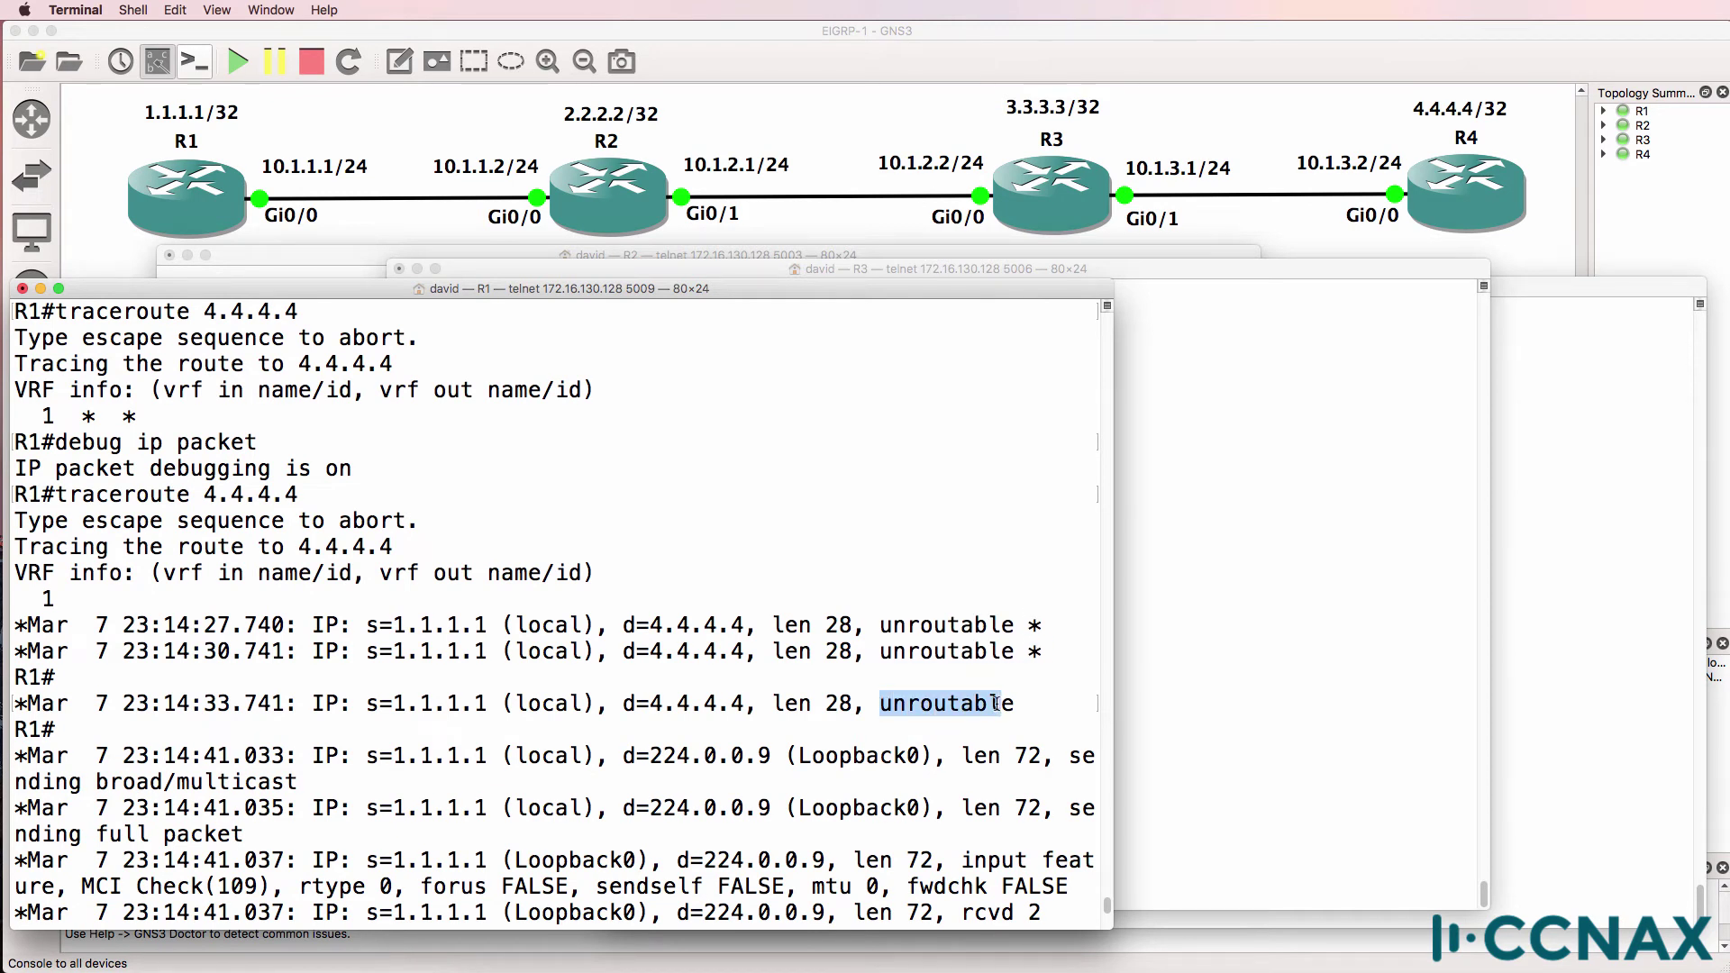
{"action": "scroll", "coordinate": [919, 698], "scroll_direction": "down", "scroll_amount": 2}
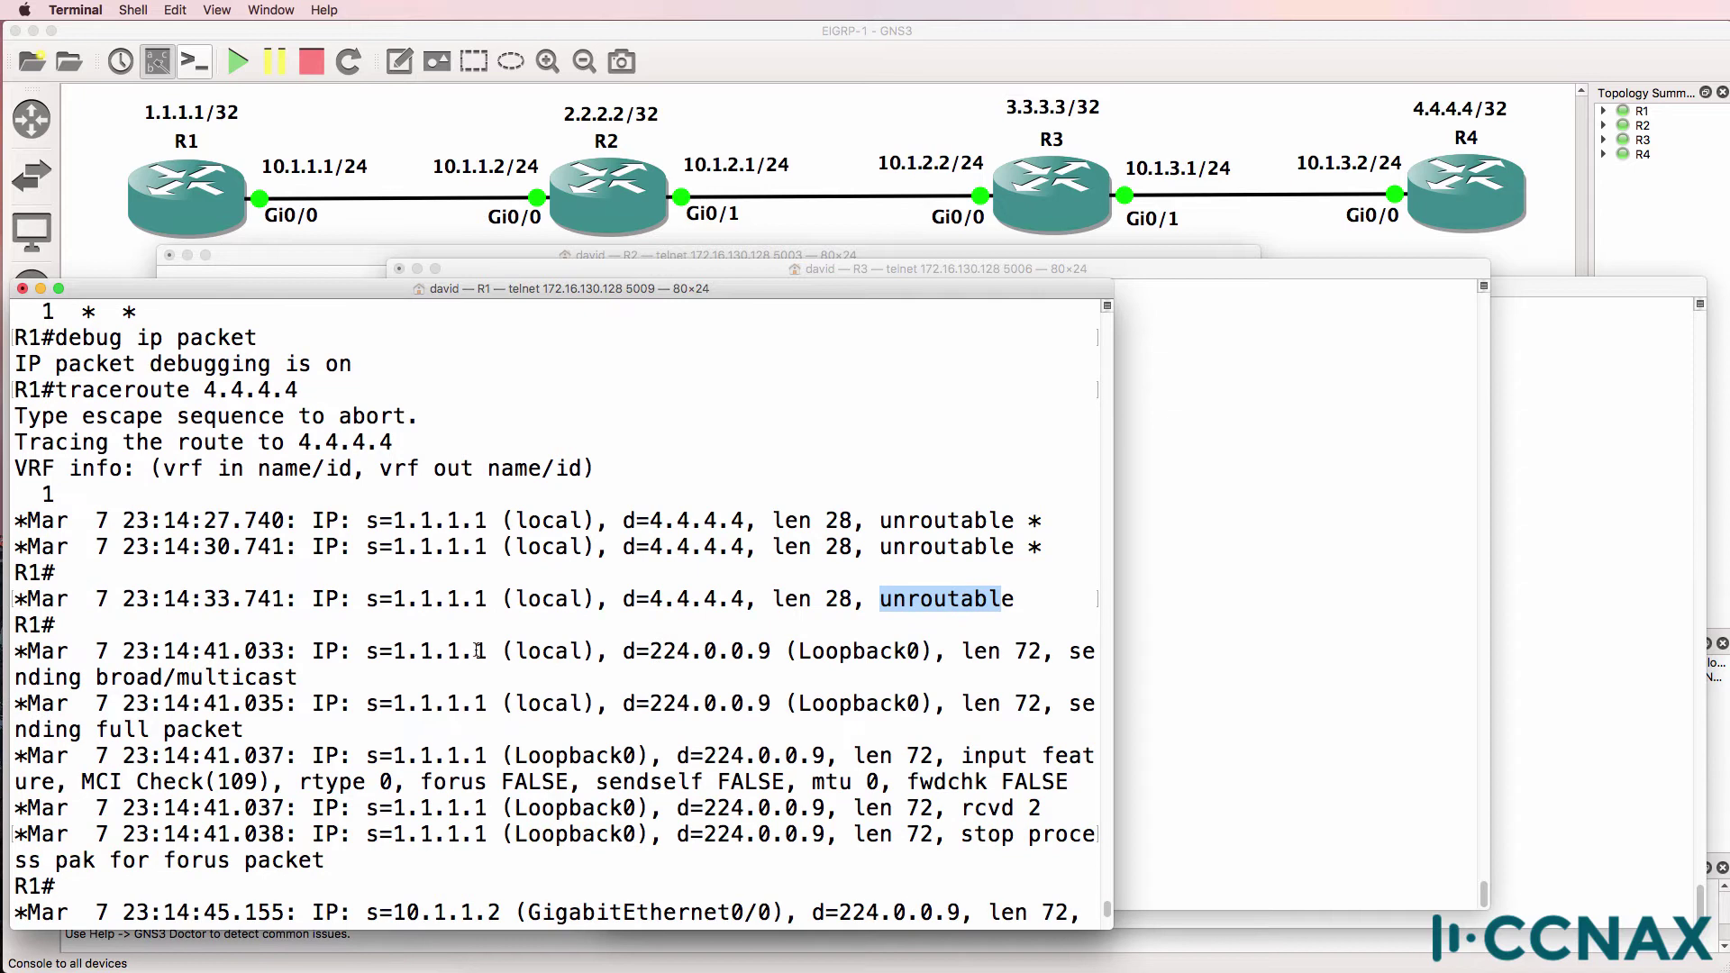
{"action": "left_click_drag", "start_coordinate": [314, 652], "coordinate": [382, 678]}
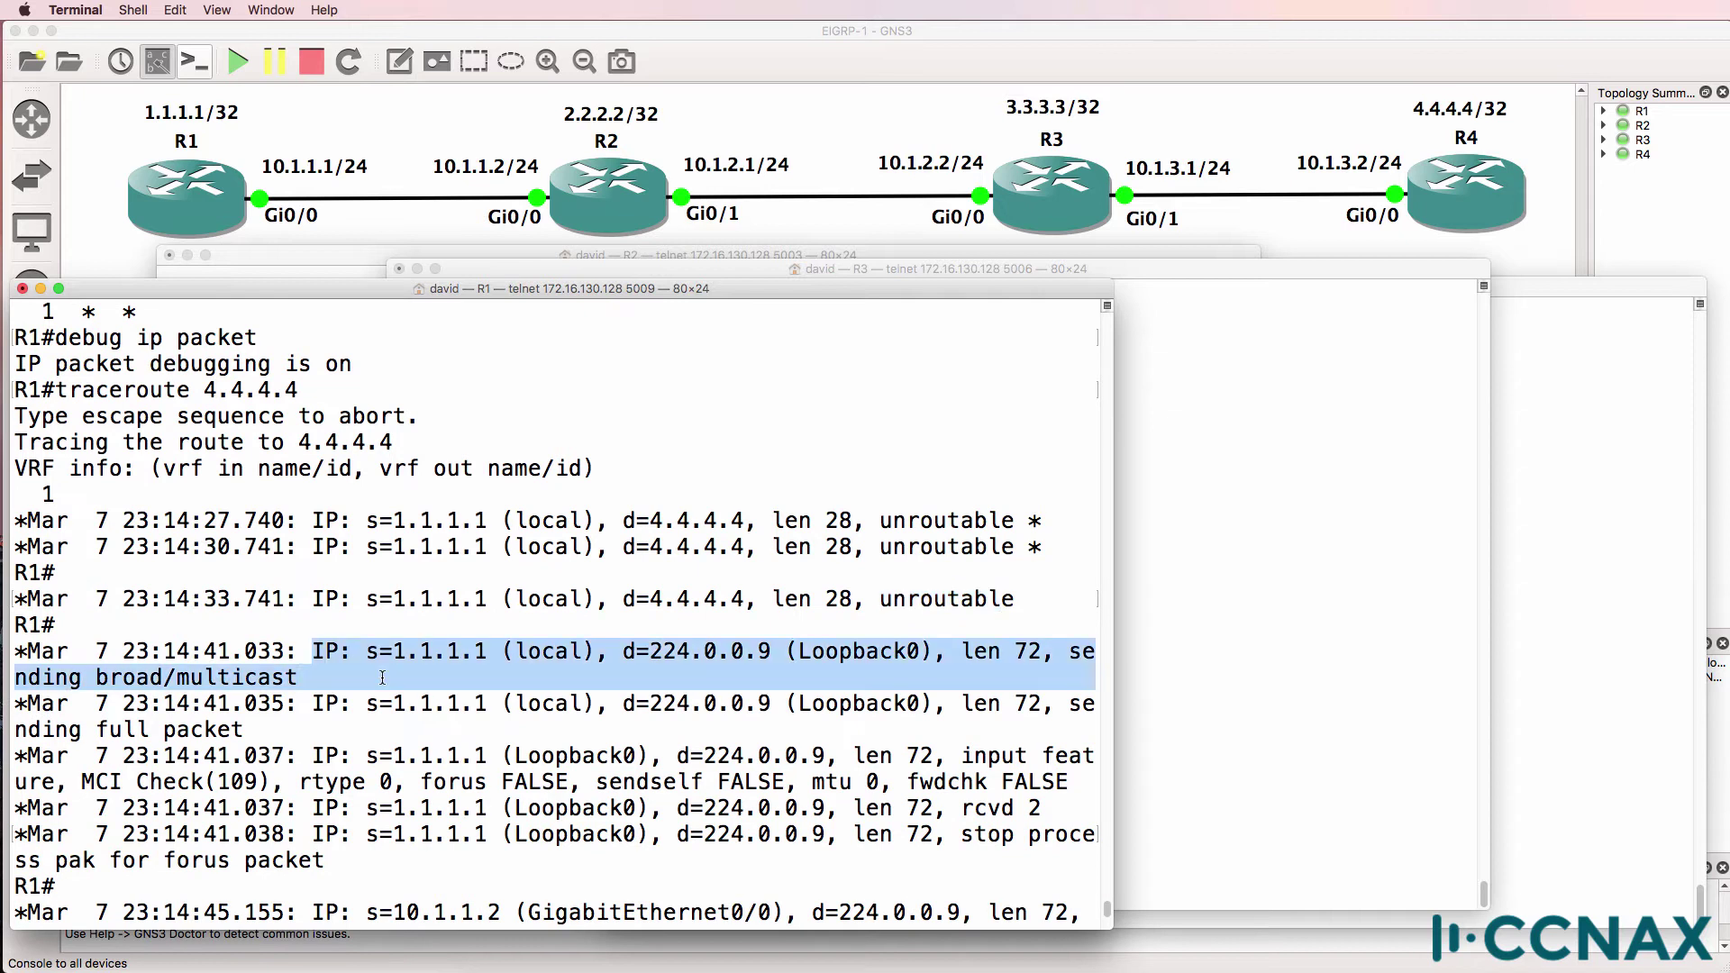
{"action": "scroll", "coordinate": [382, 678], "scroll_direction": "down", "scroll_amount": 1}
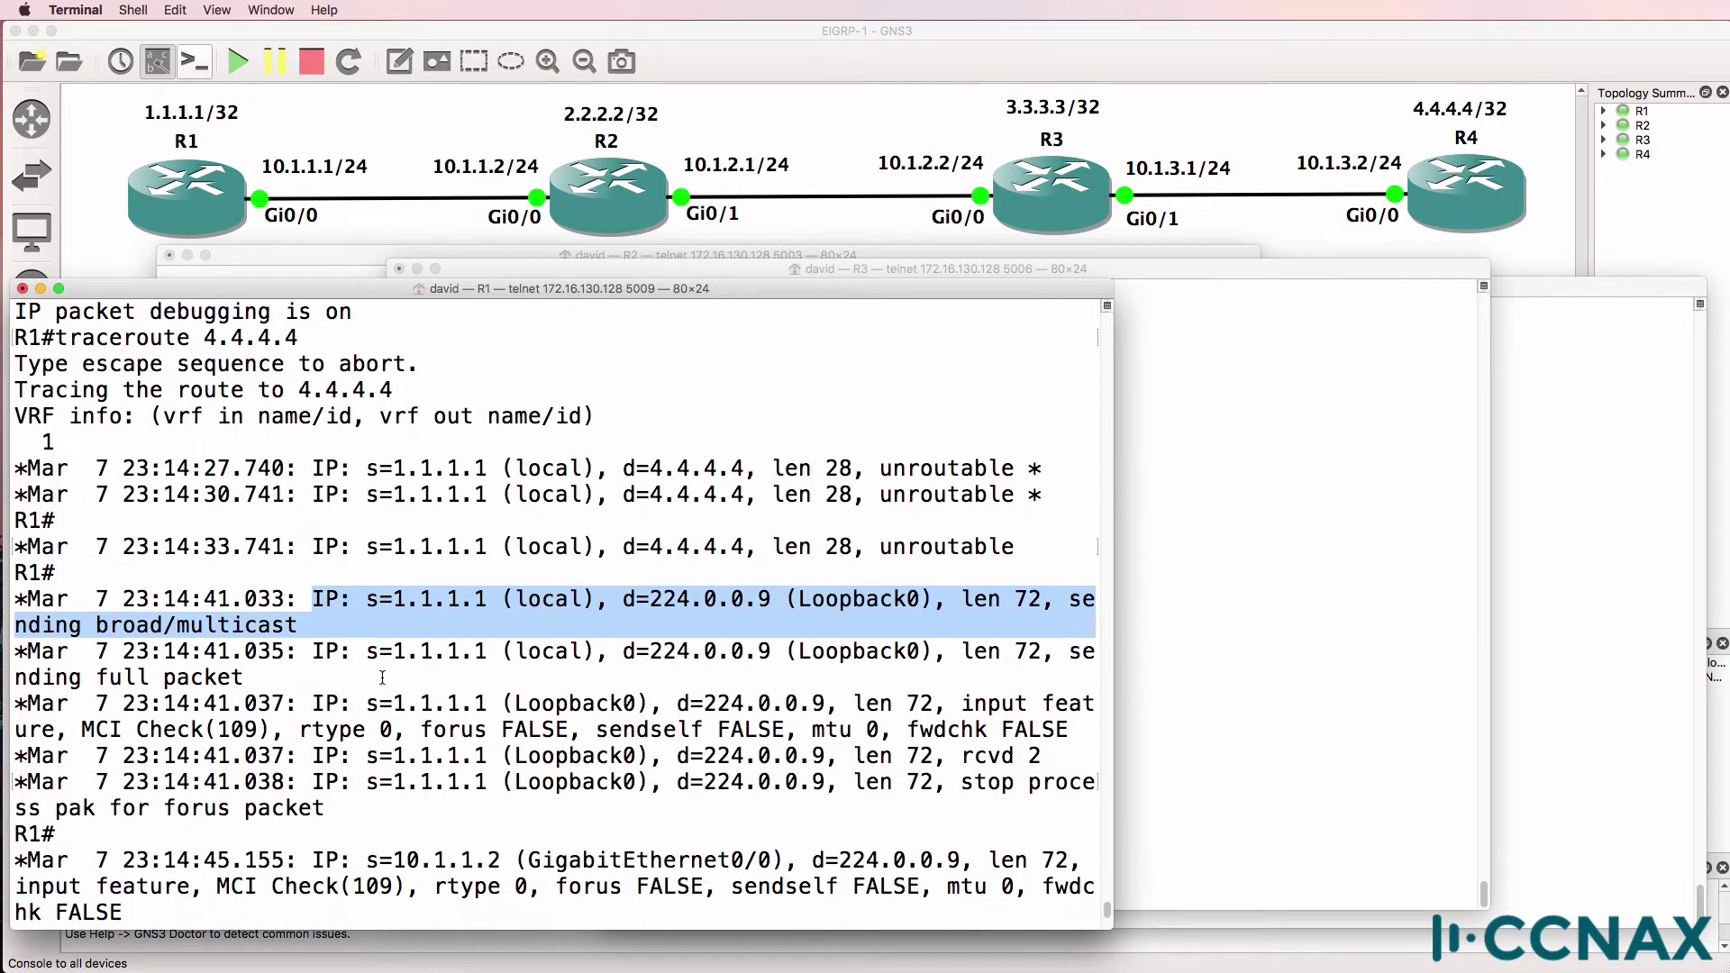
{"action": "left_click_drag", "start_coordinate": [705, 703], "coordinate": [827, 701]}
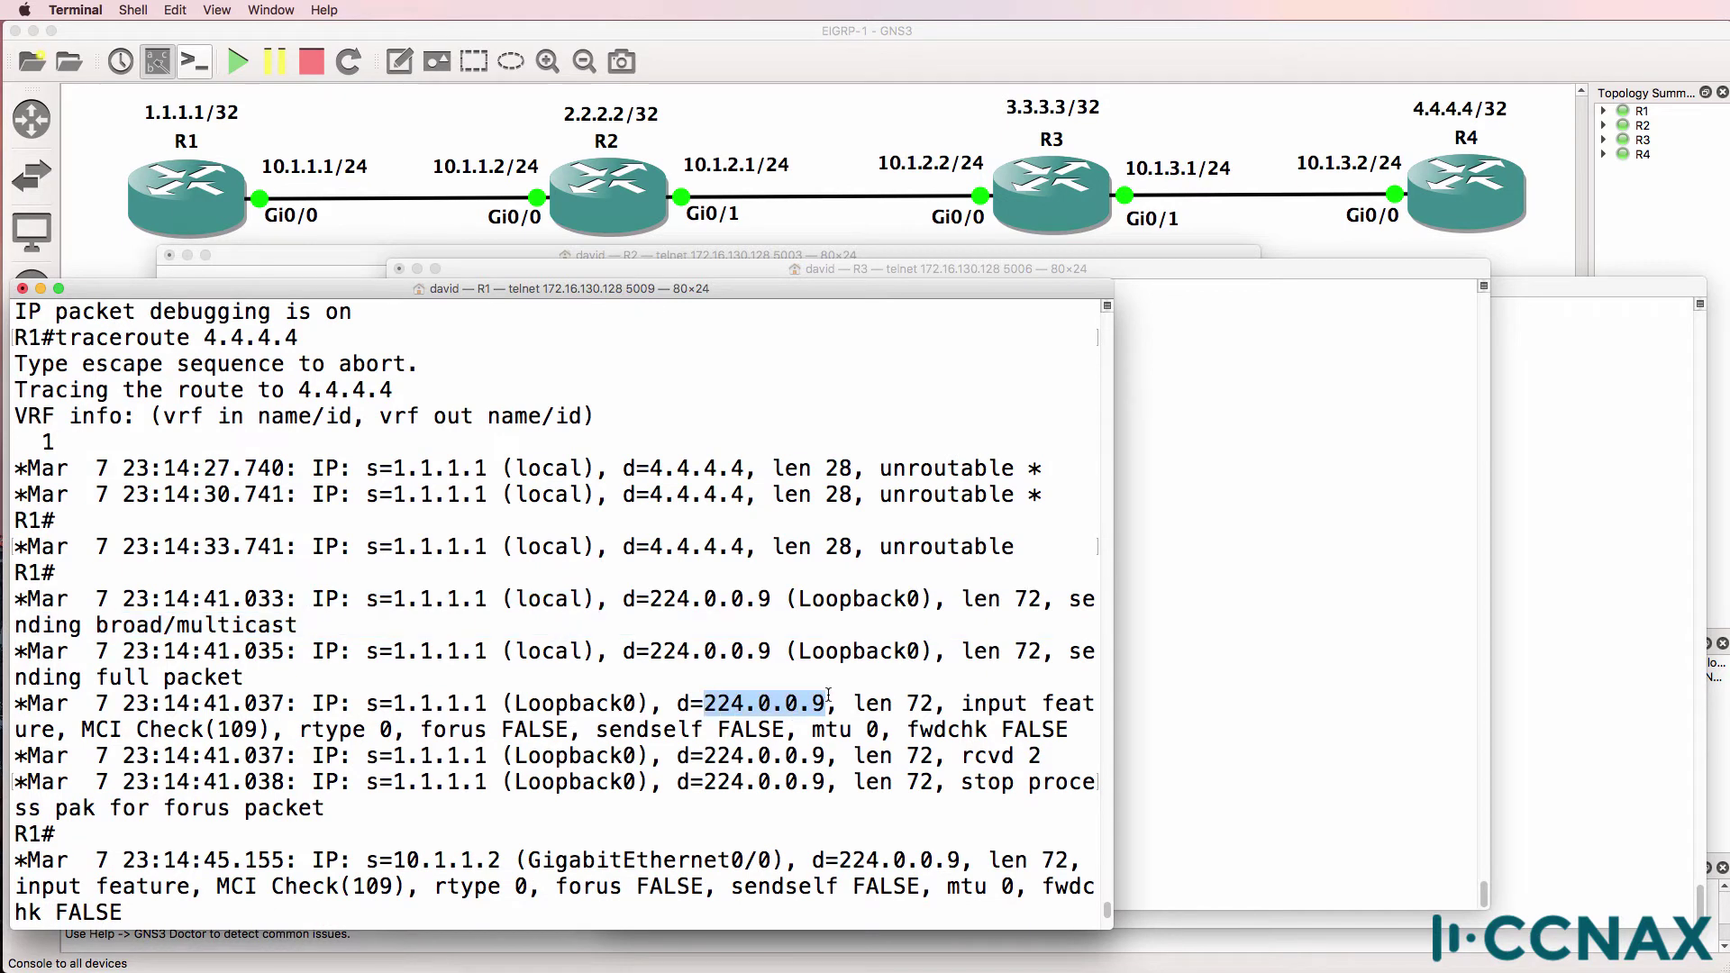
{"action": "left_click_drag", "start_coordinate": [812, 861], "coordinate": [988, 863]}
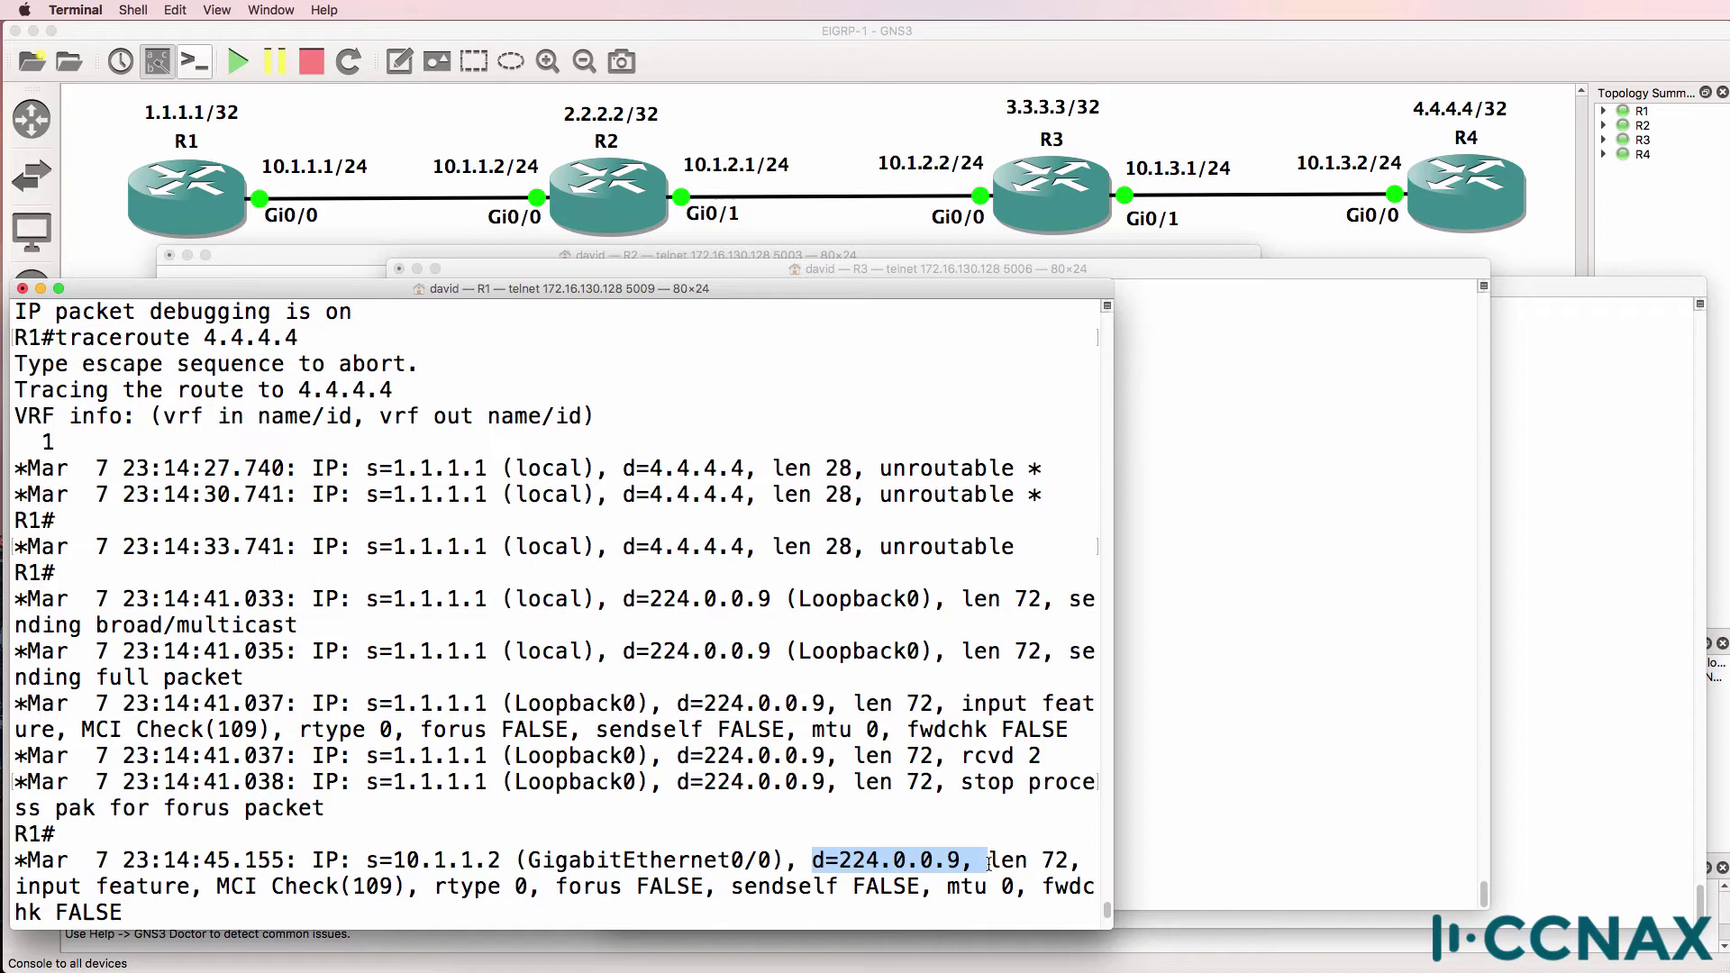
- Confirm debugging is off and display R1's full show ip protocols output
{"action": "type", "text": "un all"}
{"action": "key", "text": "Return"}
{"action": "key", "text": "Return"}
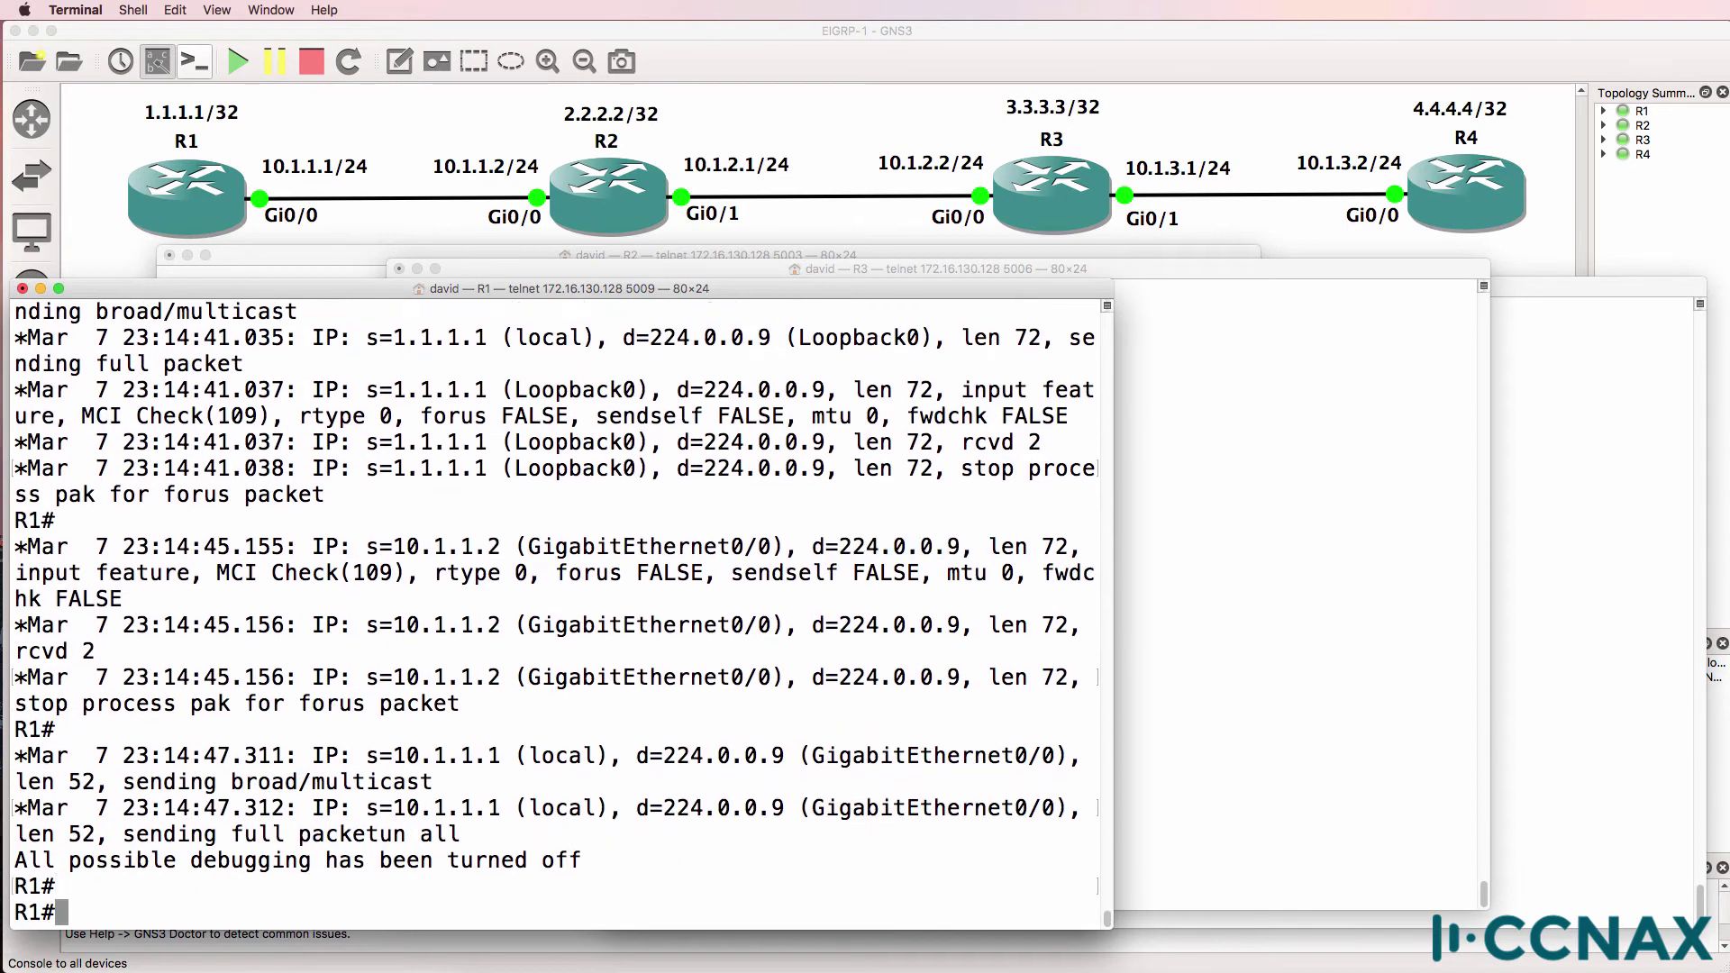
{"action": "type", "text": "sh ip prot"}
{"action": "key", "text": "Tab"}
{"action": "key", "text": "Return"}
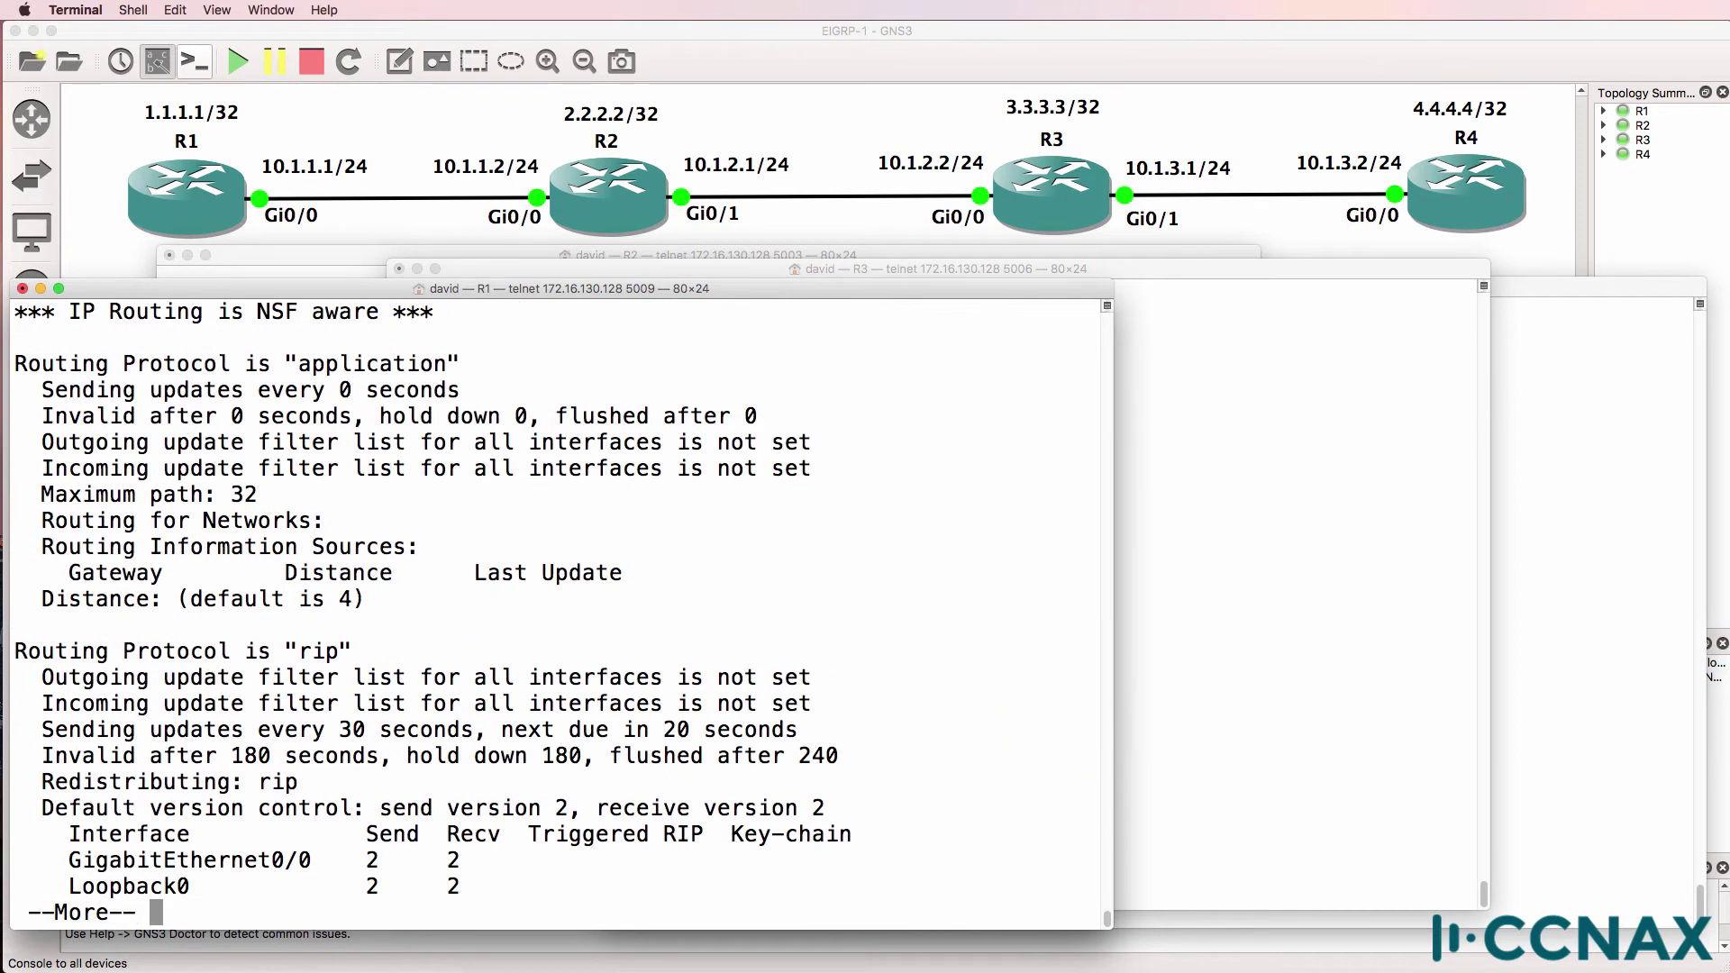
{"action": "key", "text": "space"}
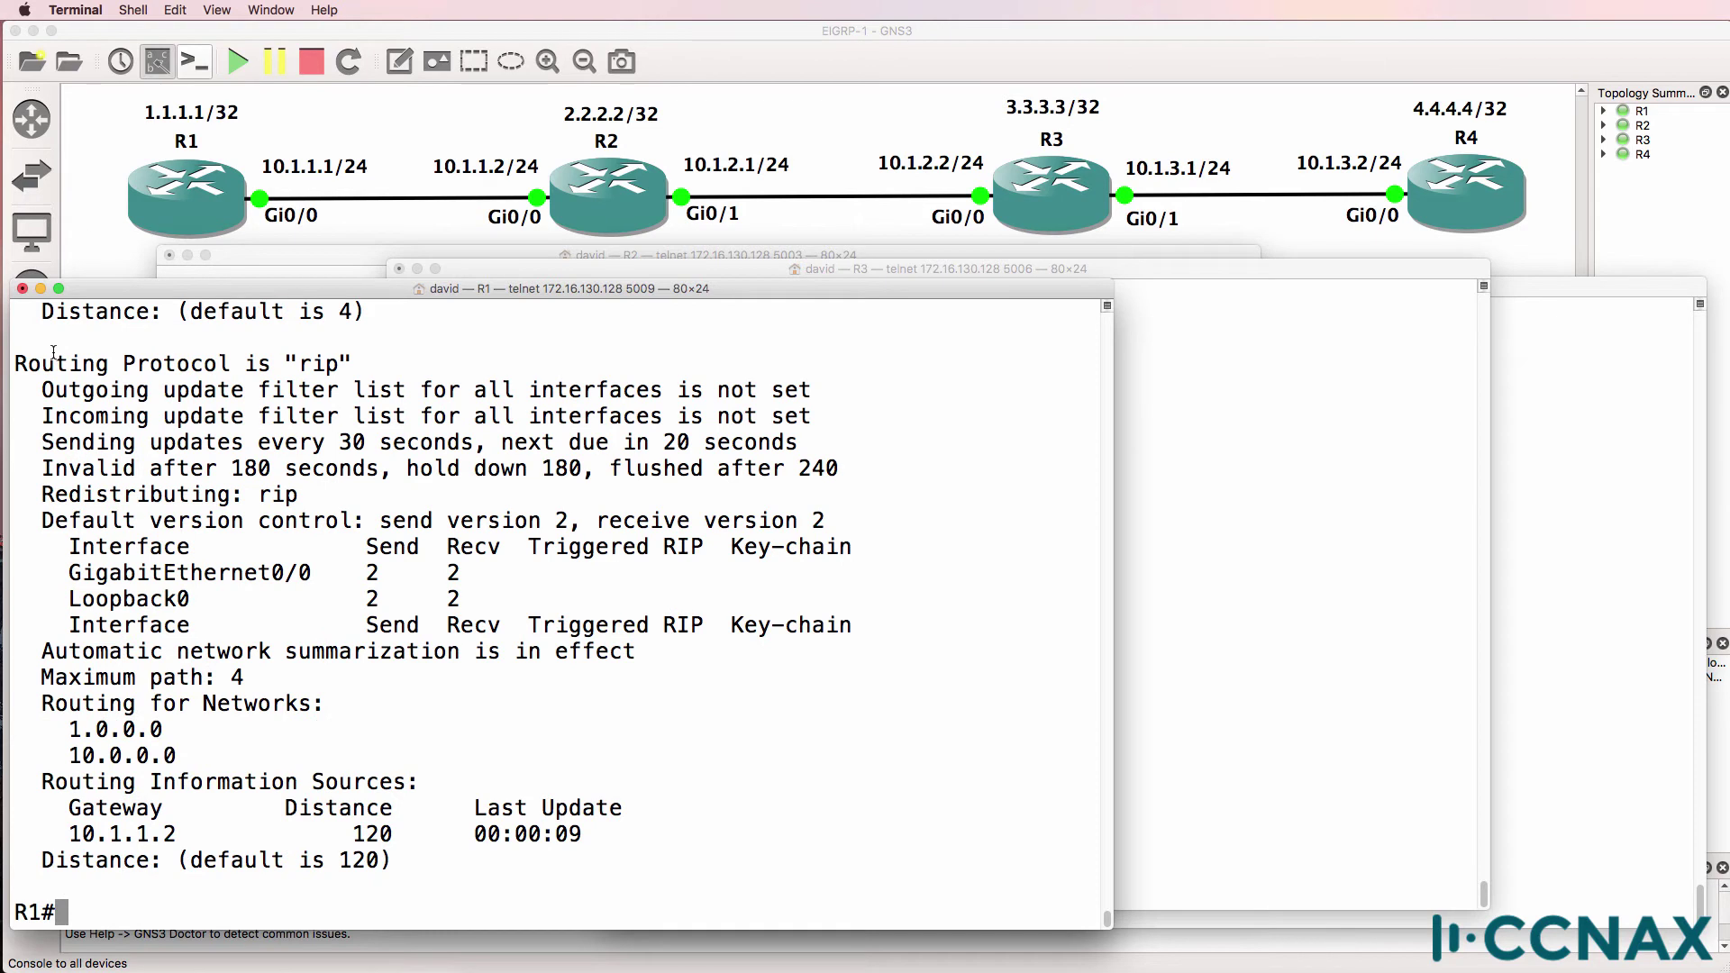
- Highlight RIP routing for networks 1.0.0.0 and 10.0.0.0 with 10.1.1.2 as the only source
{"action": "left_click_drag", "start_coordinate": [18, 337], "coordinate": [363, 367]}
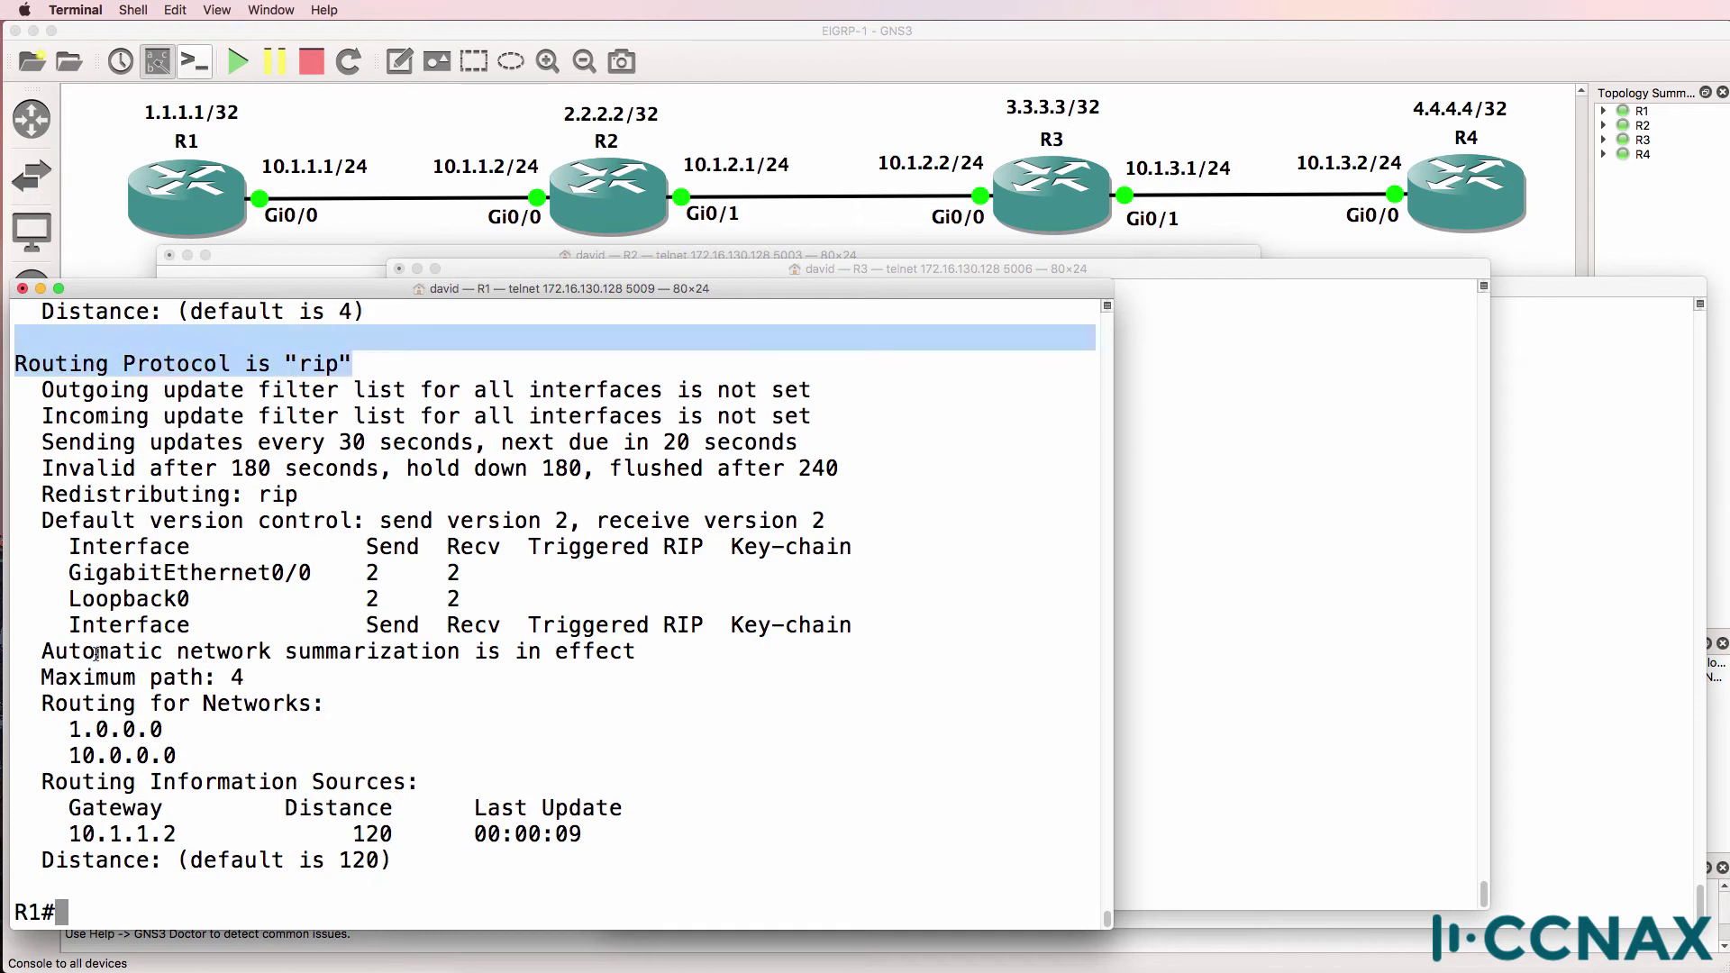
{"action": "left_click_drag", "start_coordinate": [42, 701], "coordinate": [327, 763]}
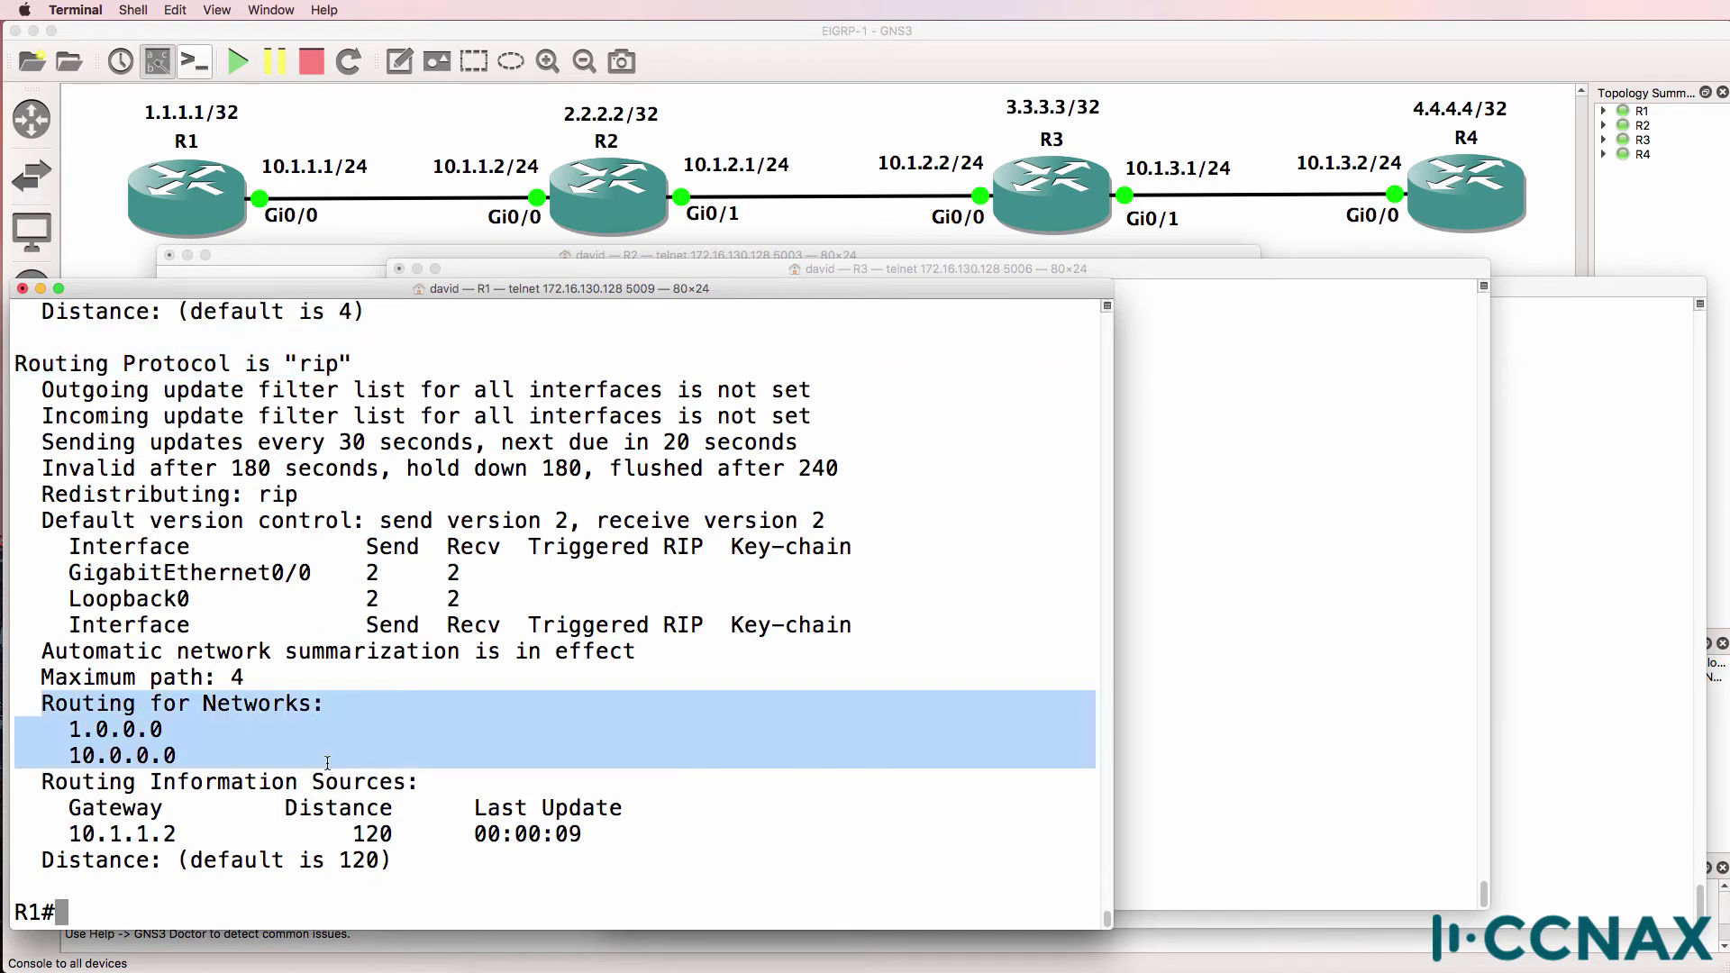
{"action": "left_click_drag", "start_coordinate": [56, 834], "coordinate": [231, 831]}
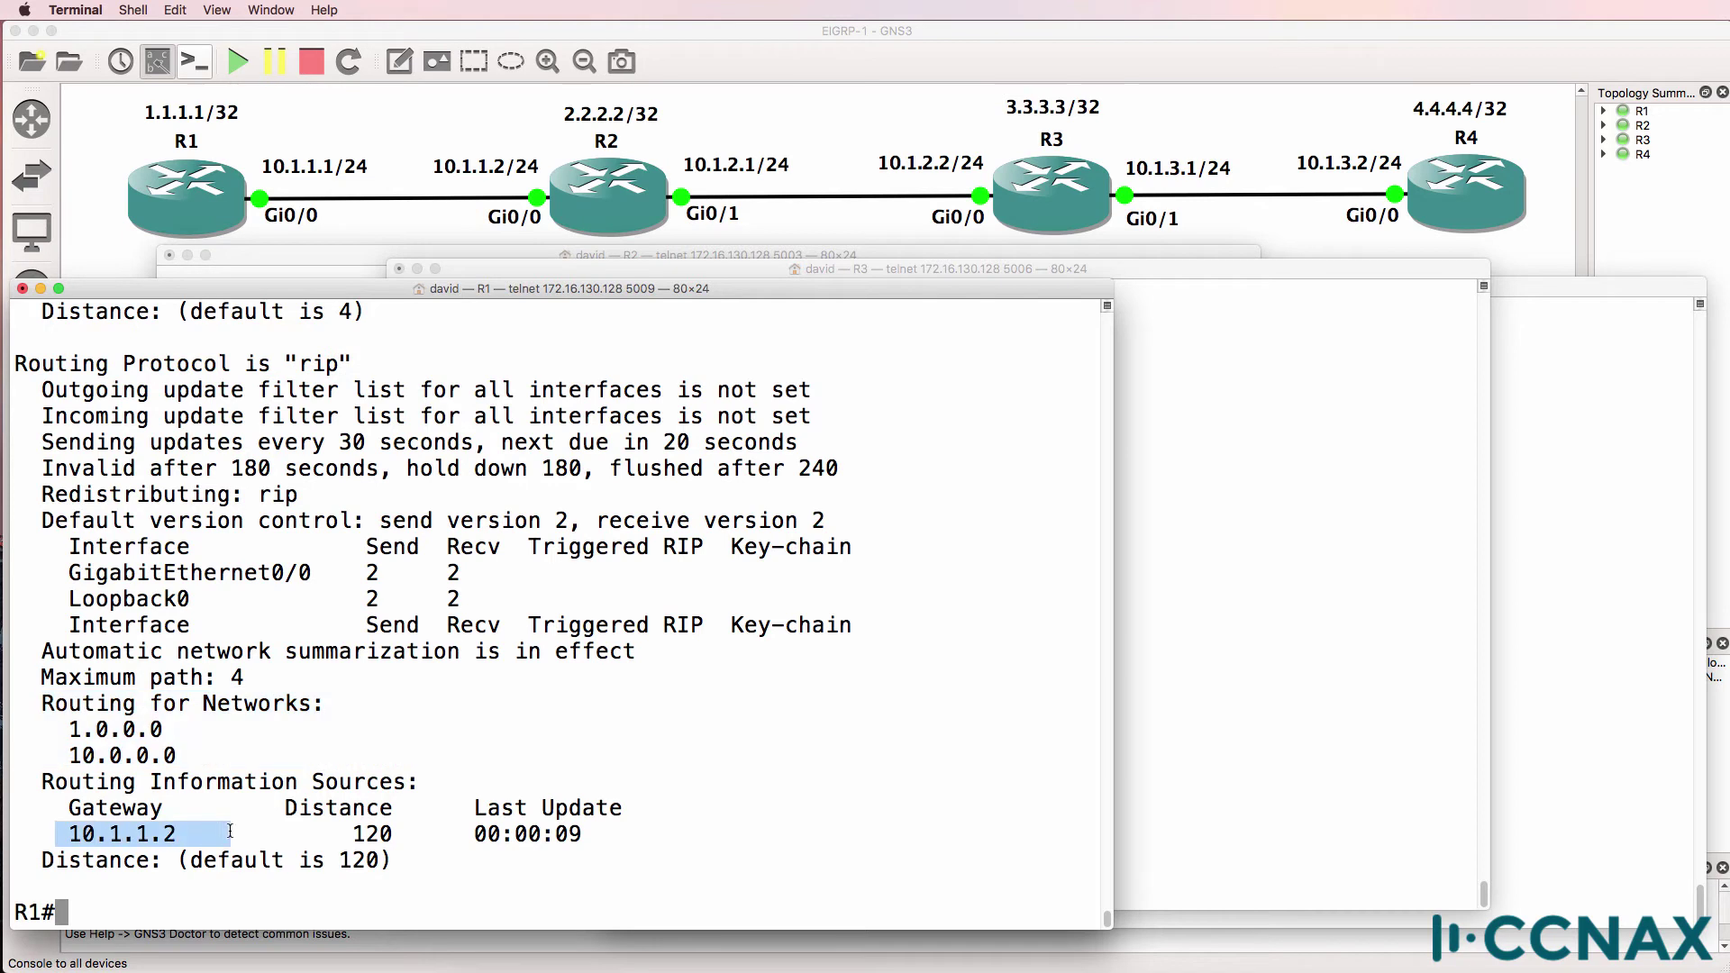
{"action": "type", "text": "sh ip route"}
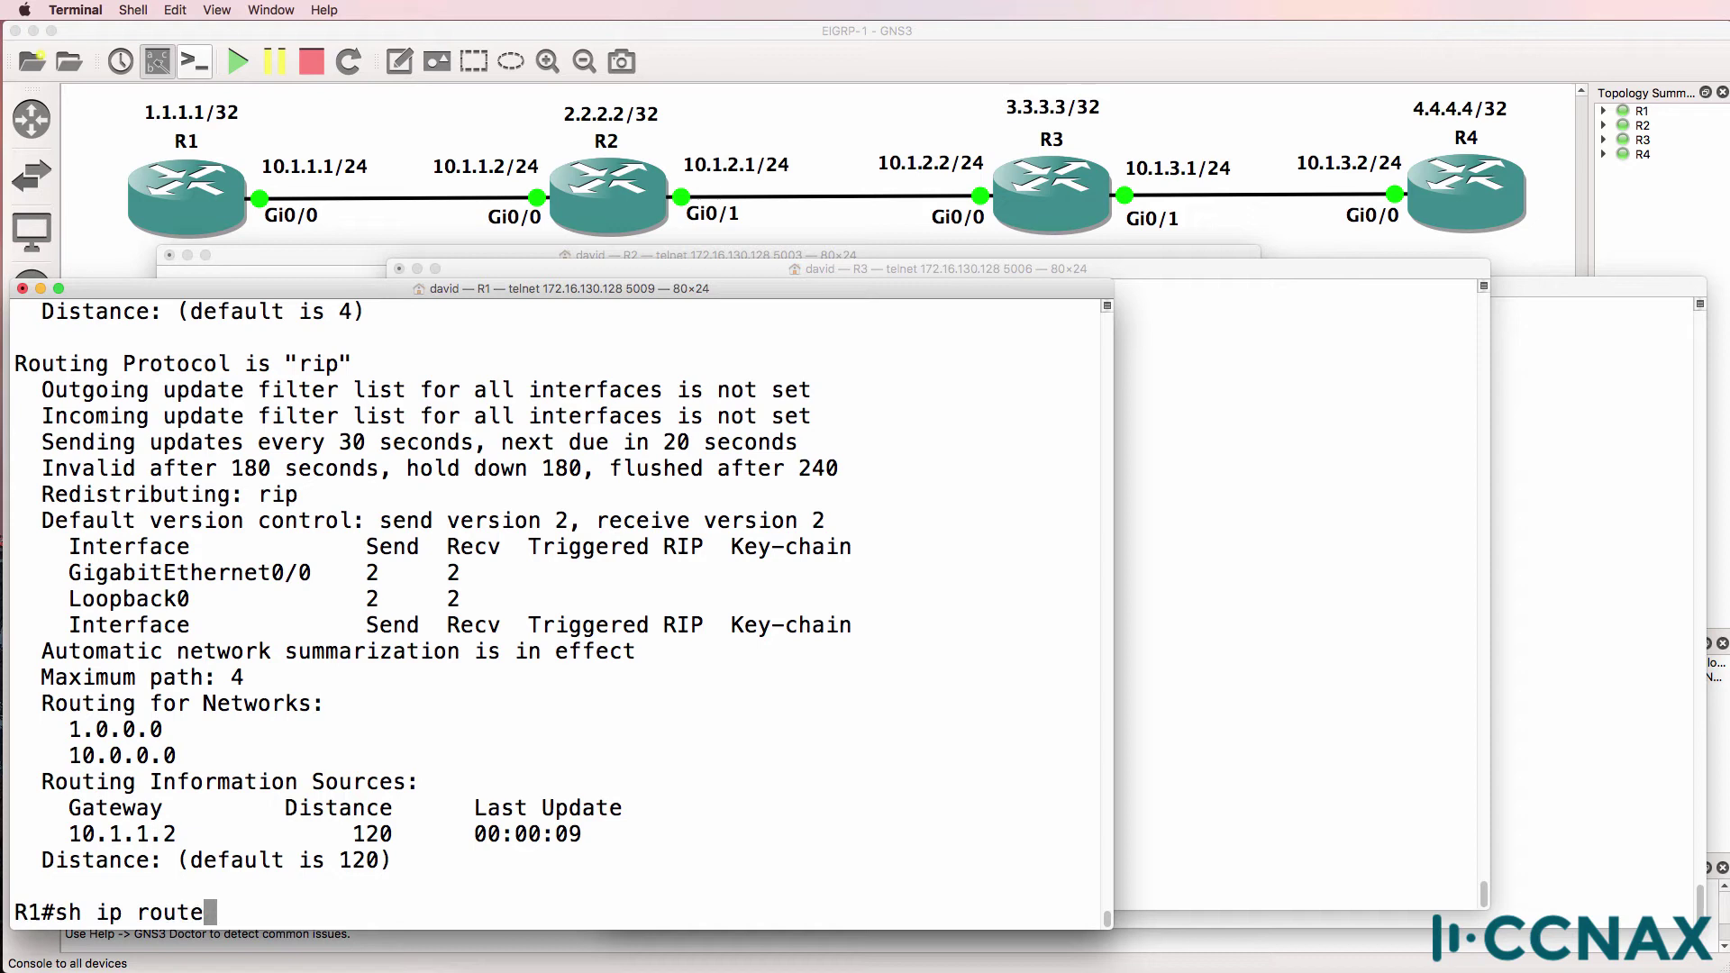
- Show R1's routing table with RIP route 2.0.0.0/8 and ping 2.2.2.2 with 100 percent success
{"action": "key", "text": "Return"}
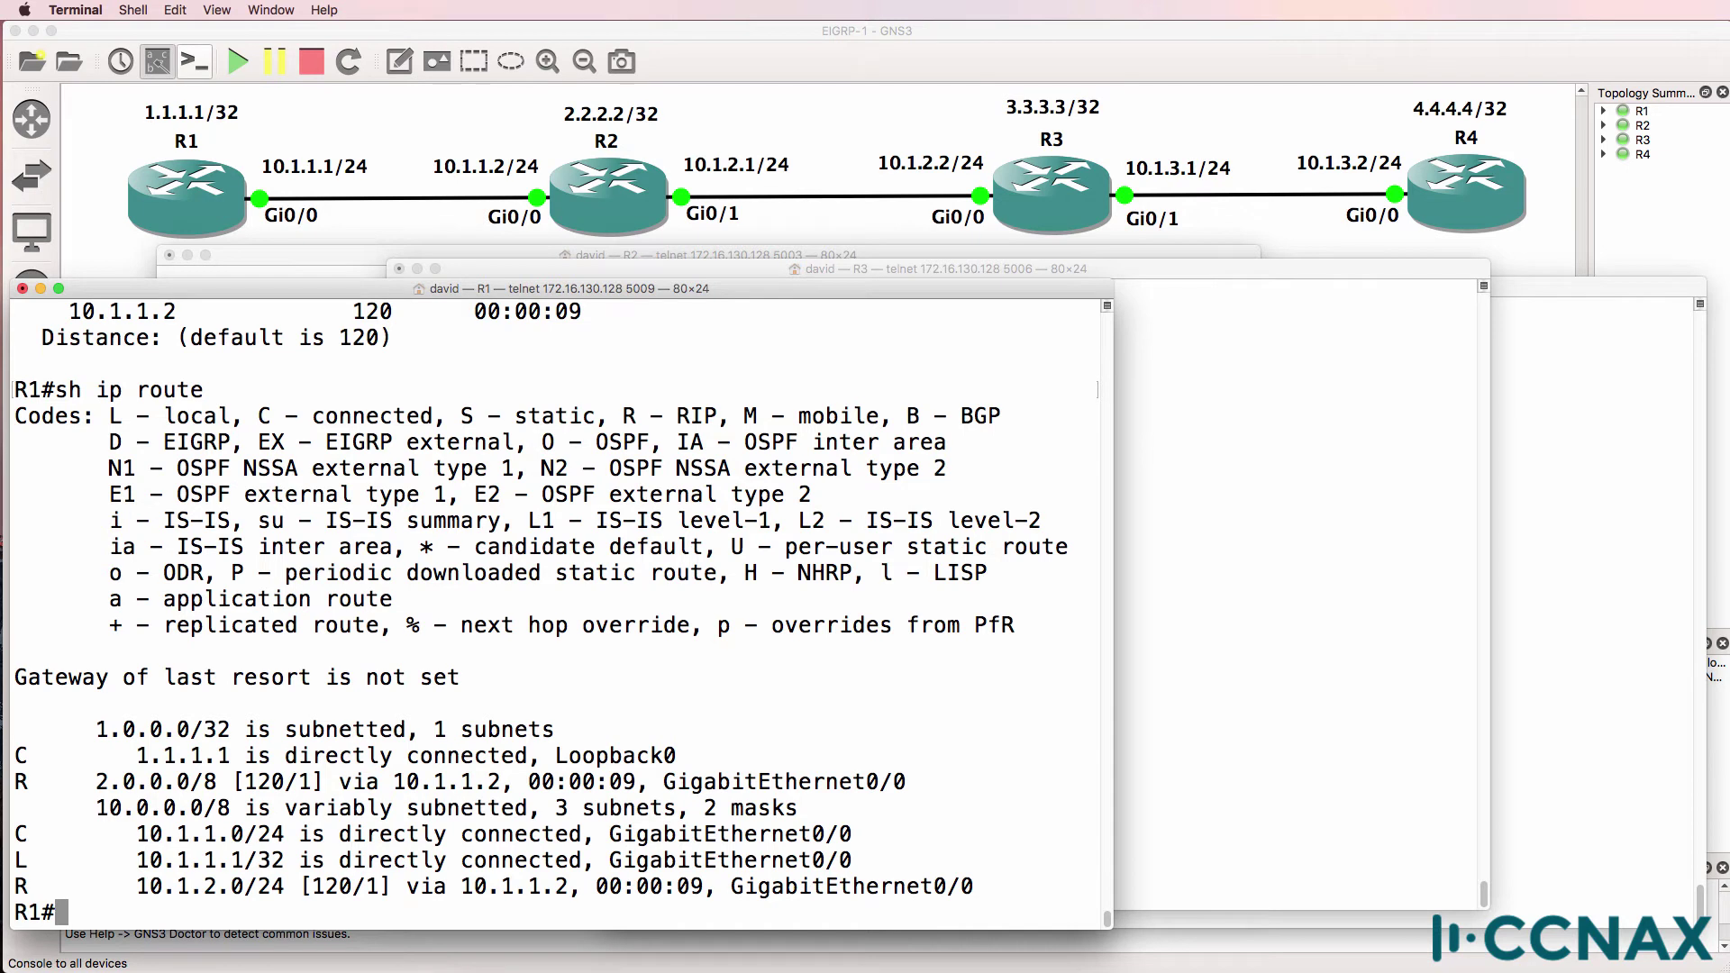
{"action": "type", "text": "ping 2.2.2.2"}
{"action": "key", "text": "Return"}
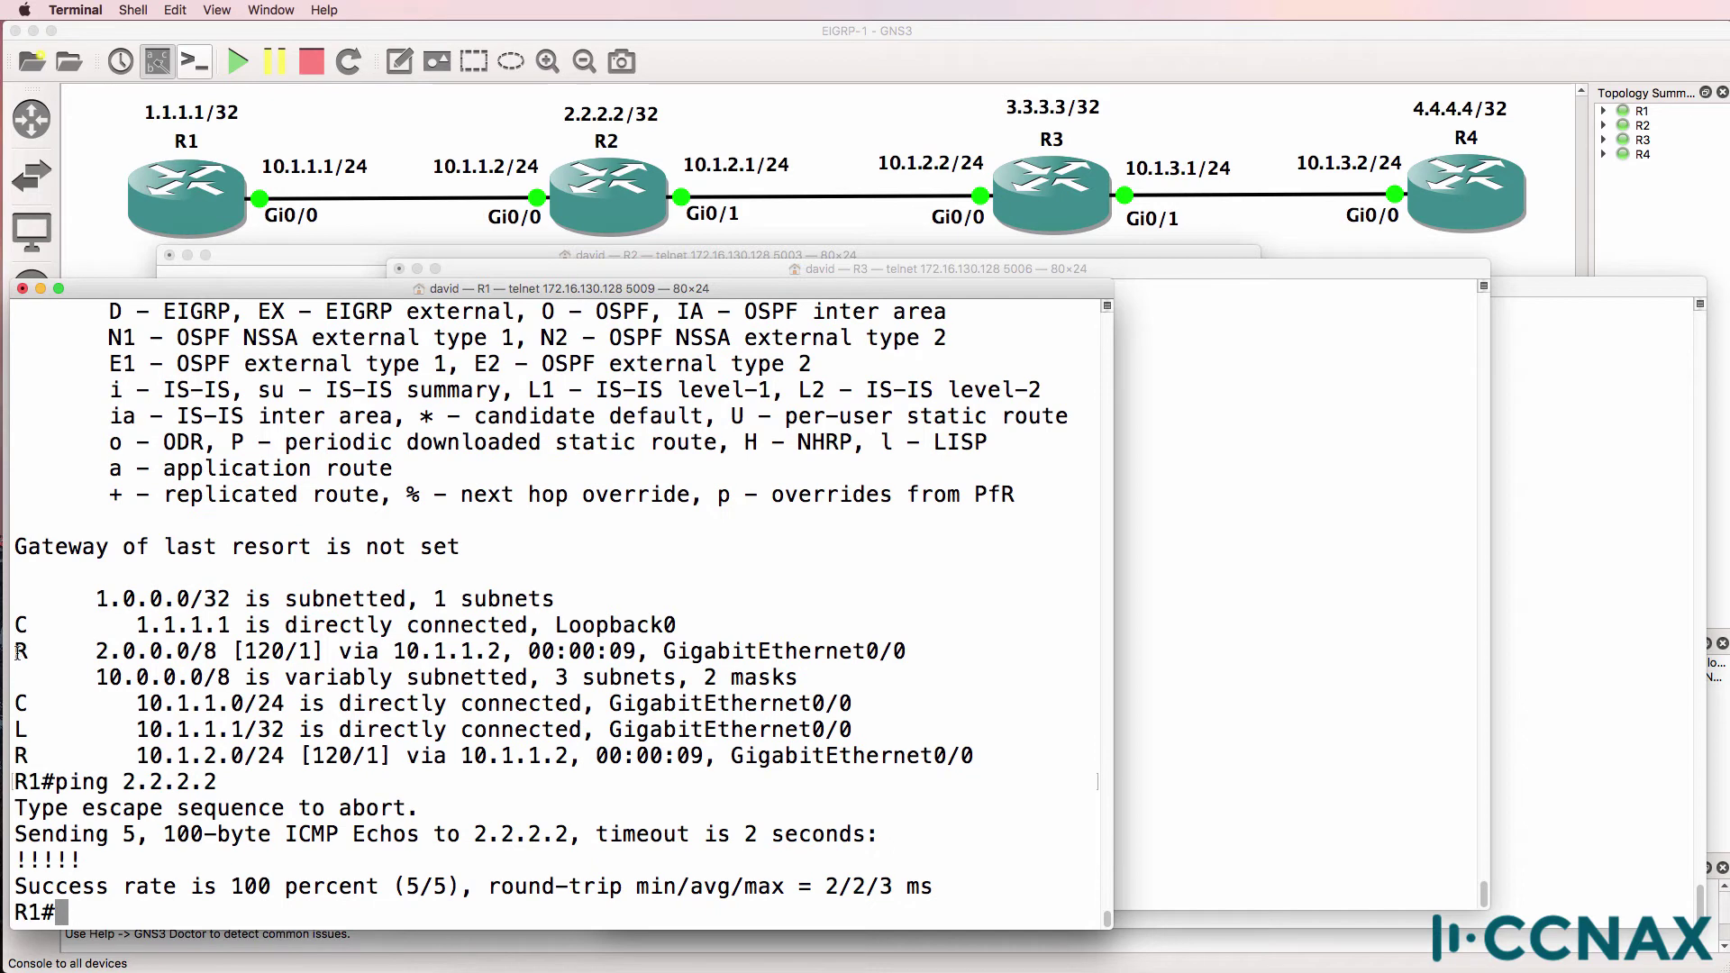
{"action": "left_click_drag", "start_coordinate": [18, 651], "coordinate": [945, 639]}
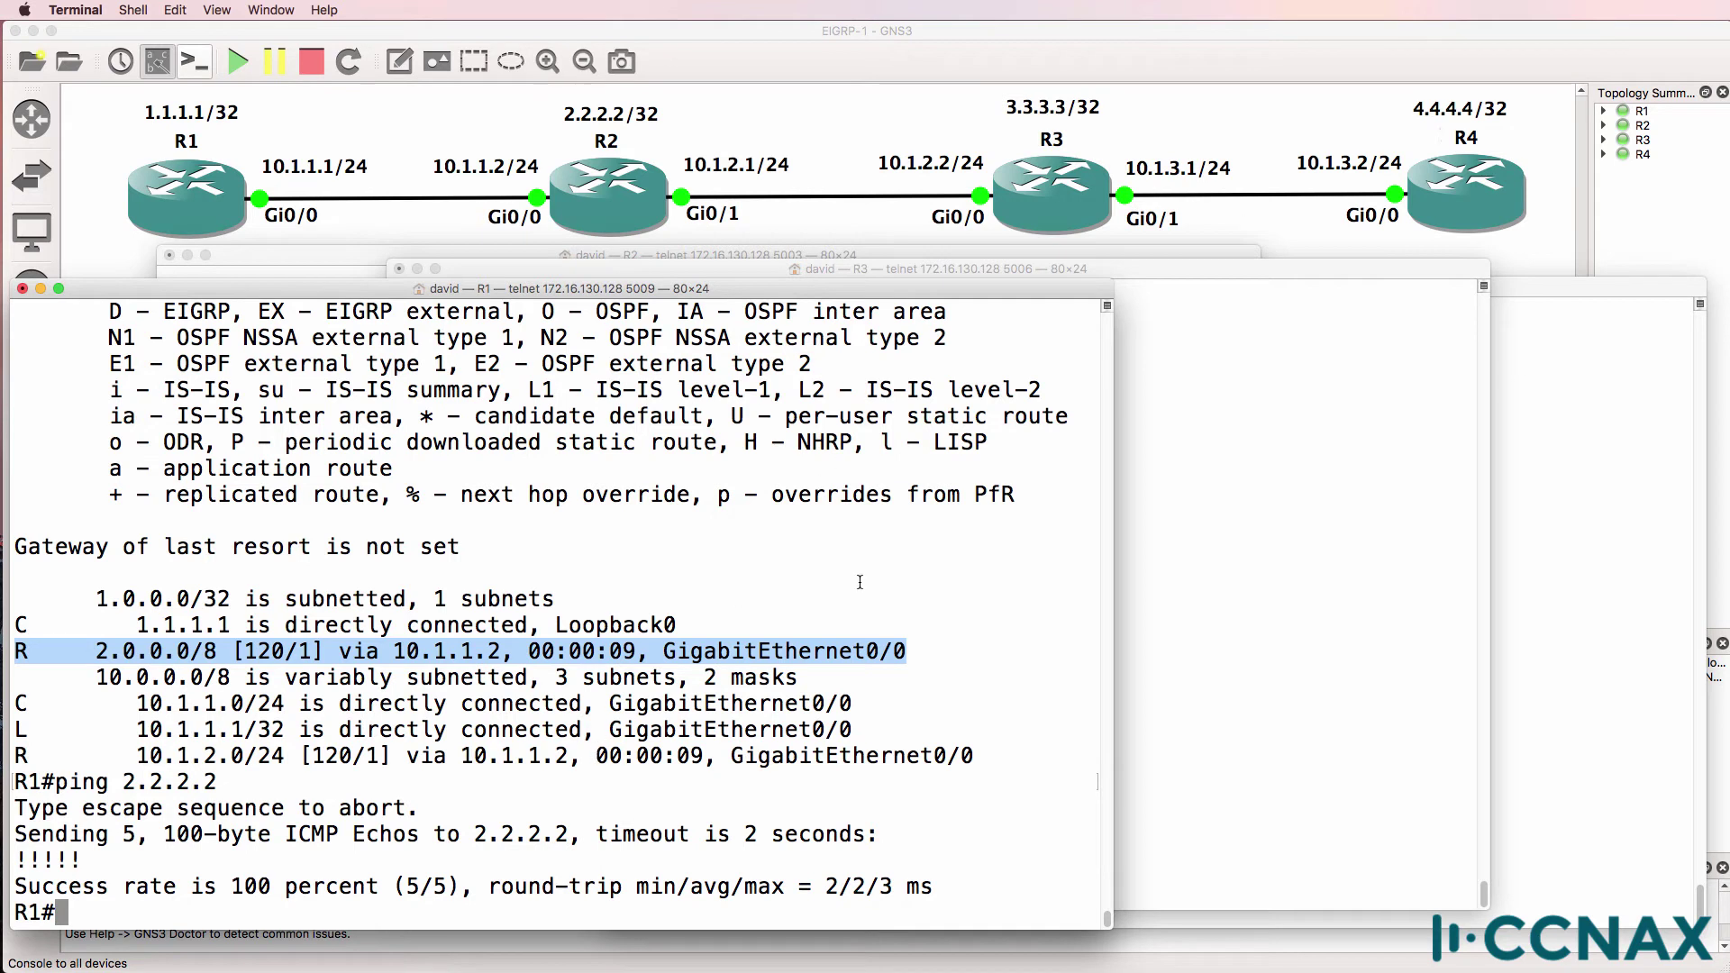
- On R2, enter privileged mode and show the routing table, highlighting 1.0.0.0/8 as the only RIP route
{"action": "left_click", "coordinate": [628, 256]}
{"action": "key", "text": "Return"}
{"action": "type", "text": "en"}
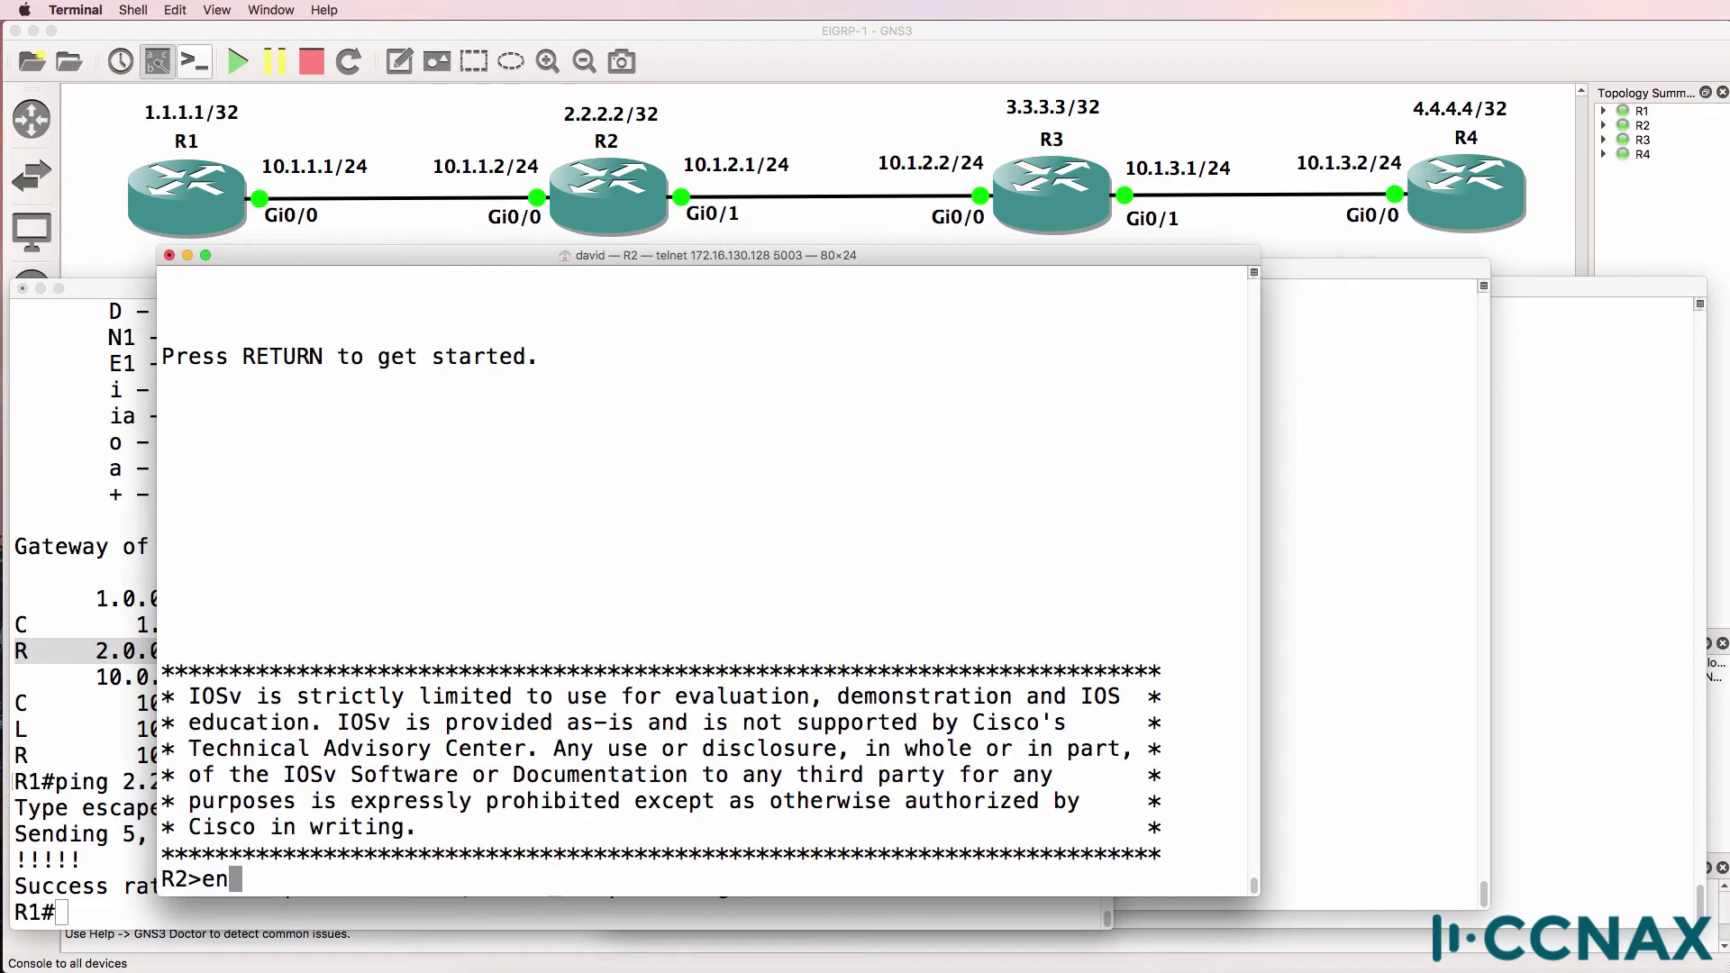
{"action": "key", "text": "Return"}
{"action": "type", "text": "sh ip route"}
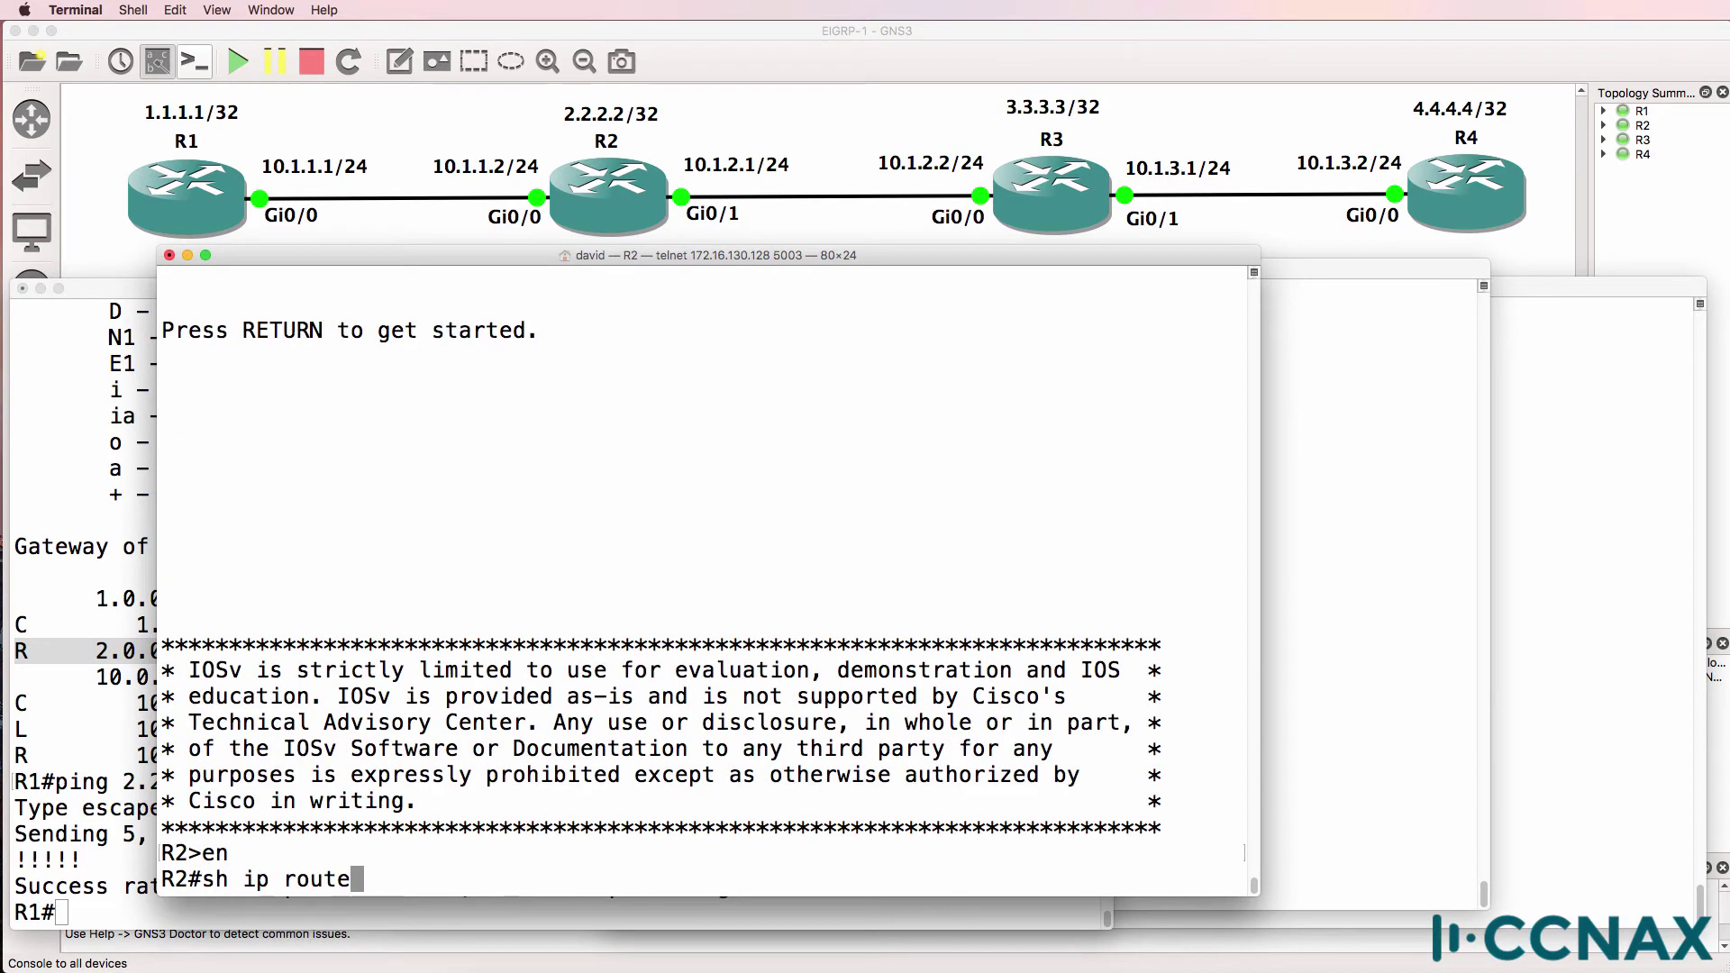
{"action": "key", "text": "Return"}
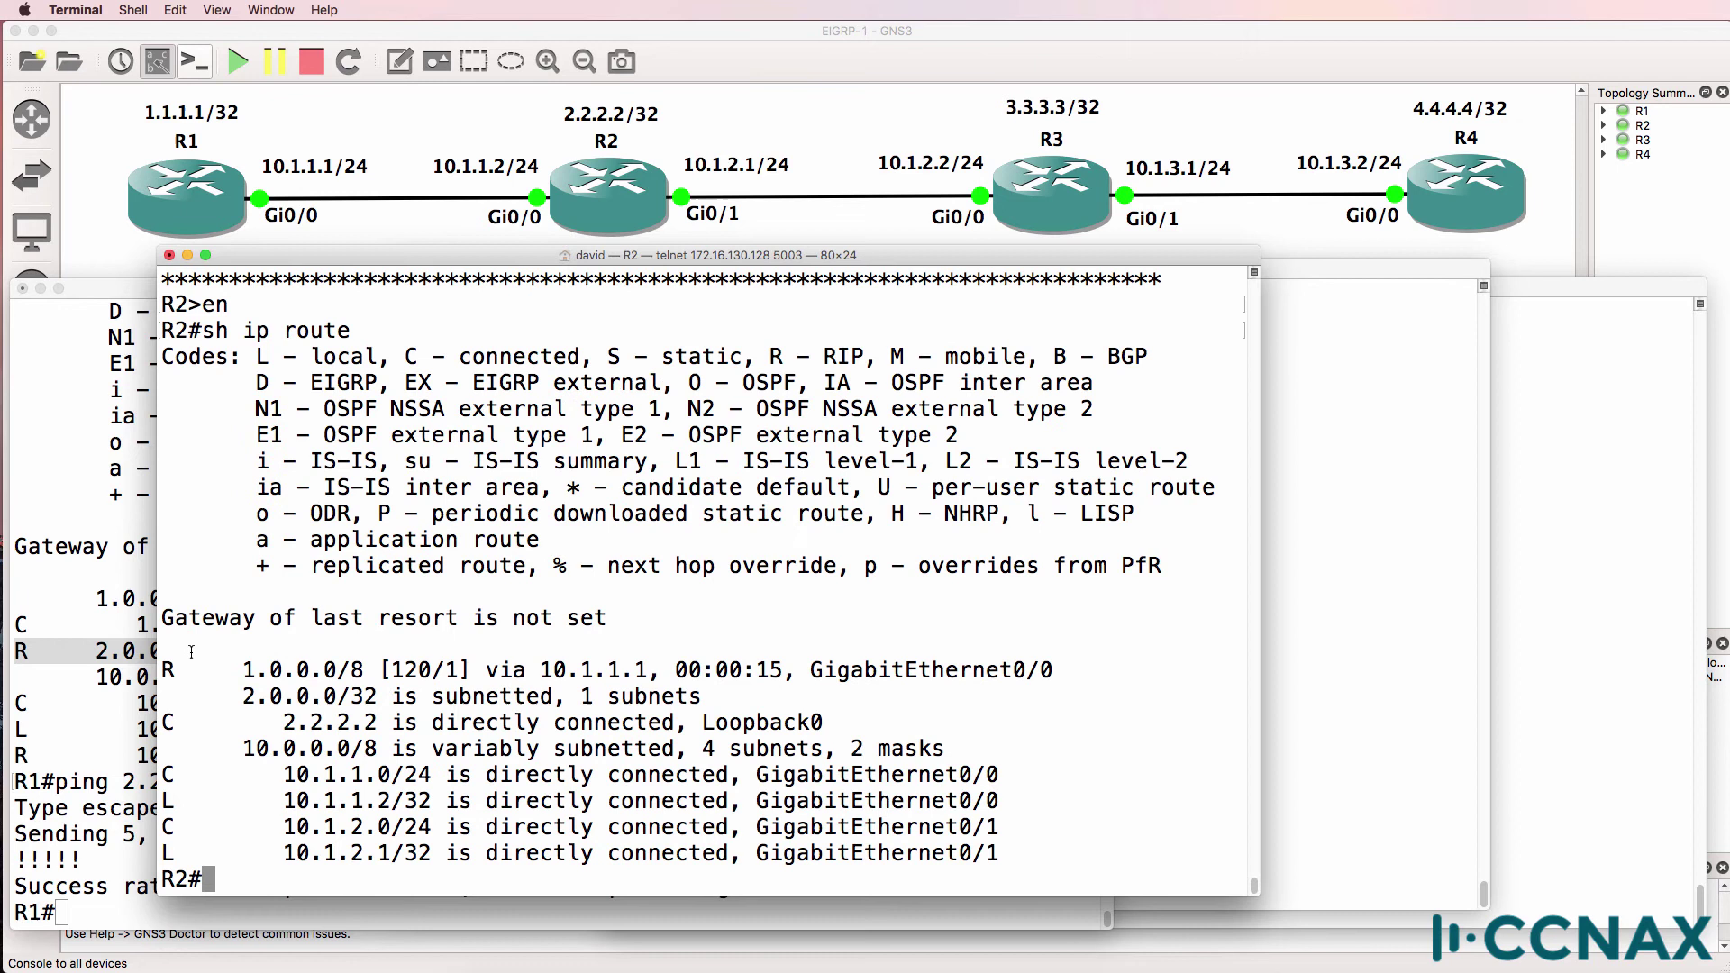
{"action": "left_click_drag", "start_coordinate": [162, 671], "coordinate": [1062, 674]}
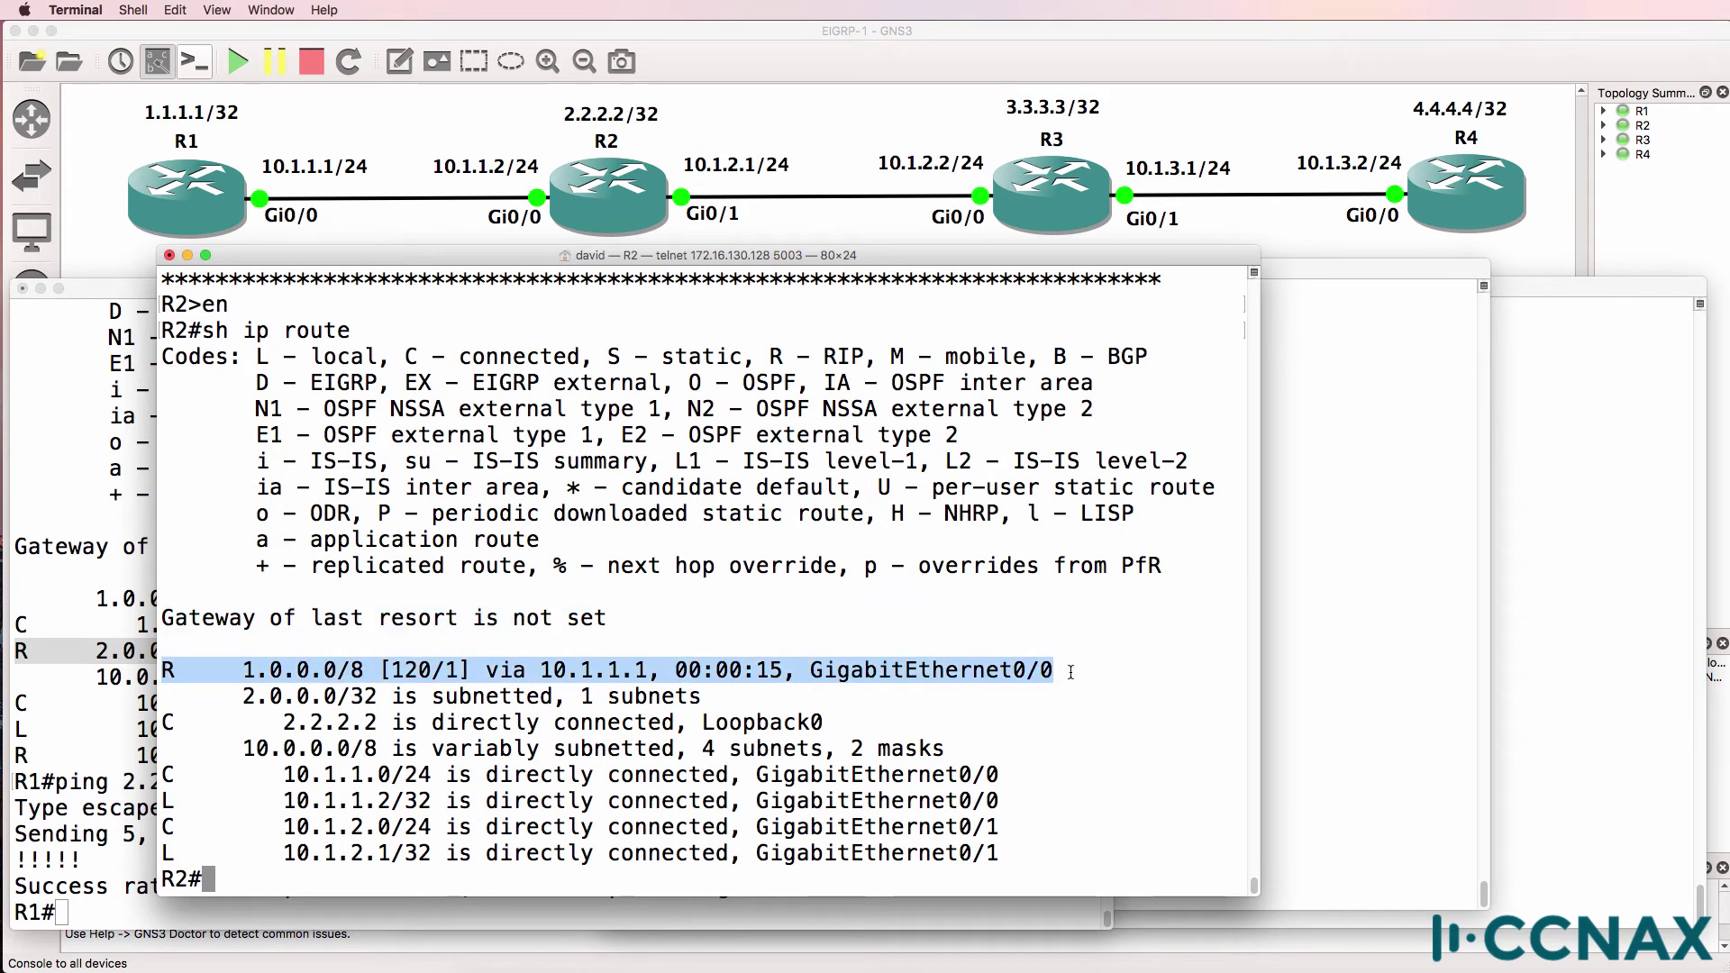
- Display R2's RIP database listing 1.0.0.0/8, 2.0.0.0/8 and 10.0.0.0/8
{"action": "type", "text": "sh ip rip d"}
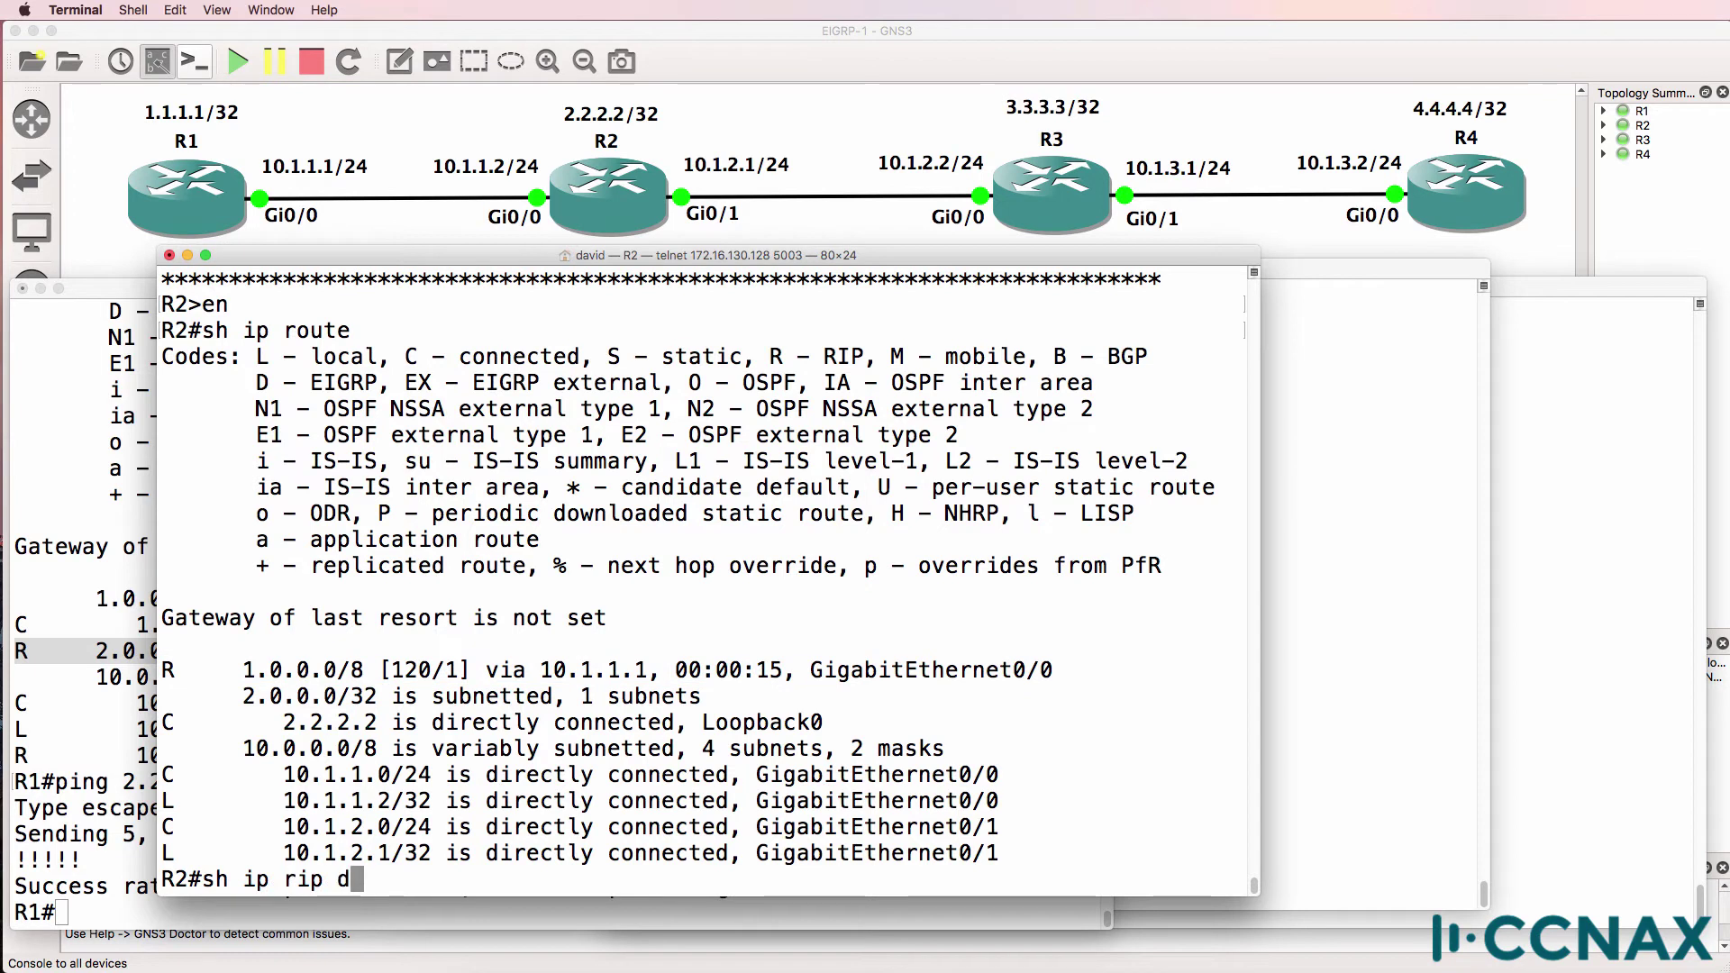
{"action": "key", "text": "Tab"}
{"action": "key", "text": "Return"}
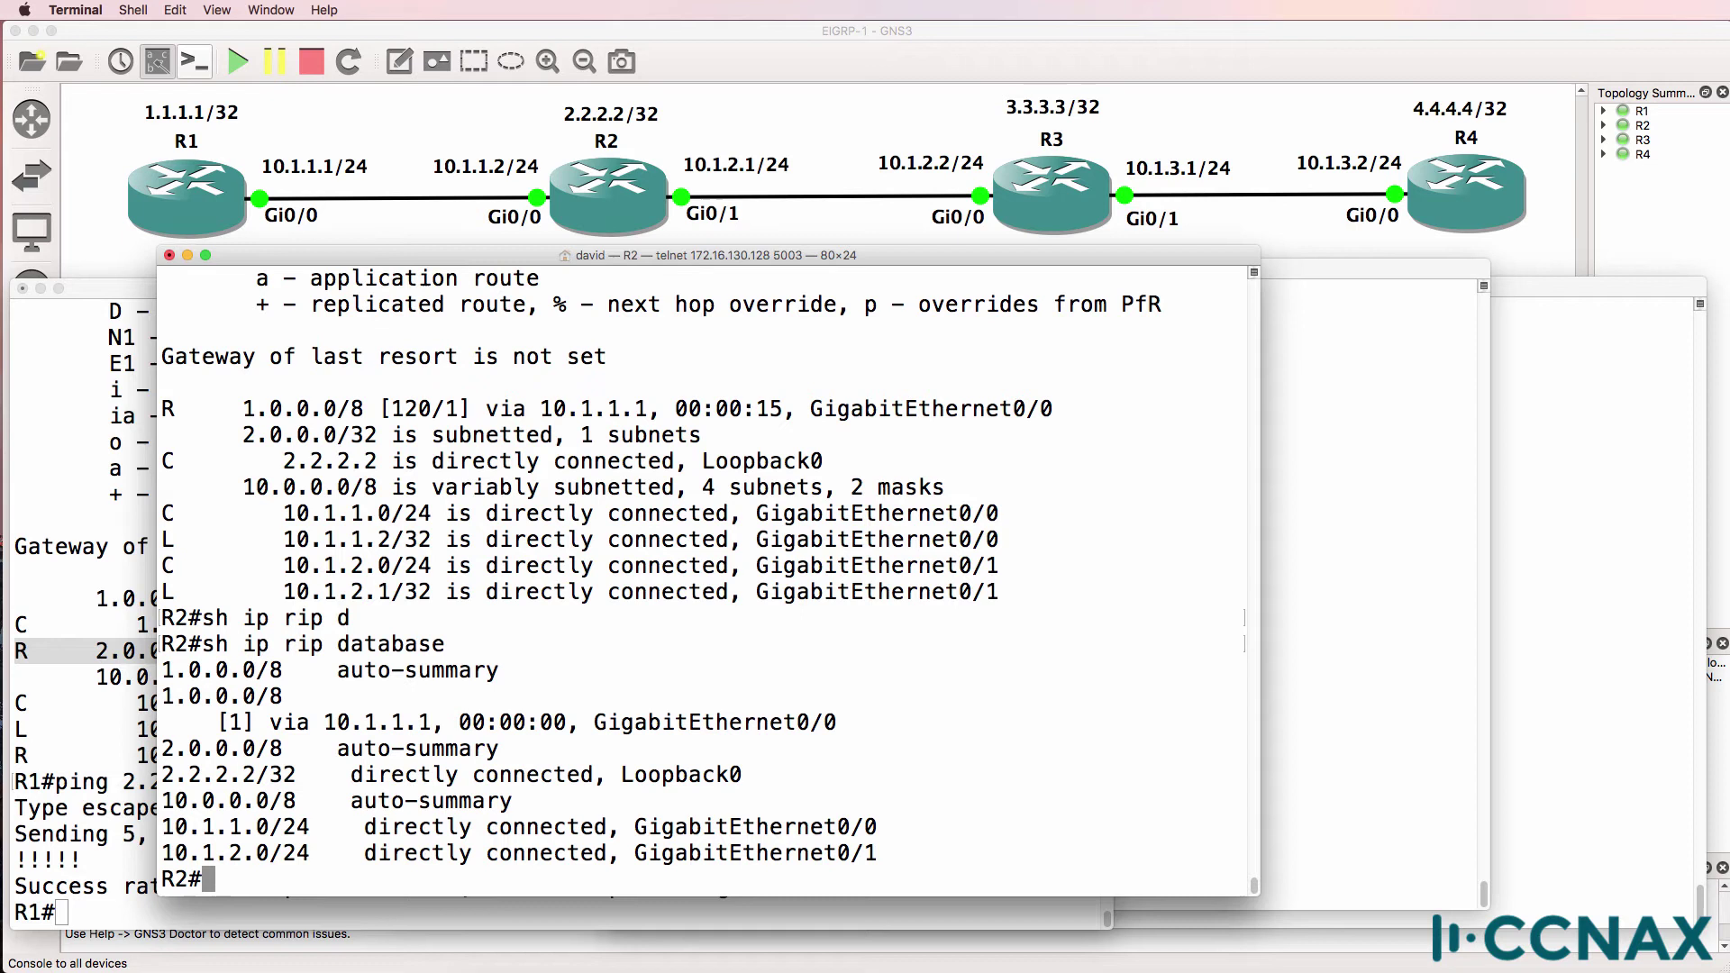
- Debug RIP on R2, stop with un all, and highlight the ignored v1 packet from 10.1.2.2
{"action": "type", "text": "debug ip "}
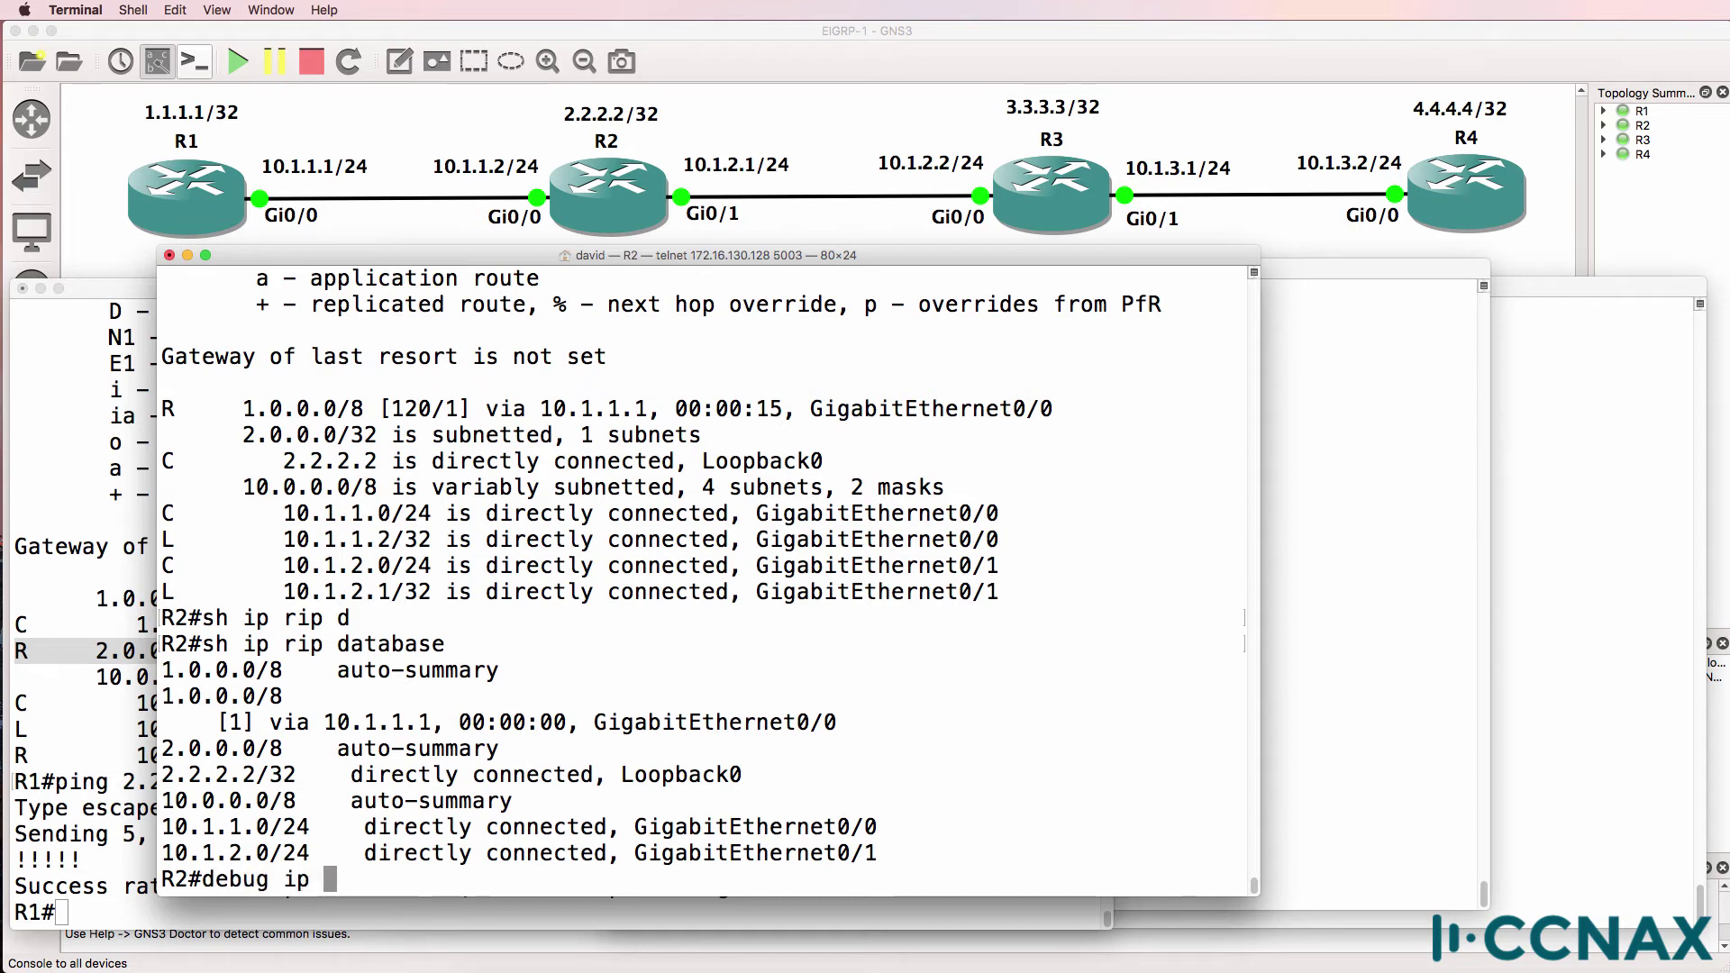
{"action": "type", "text": "rip"}
{"action": "key", "text": "Return"}
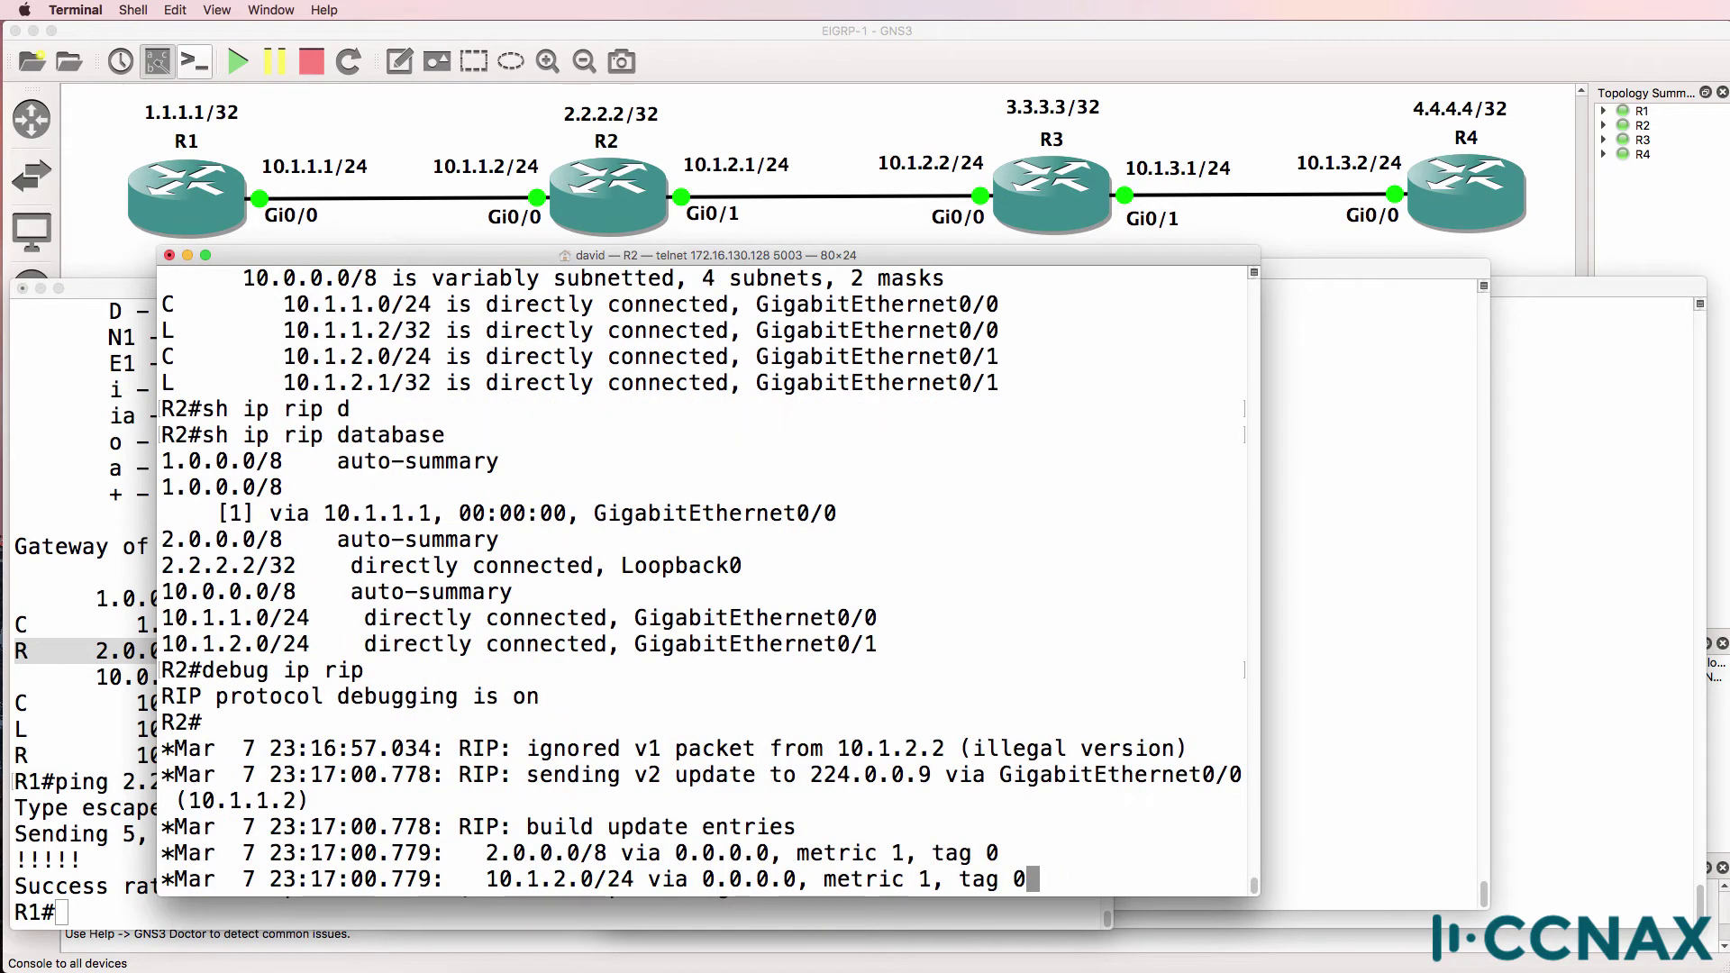
{"action": "type", "text": "un all"}
{"action": "key", "text": "Return"}
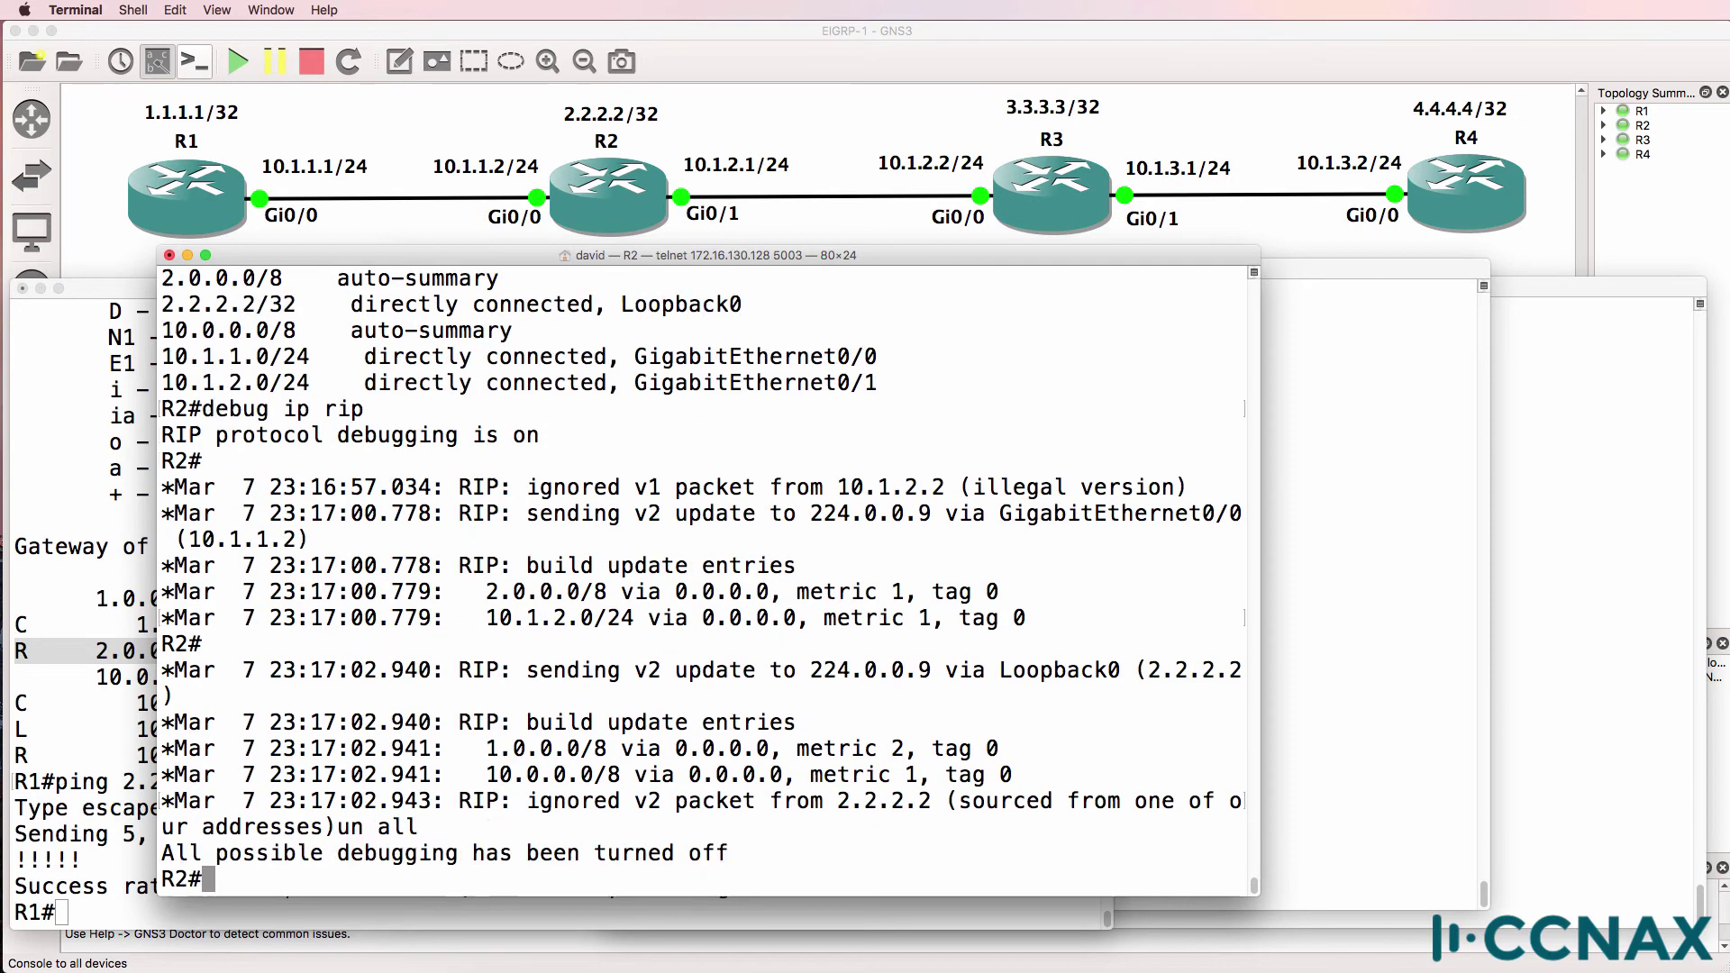
{"action": "left_click_drag", "start_coordinate": [417, 487], "coordinate": [1204, 478]}
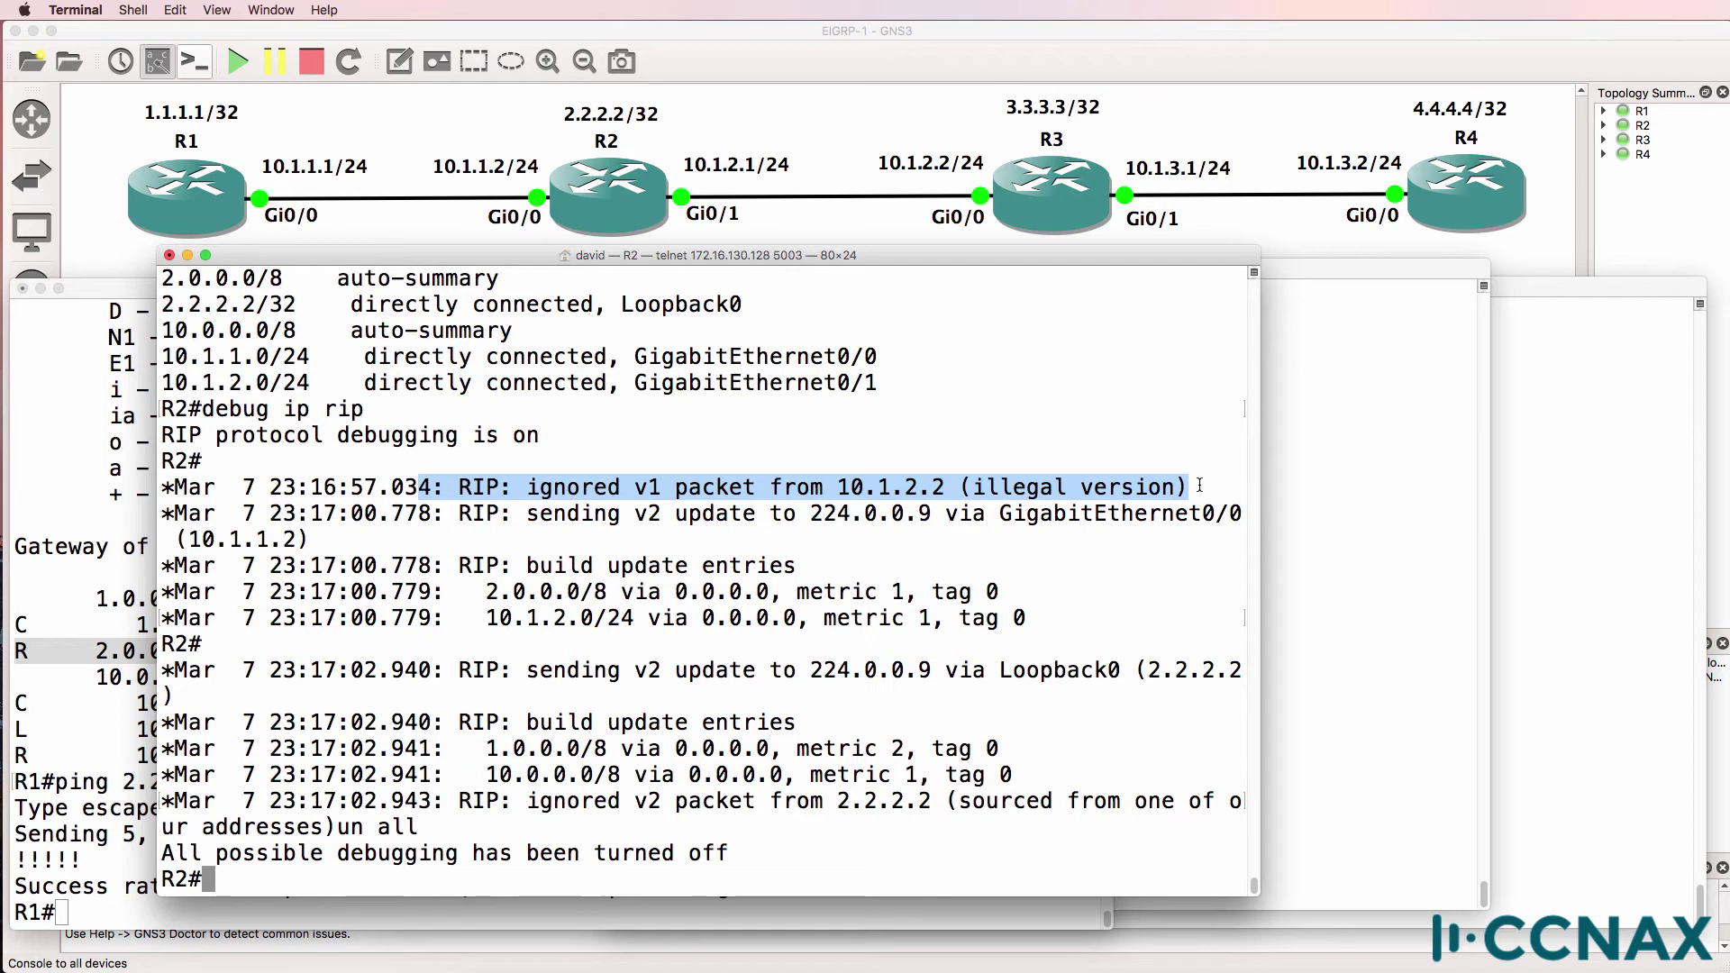
- Display R2's full show ip protocols output
{"action": "key", "text": "Return"}
{"action": "type", "text": "sh ip p"}
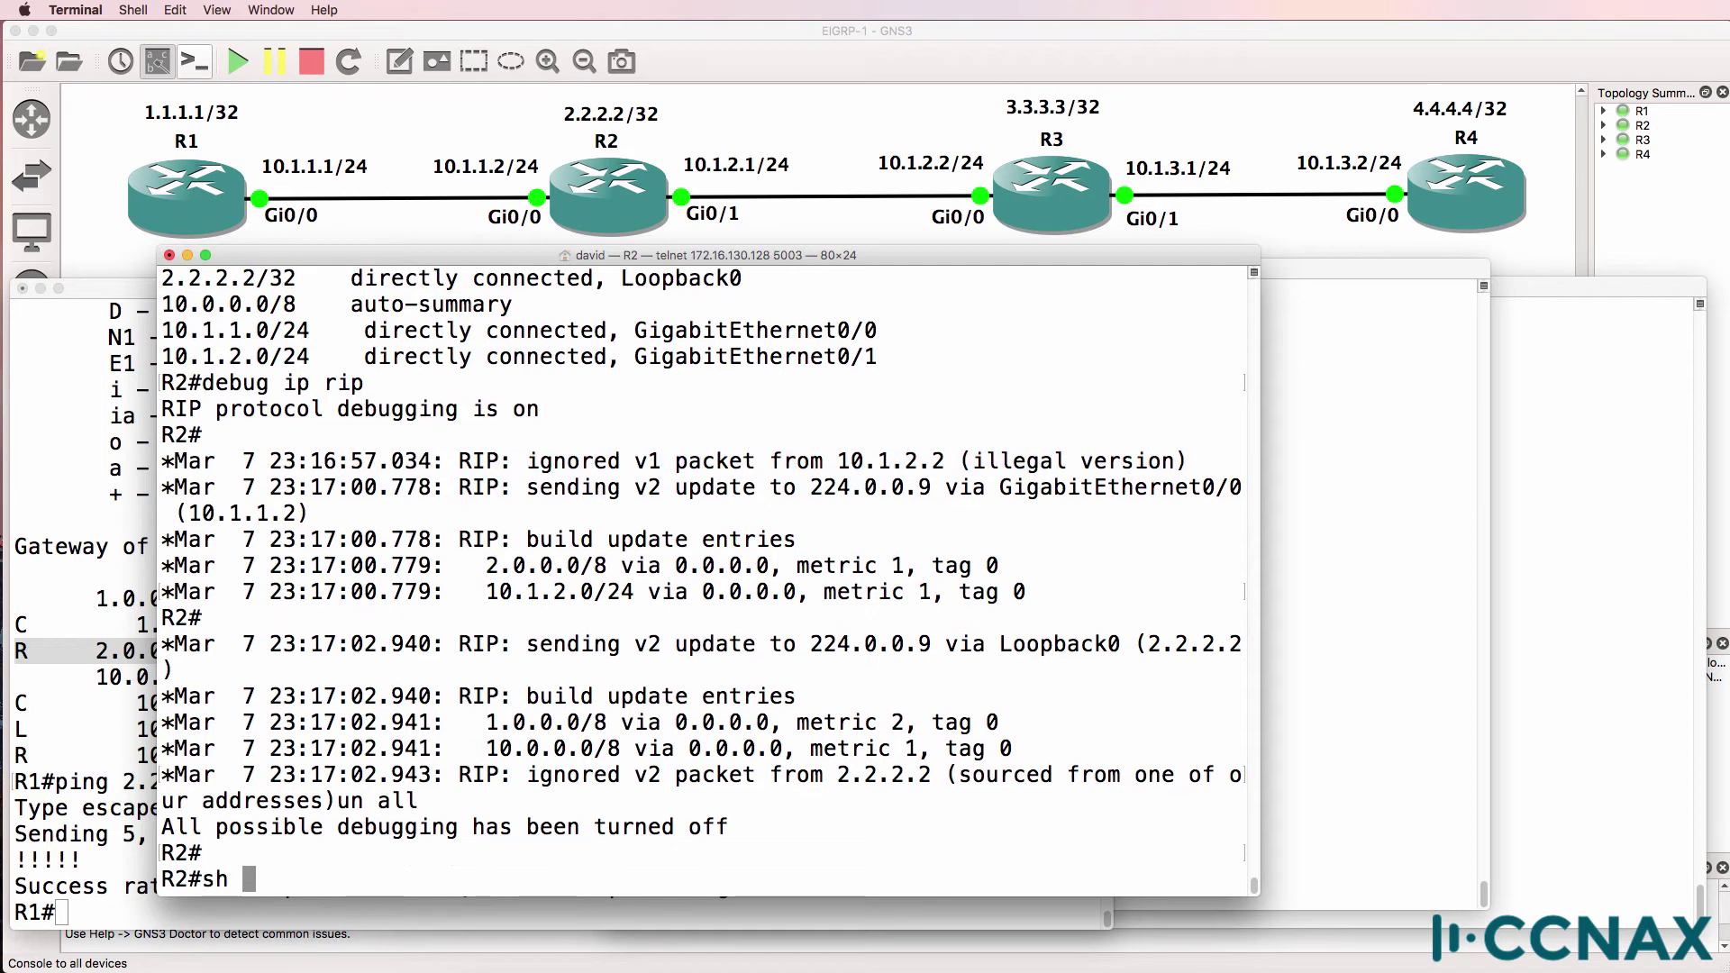
{"action": "type", "text": "ro"}
{"action": "key", "text": "Tab"}
{"action": "key", "text": "Return"}
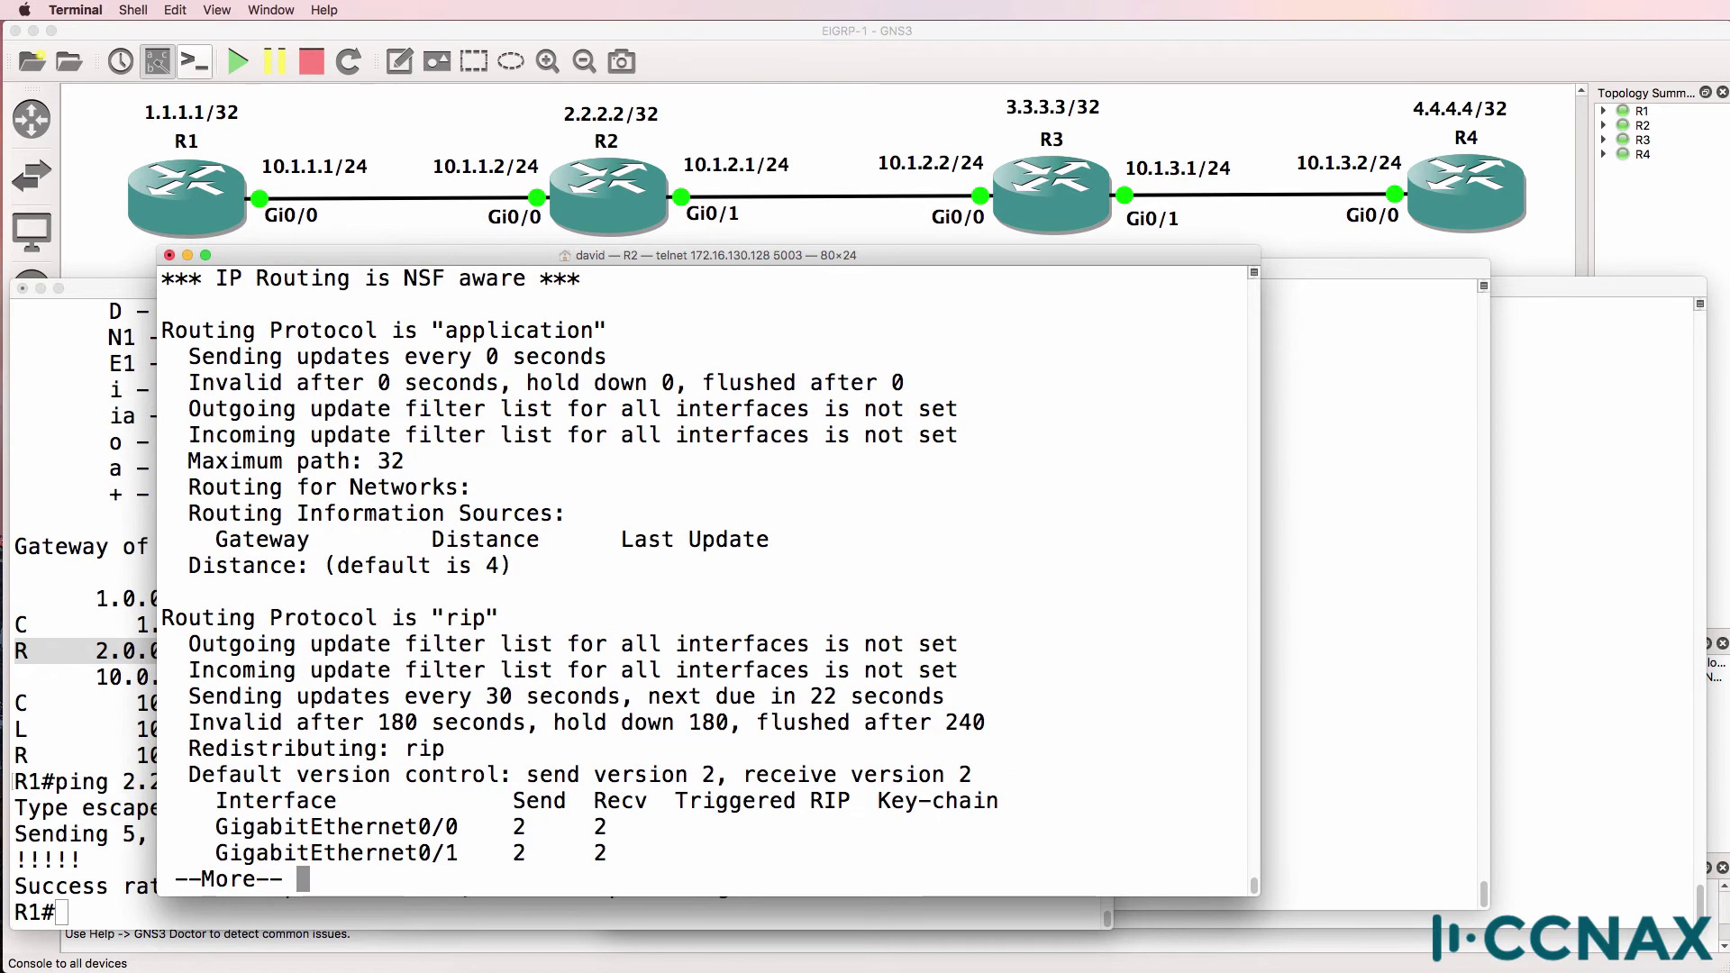
{"action": "key", "text": "space"}
- Highlight R2's version 2 send and receive on Gi0/0, Gi0/1, Loopback0, and the ignored v1 packet
{"action": "left_click_drag", "start_coordinate": [163, 281], "coordinate": [558, 280]}
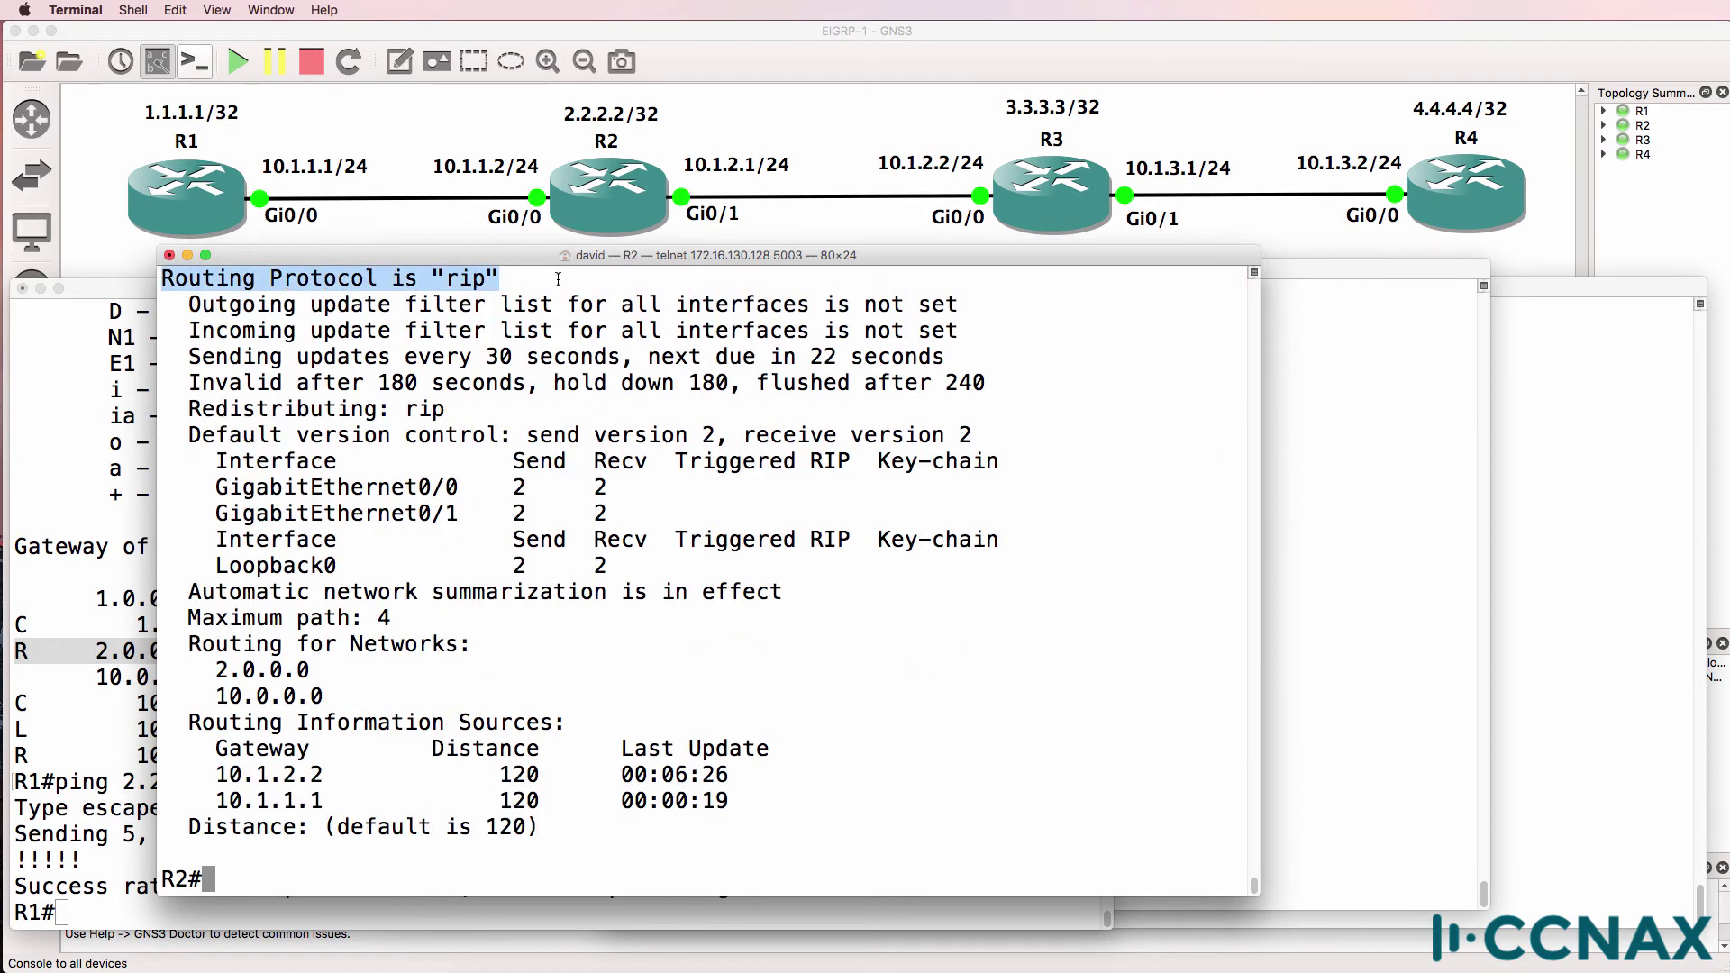
{"action": "left_click_drag", "start_coordinate": [175, 434], "coordinate": [1005, 435]}
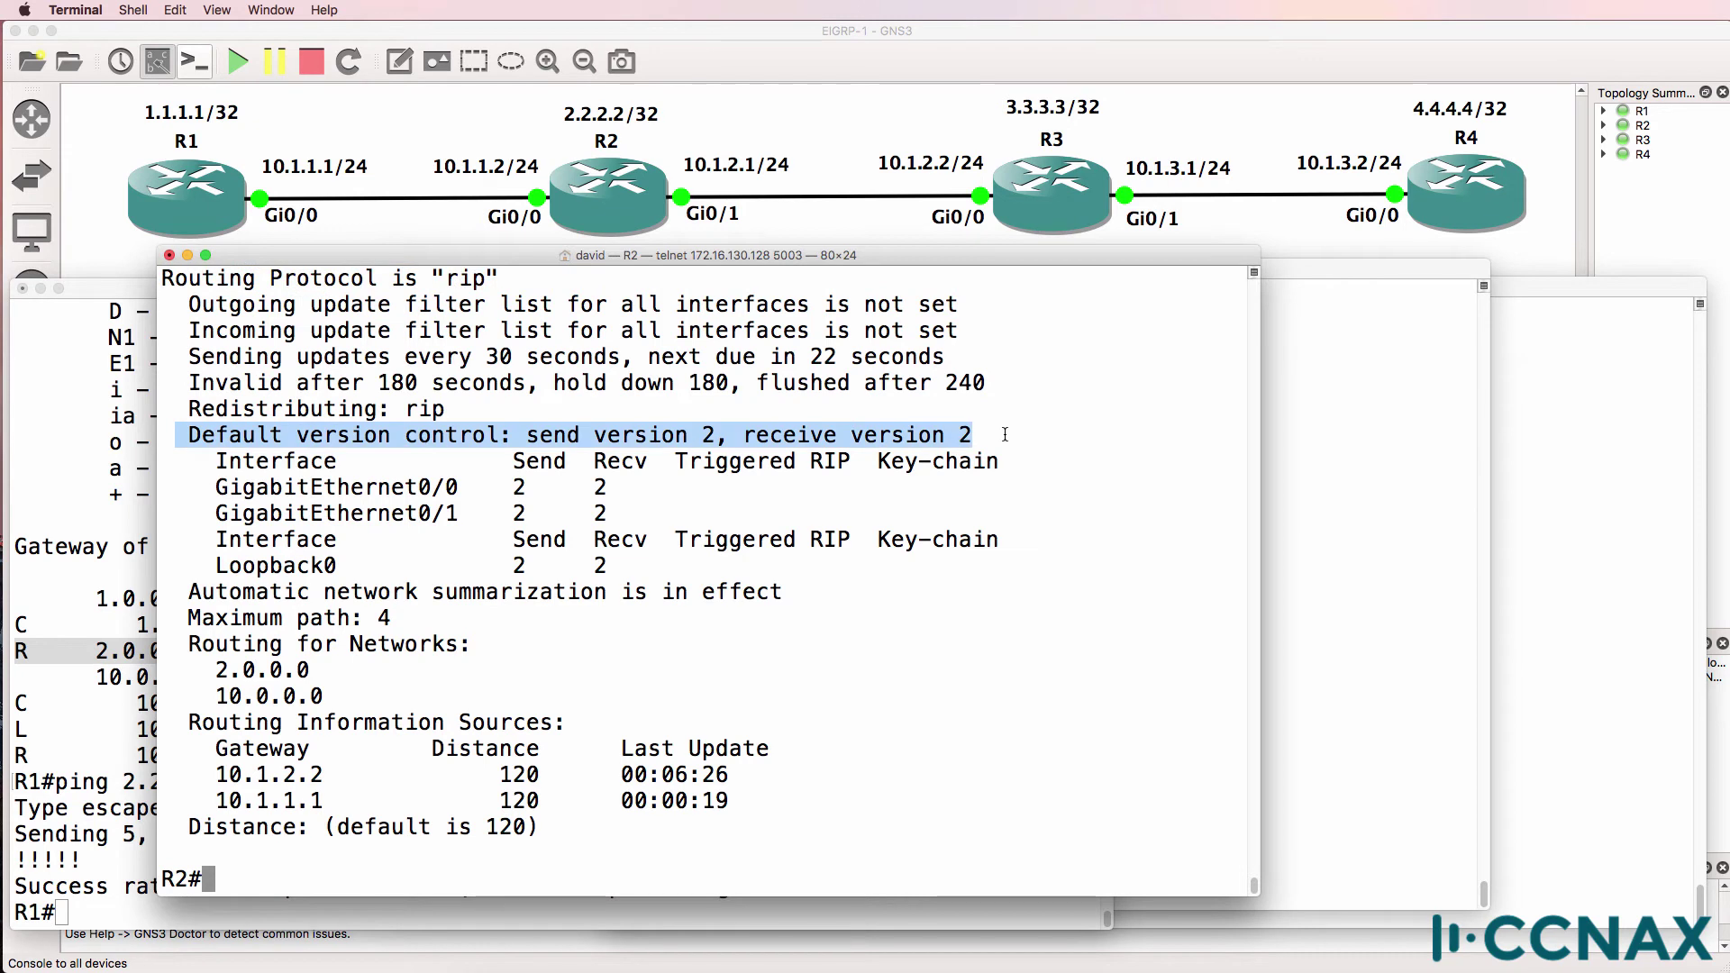
{"action": "left_click_drag", "start_coordinate": [203, 487], "coordinate": [689, 504]}
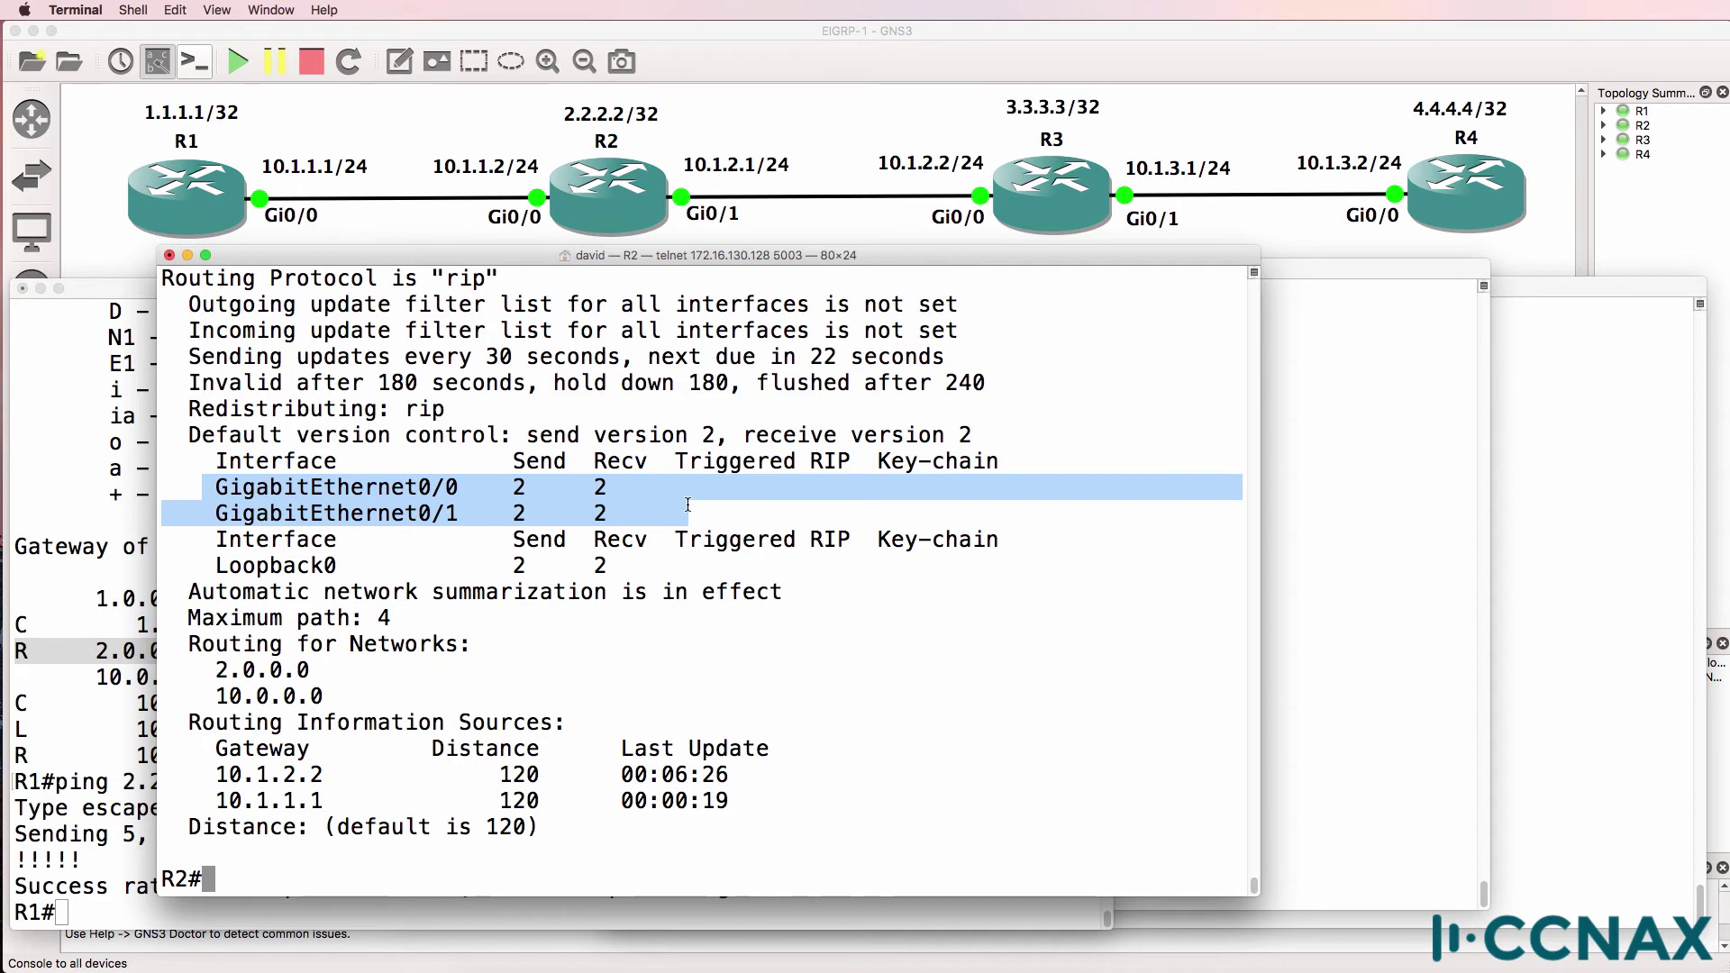
{"action": "left_click_drag", "start_coordinate": [204, 560], "coordinate": [649, 556]}
{"action": "scroll", "coordinate": [649, 555], "scroll_direction": "up", "scroll_amount": 15}
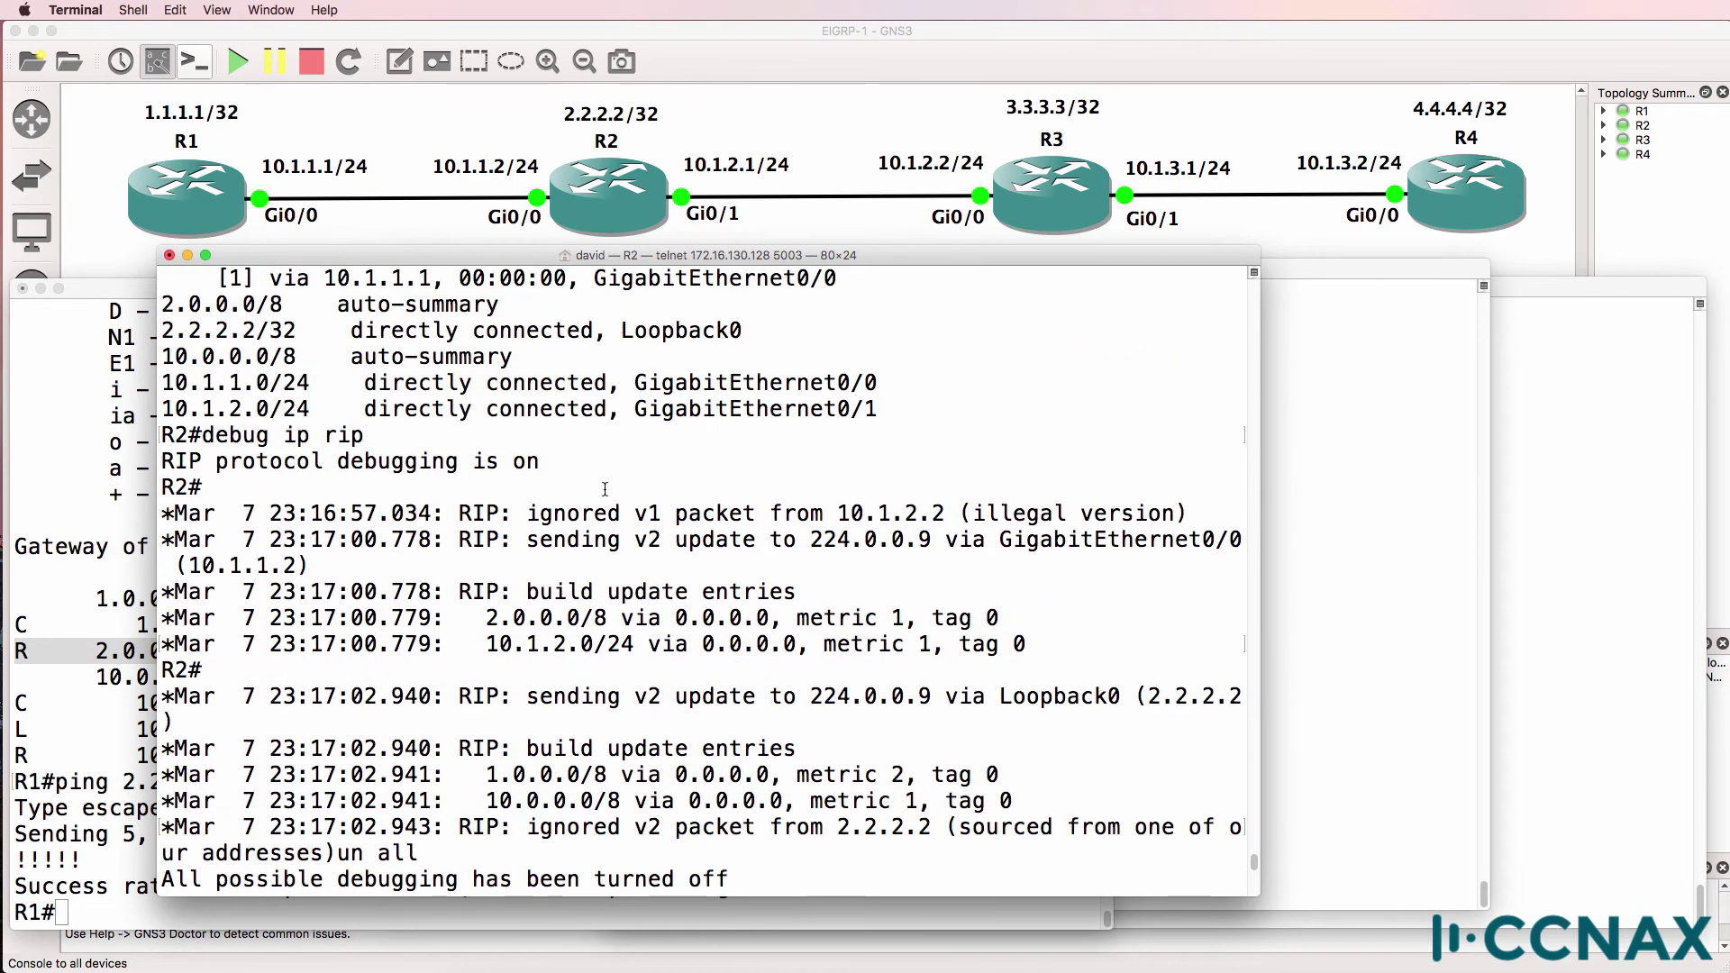
{"action": "left_click_drag", "start_coordinate": [528, 512], "coordinate": [949, 505]}
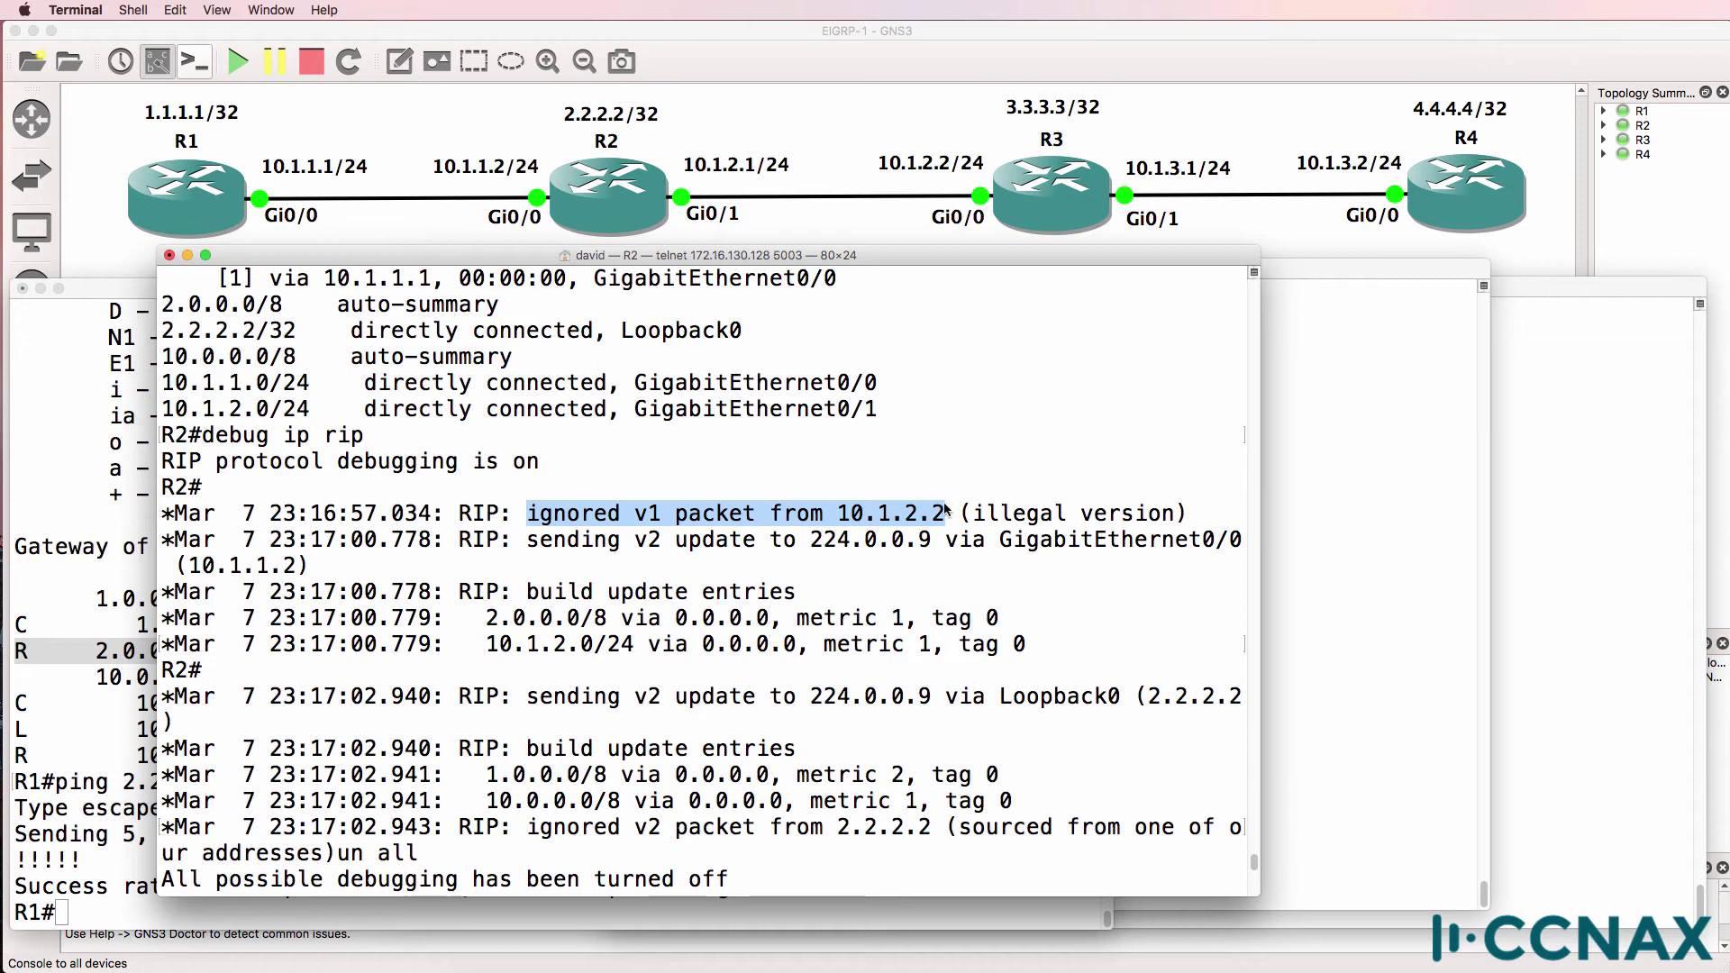
- On R3, enter privileged mode and run show ip protocols
{"action": "key", "text": "Return"}
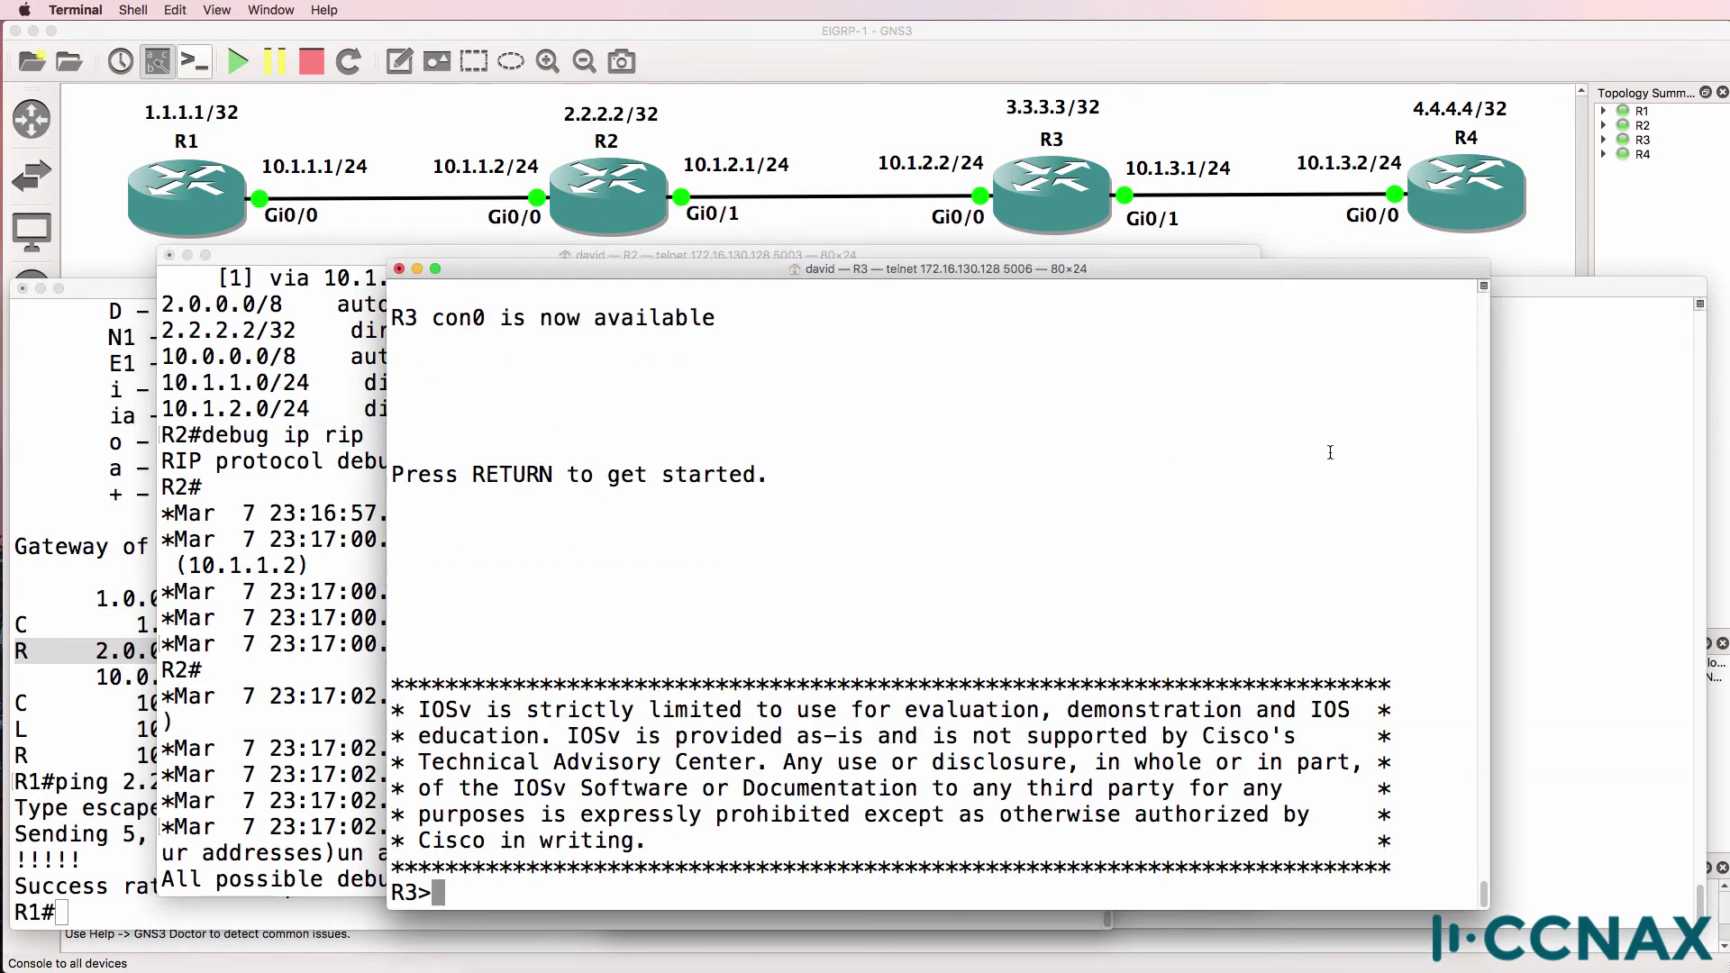
{"action": "type", "text": "en"}
{"action": "key", "text": "Return"}
{"action": "type", "text": "sh ip prot"}
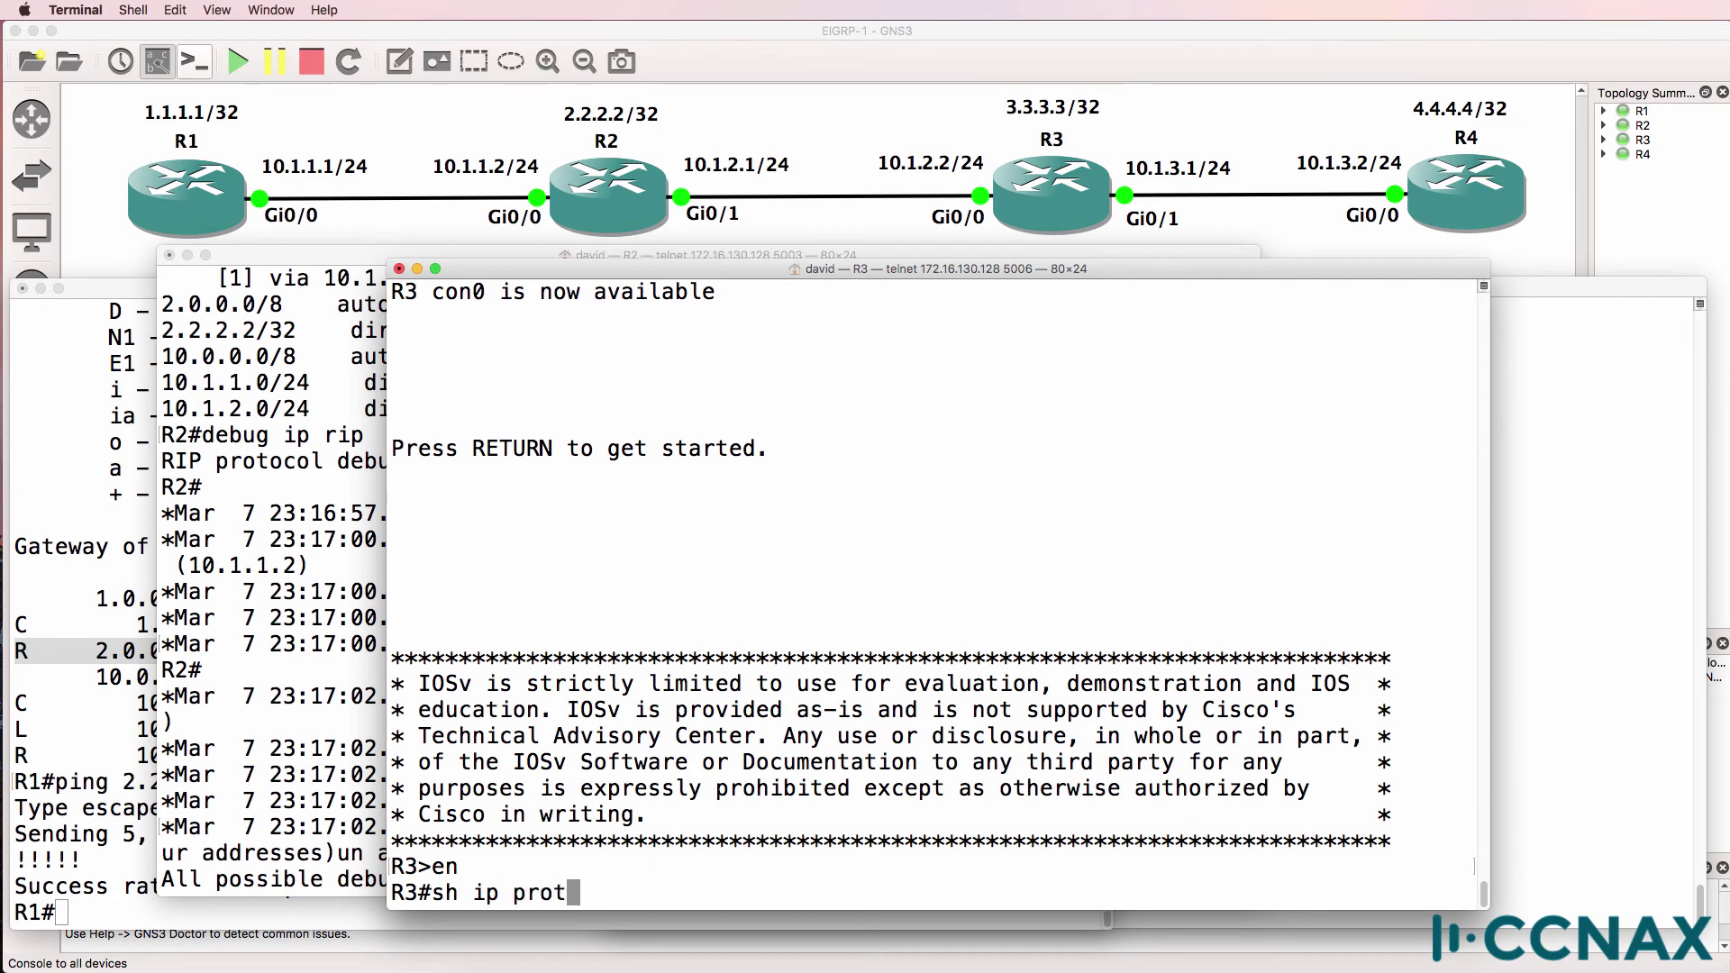
{"action": "key", "text": "Tab"}
{"action": "key", "text": "Return"}
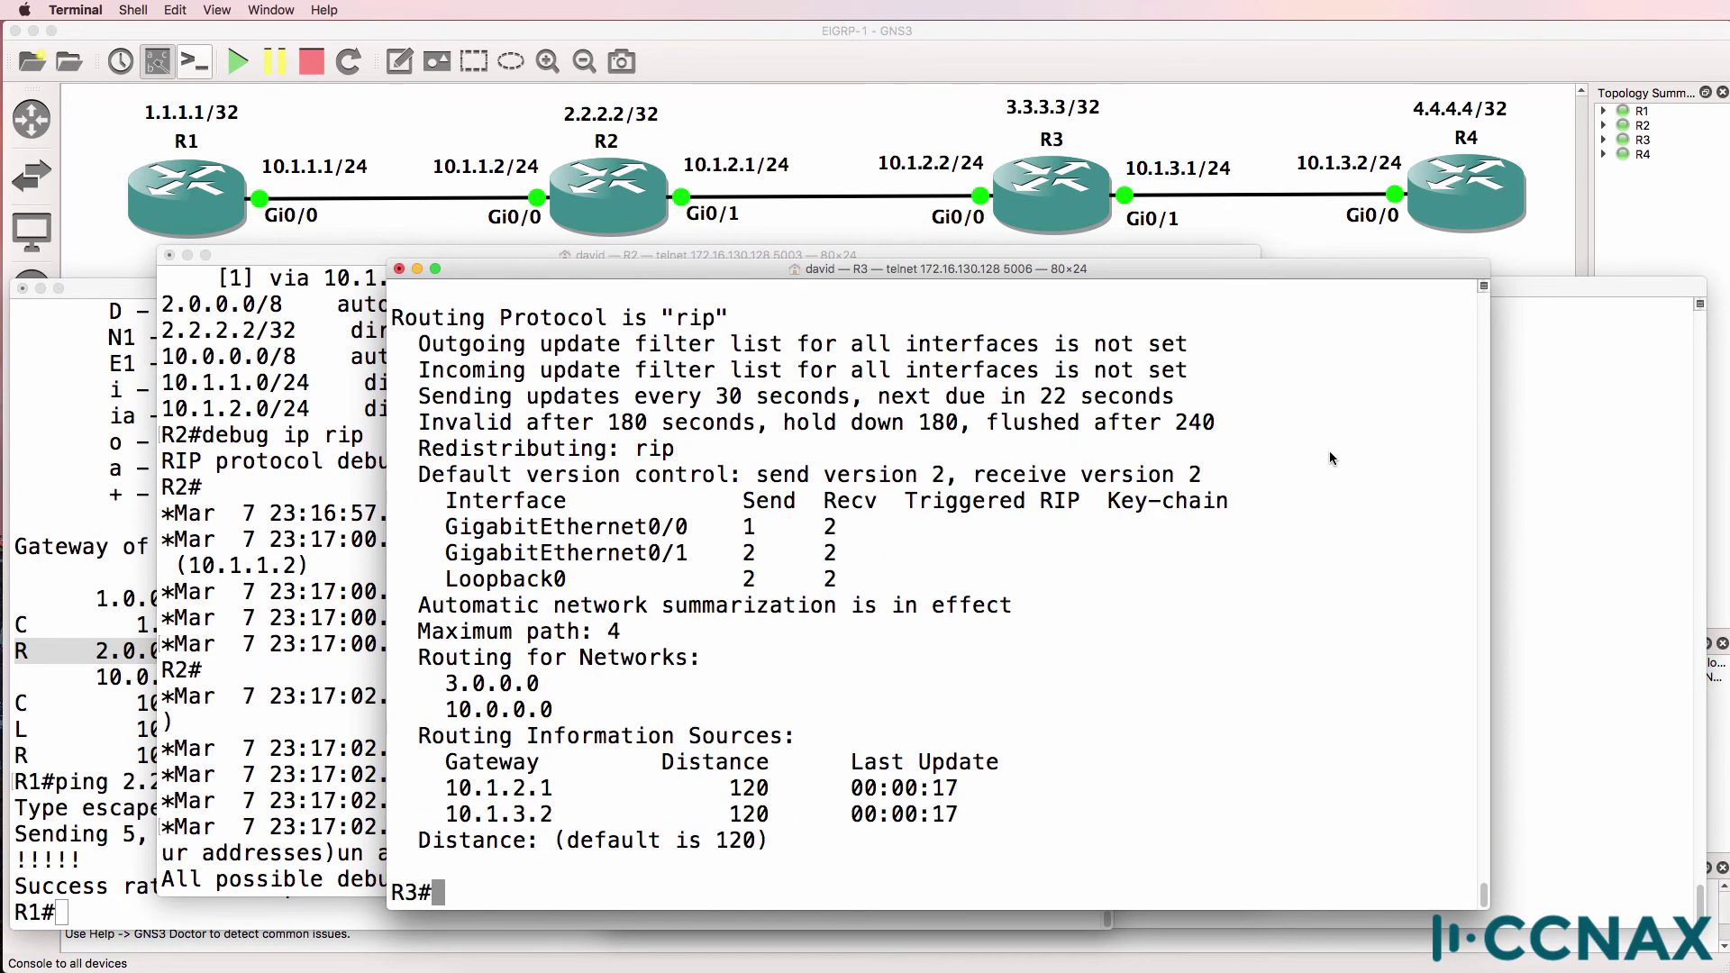
- Highlight R3's GigabitEthernet0/0 sending RIP version 1 while other interfaces use version 2
{"action": "left_click_drag", "start_coordinate": [397, 298], "coordinate": [817, 324]}
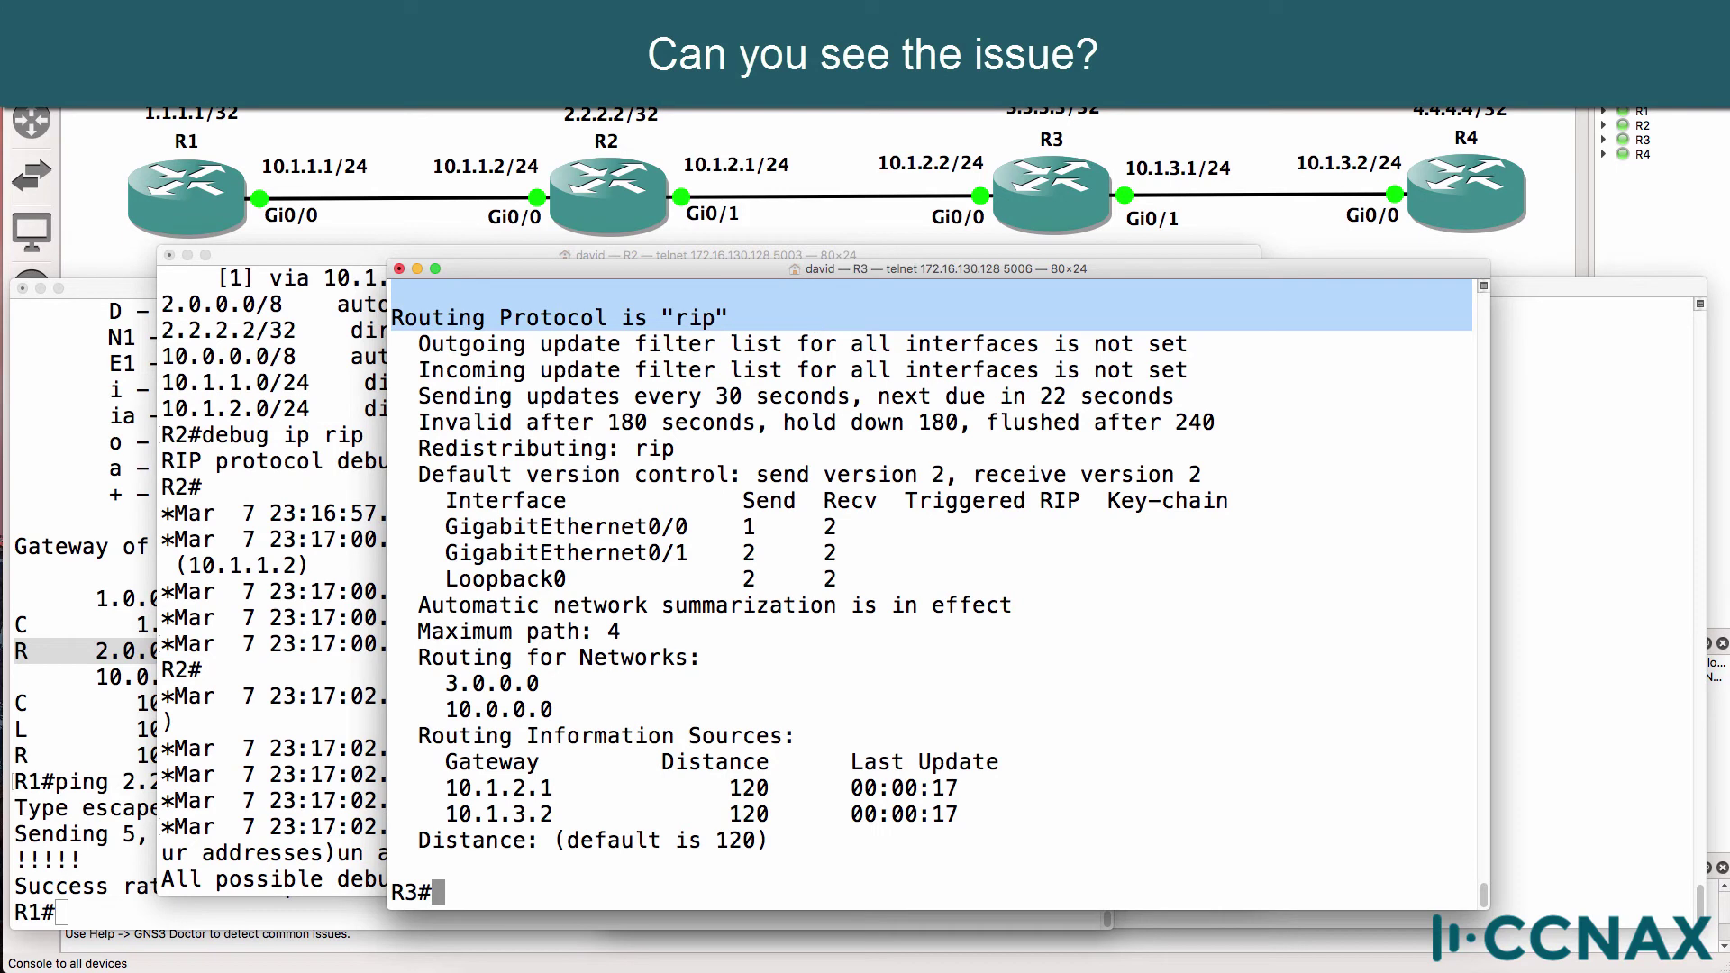
{"action": "left_click_drag", "start_coordinate": [417, 475], "coordinate": [1242, 469]}
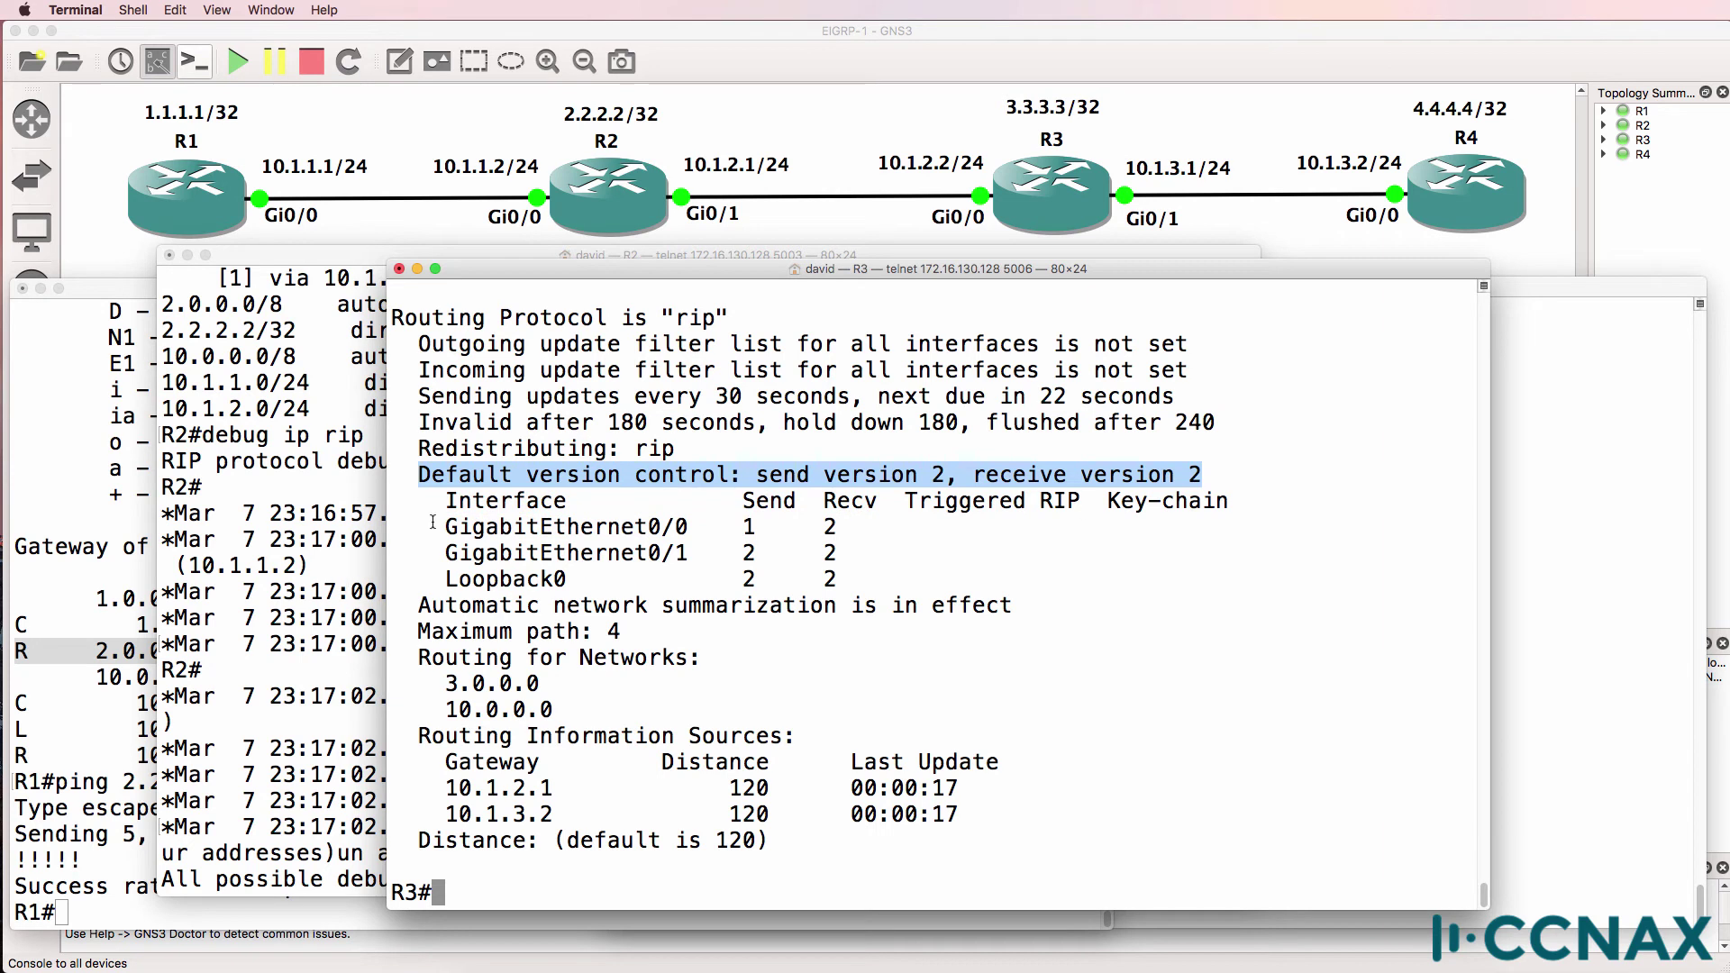
{"action": "left_click_drag", "start_coordinate": [432, 527], "coordinate": [763, 521]}
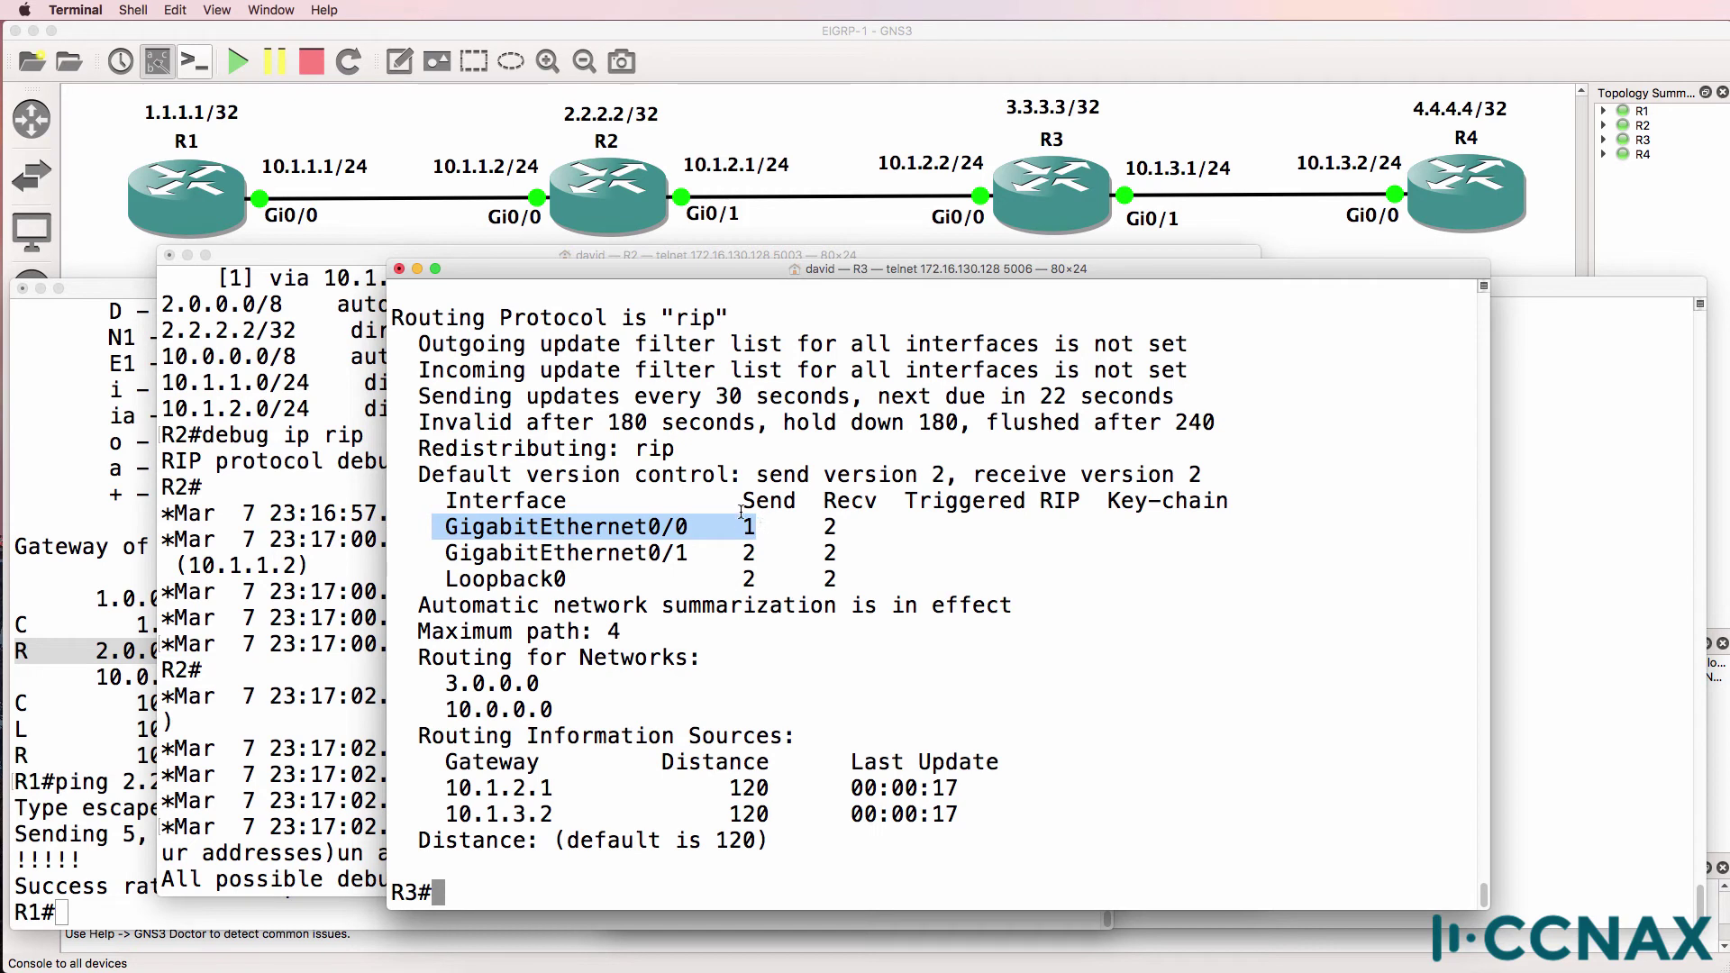
{"action": "left_click_drag", "start_coordinate": [741, 507], "coordinate": [861, 528]}
{"action": "double_click", "coordinate": [748, 526]}
- Show R3's routing table and highlight its learned route to 1.0.0.0/8
{"action": "type", "text": "sh ip route"}
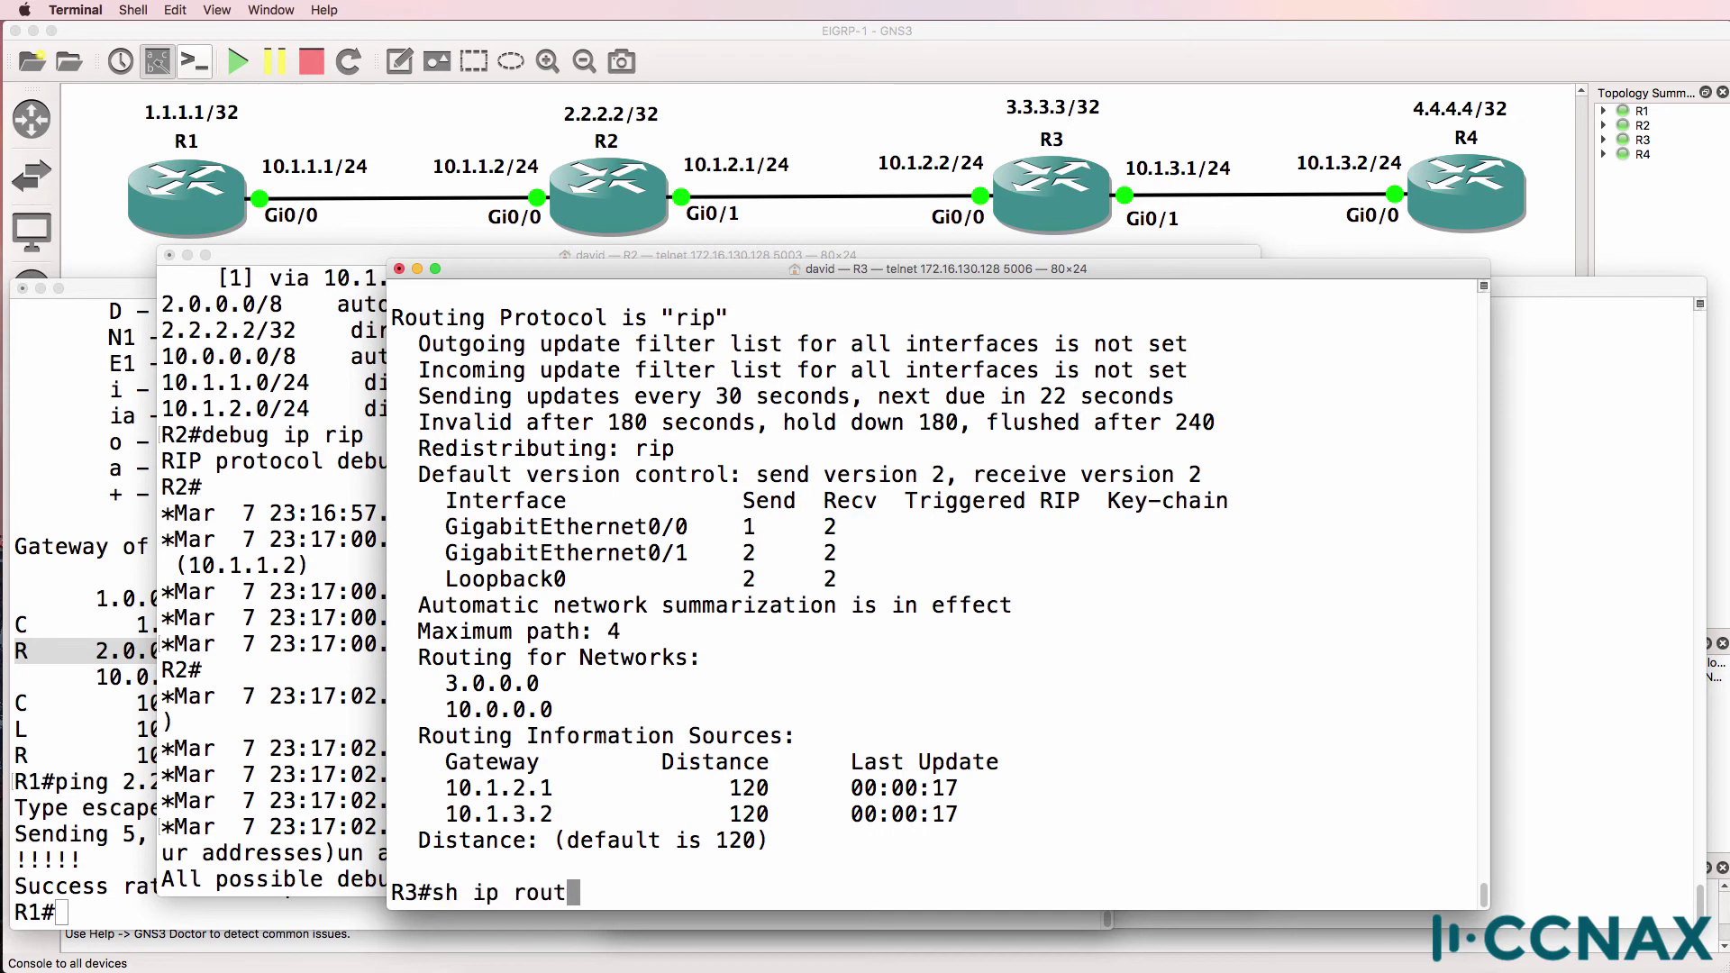
{"action": "key", "text": "Return"}
{"action": "key", "text": "space"}
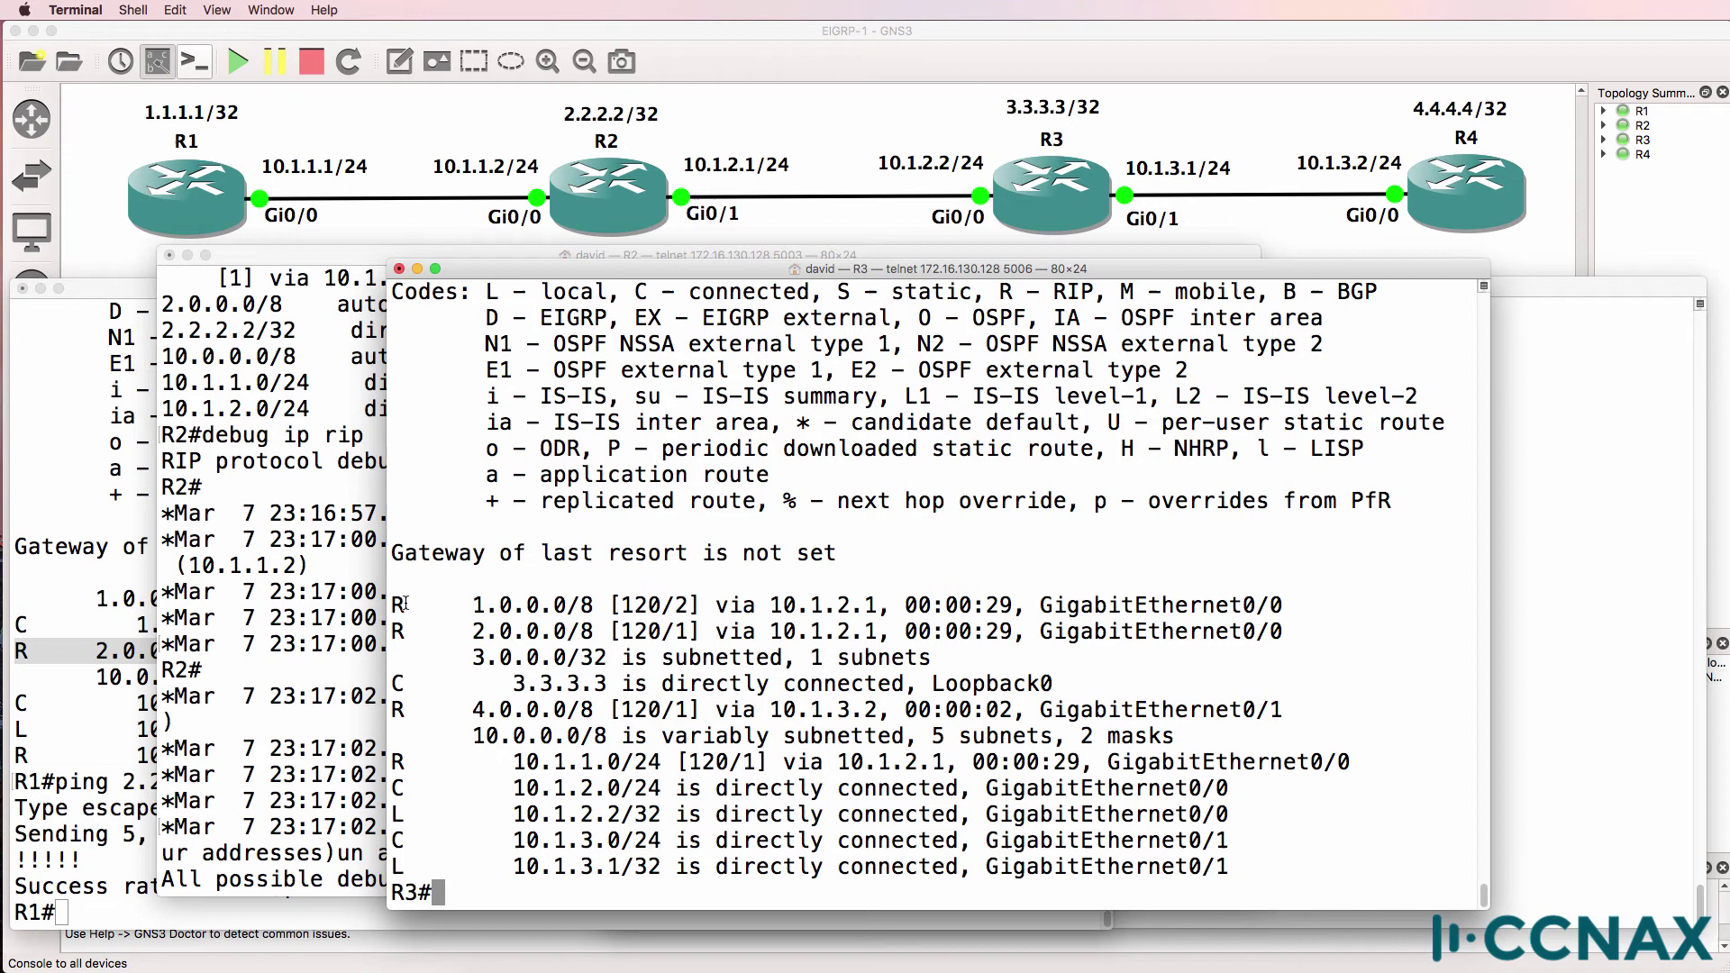
{"action": "triple_click", "coordinate": [1366, 601]}
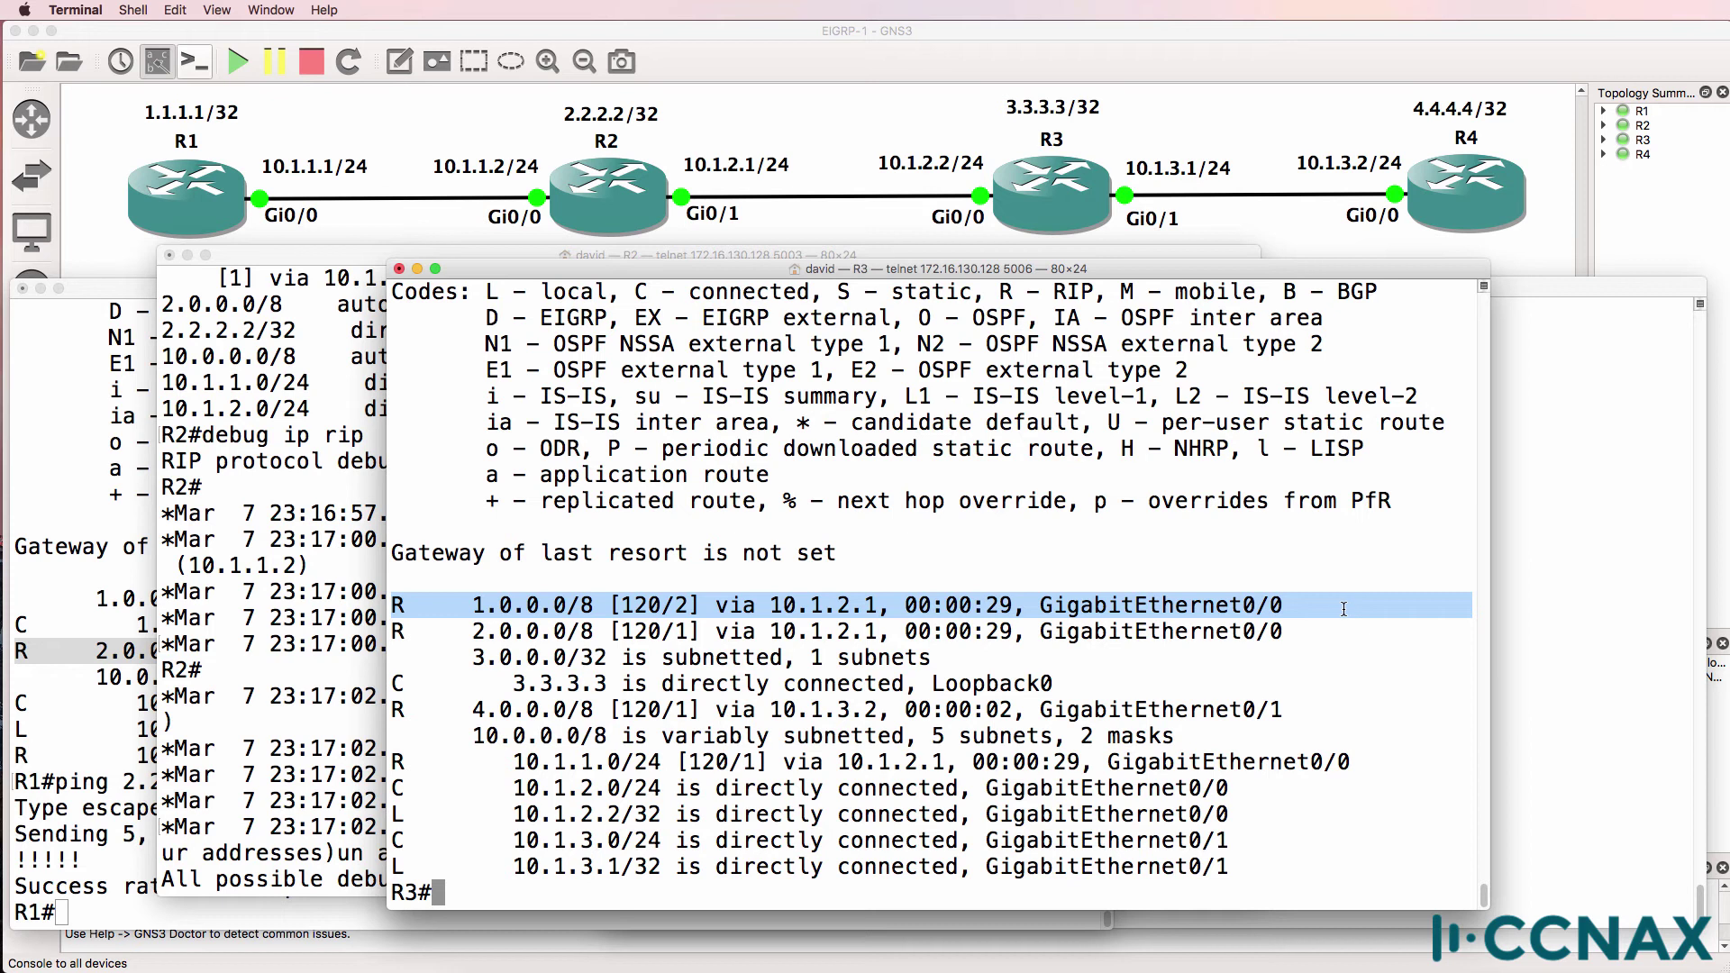
- Rerun show ip protocols on R3 and highlight Gi0/0 and Gi0/1 receiving version 2
{"action": "type", "text": "sh ip protocols"}
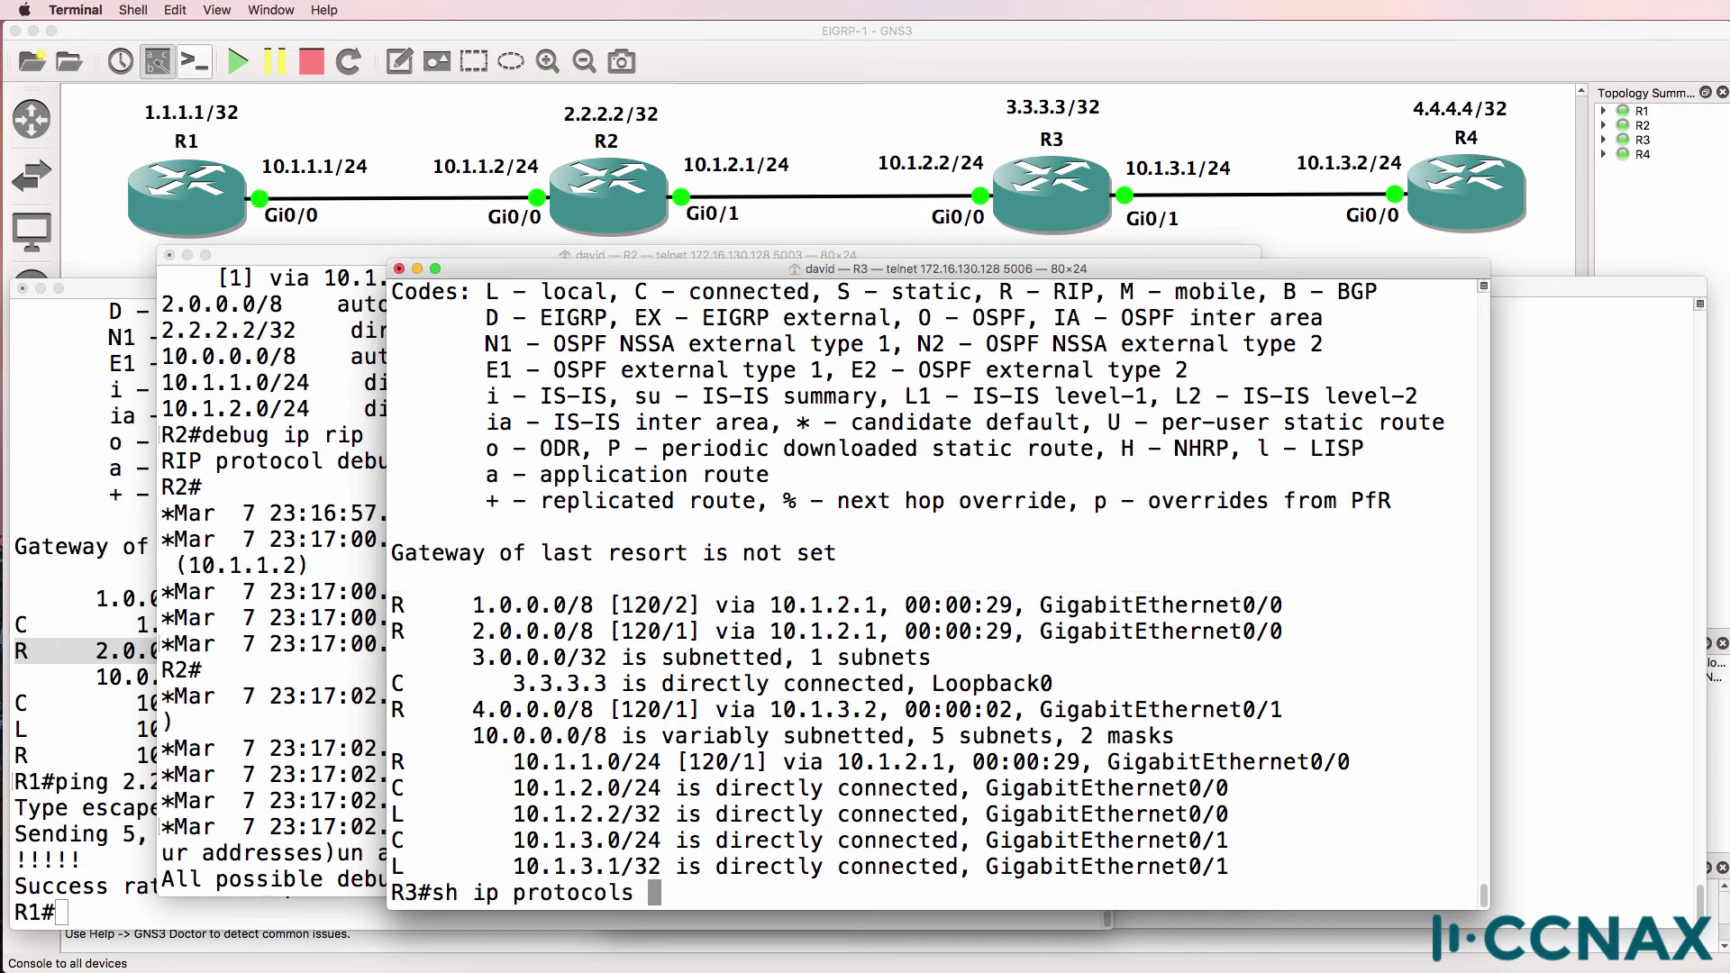
{"action": "key", "text": "Return"}
{"action": "key", "text": "space"}
{"action": "left_click_drag", "start_coordinate": [797, 501], "coordinate": [930, 490]}
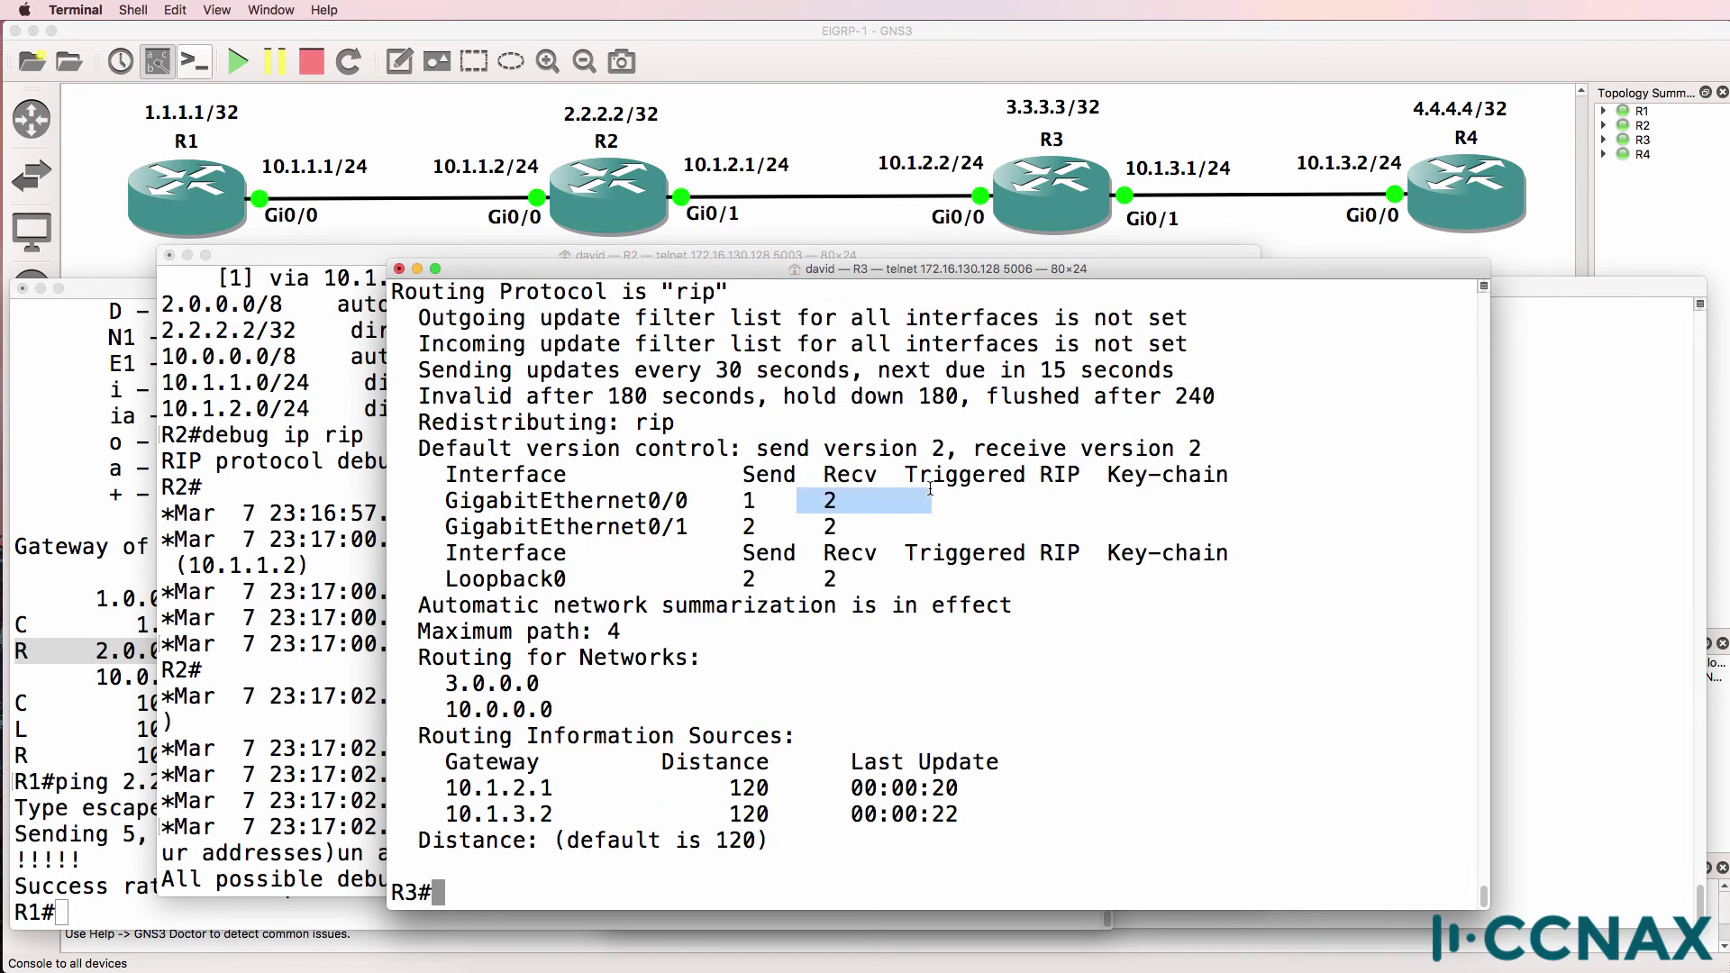
{"action": "left_click_drag", "start_coordinate": [796, 528], "coordinate": [876, 530]}
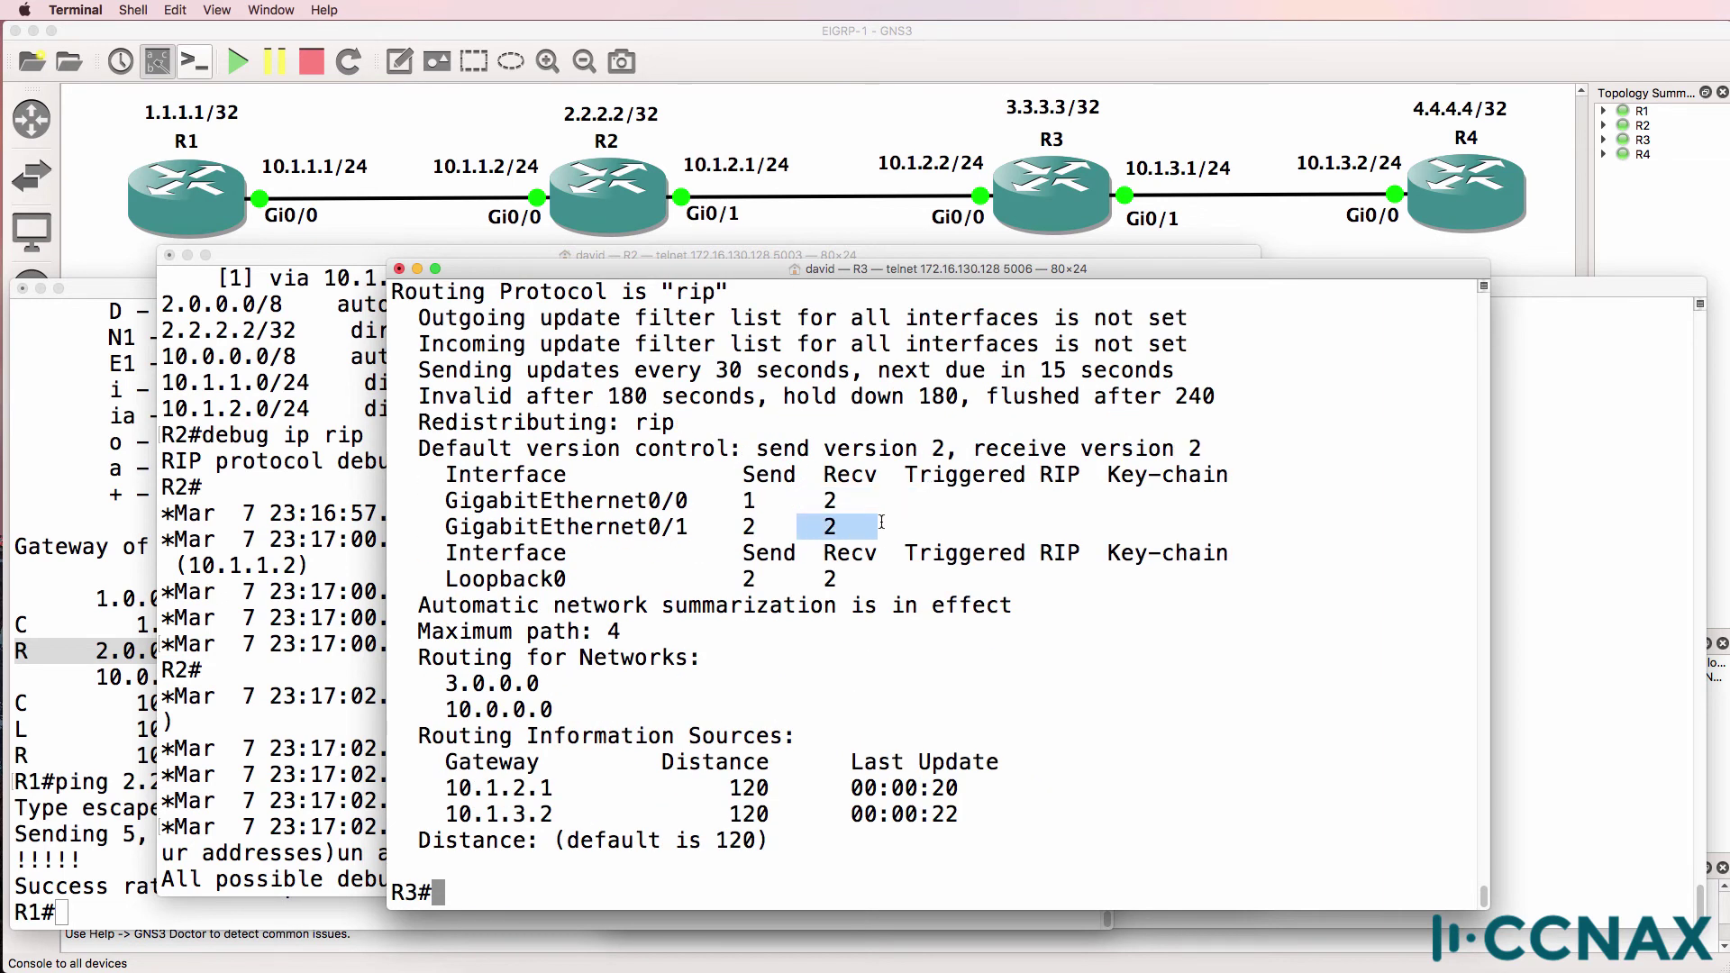
- Show R2's protocol summary and contrast its version 2 interfaces with R3's Gi0/0 version 1 sends
{"action": "left_click", "coordinate": [330, 665]}
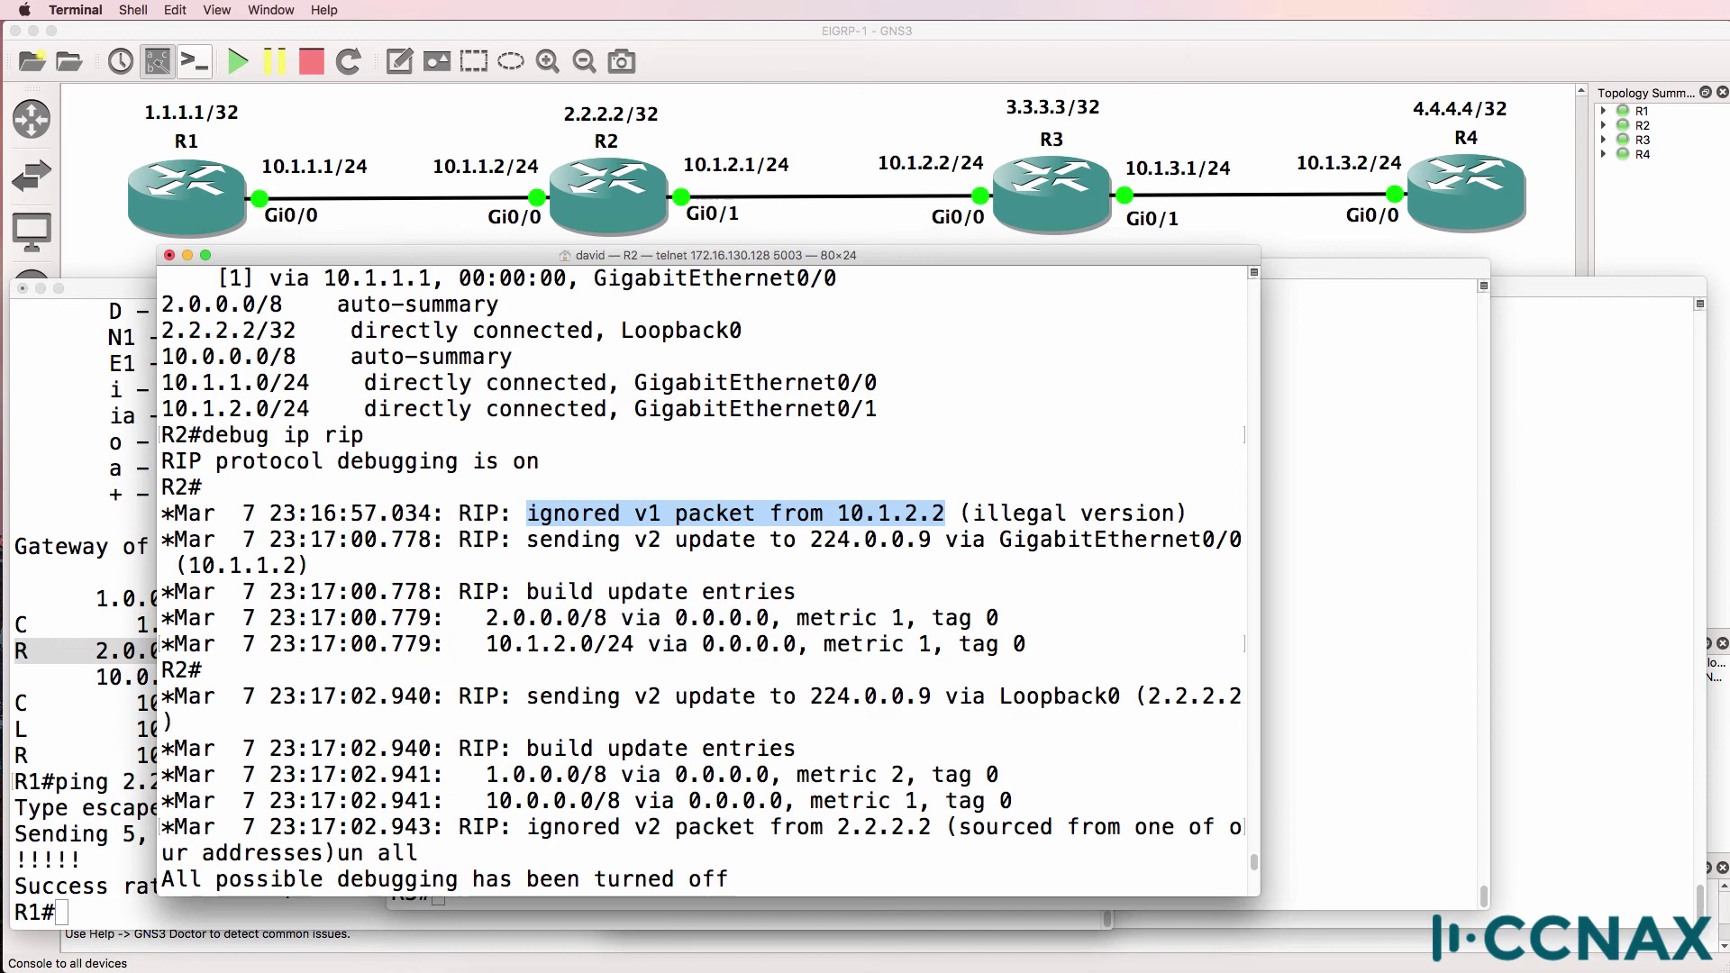
{"action": "type", "text": "sh ip protocols"}
{"action": "key", "text": "Return"}
{"action": "key", "text": "Return"}
{"action": "left_click_drag", "start_coordinate": [181, 408], "coordinate": [973, 574]}
{"action": "left_click", "coordinate": [1352, 541]}
{"action": "left_click_drag", "start_coordinate": [445, 501], "coordinate": [769, 497]}
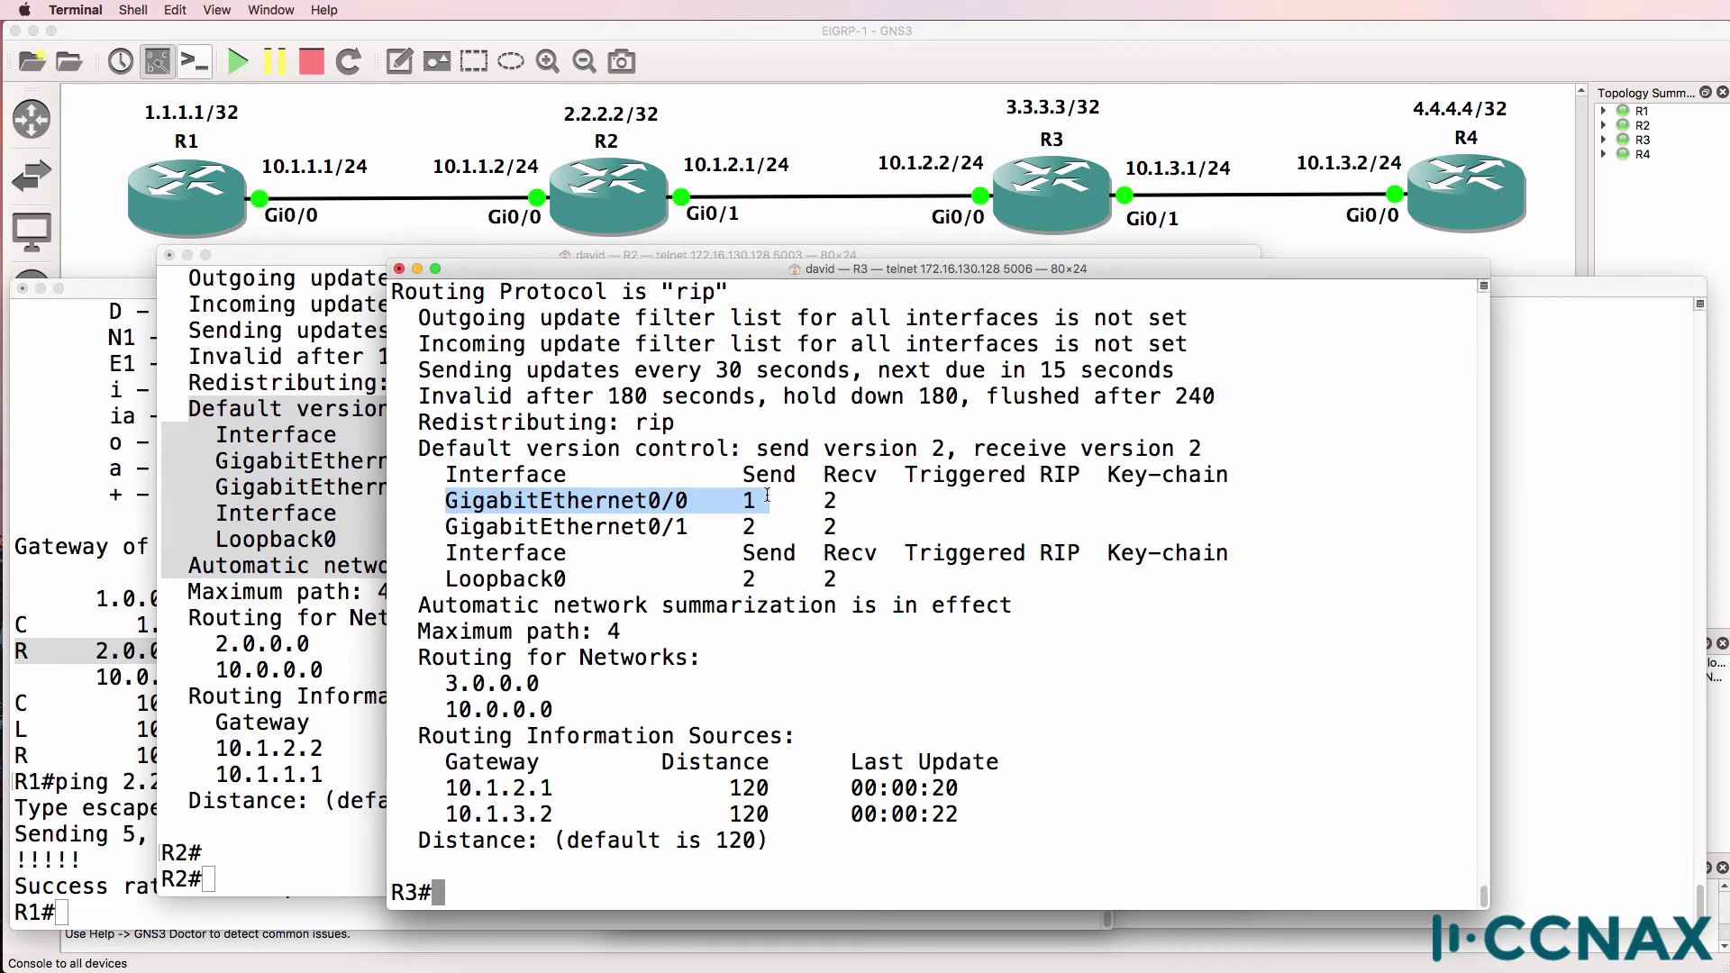
- Show R3's Gi0/0 running configuration and highlight the 'ip rip send version 1' line
{"action": "type", "text": "sh run int g"}
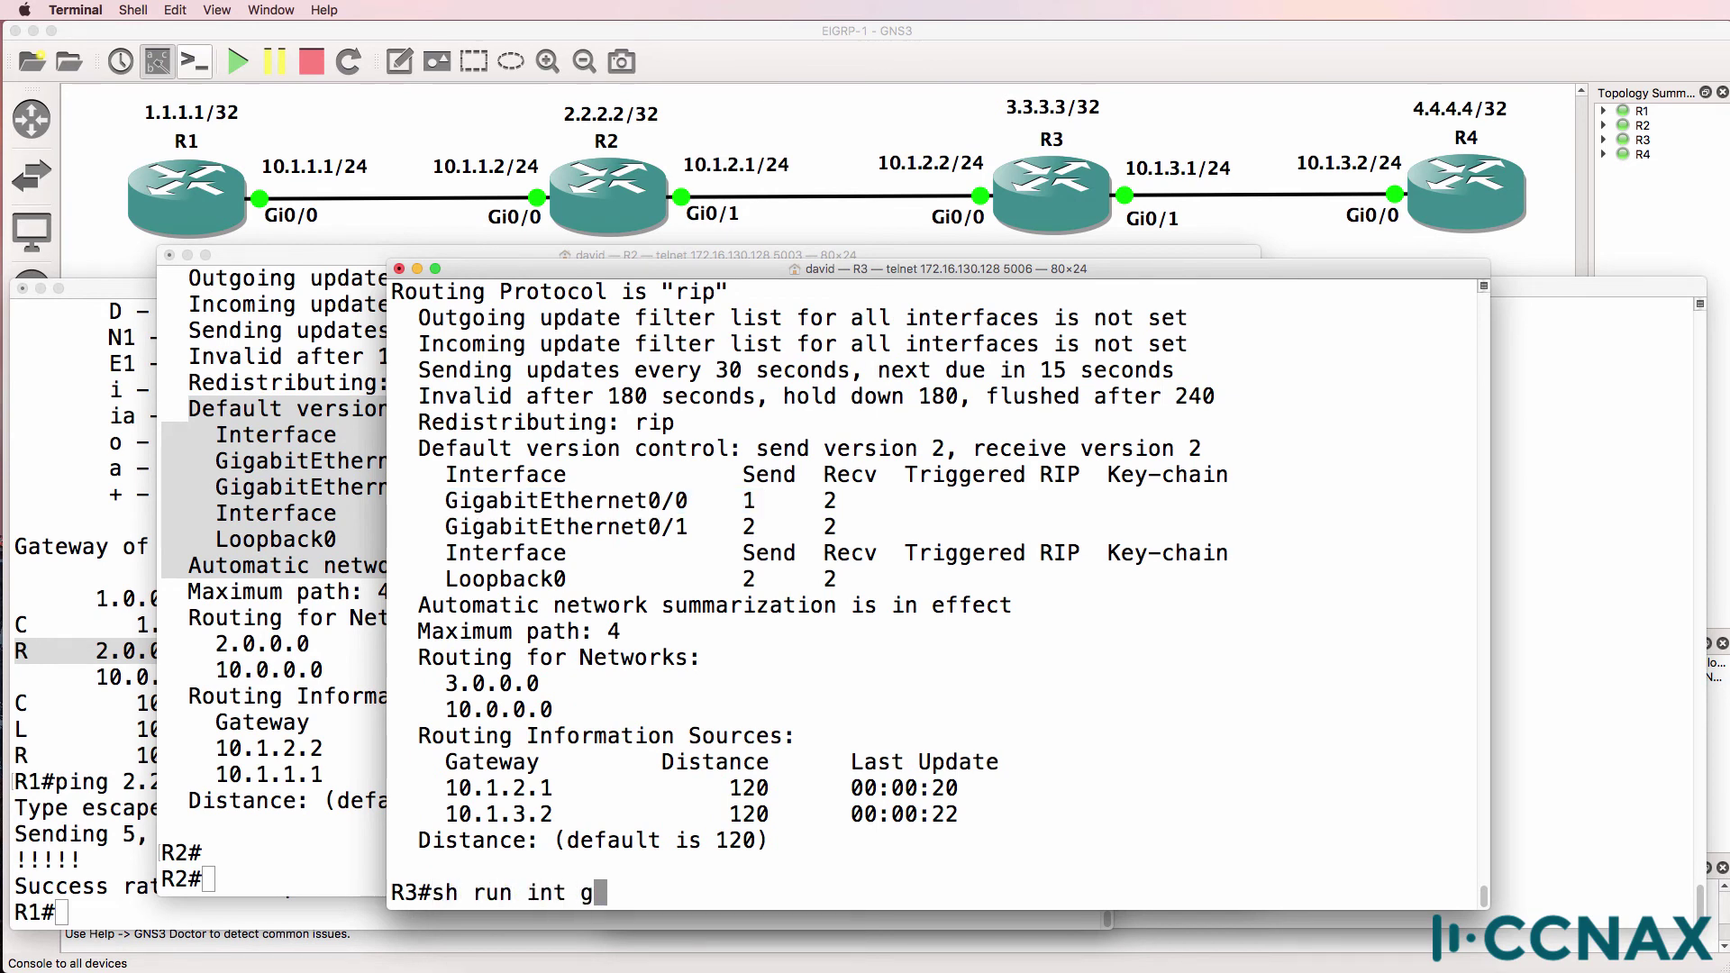
{"action": "type", "text": "0/0"}
{"action": "key", "text": "Return"}
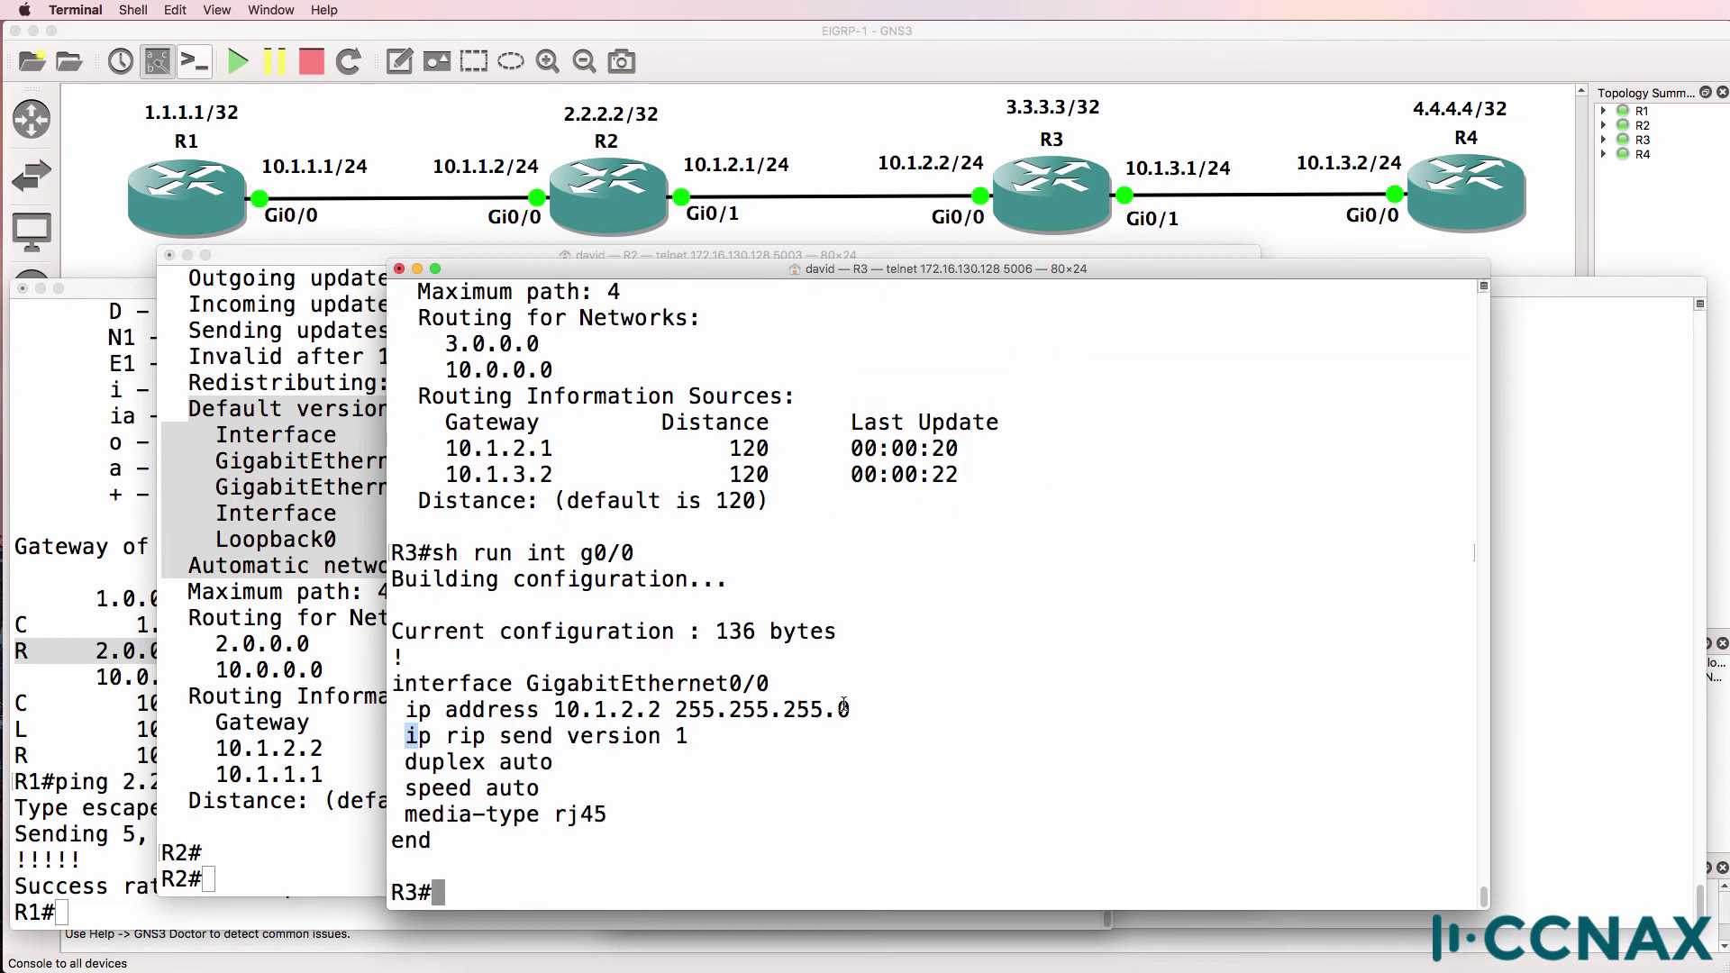
{"action": "left_click_drag", "start_coordinate": [406, 734], "coordinate": [980, 732]}
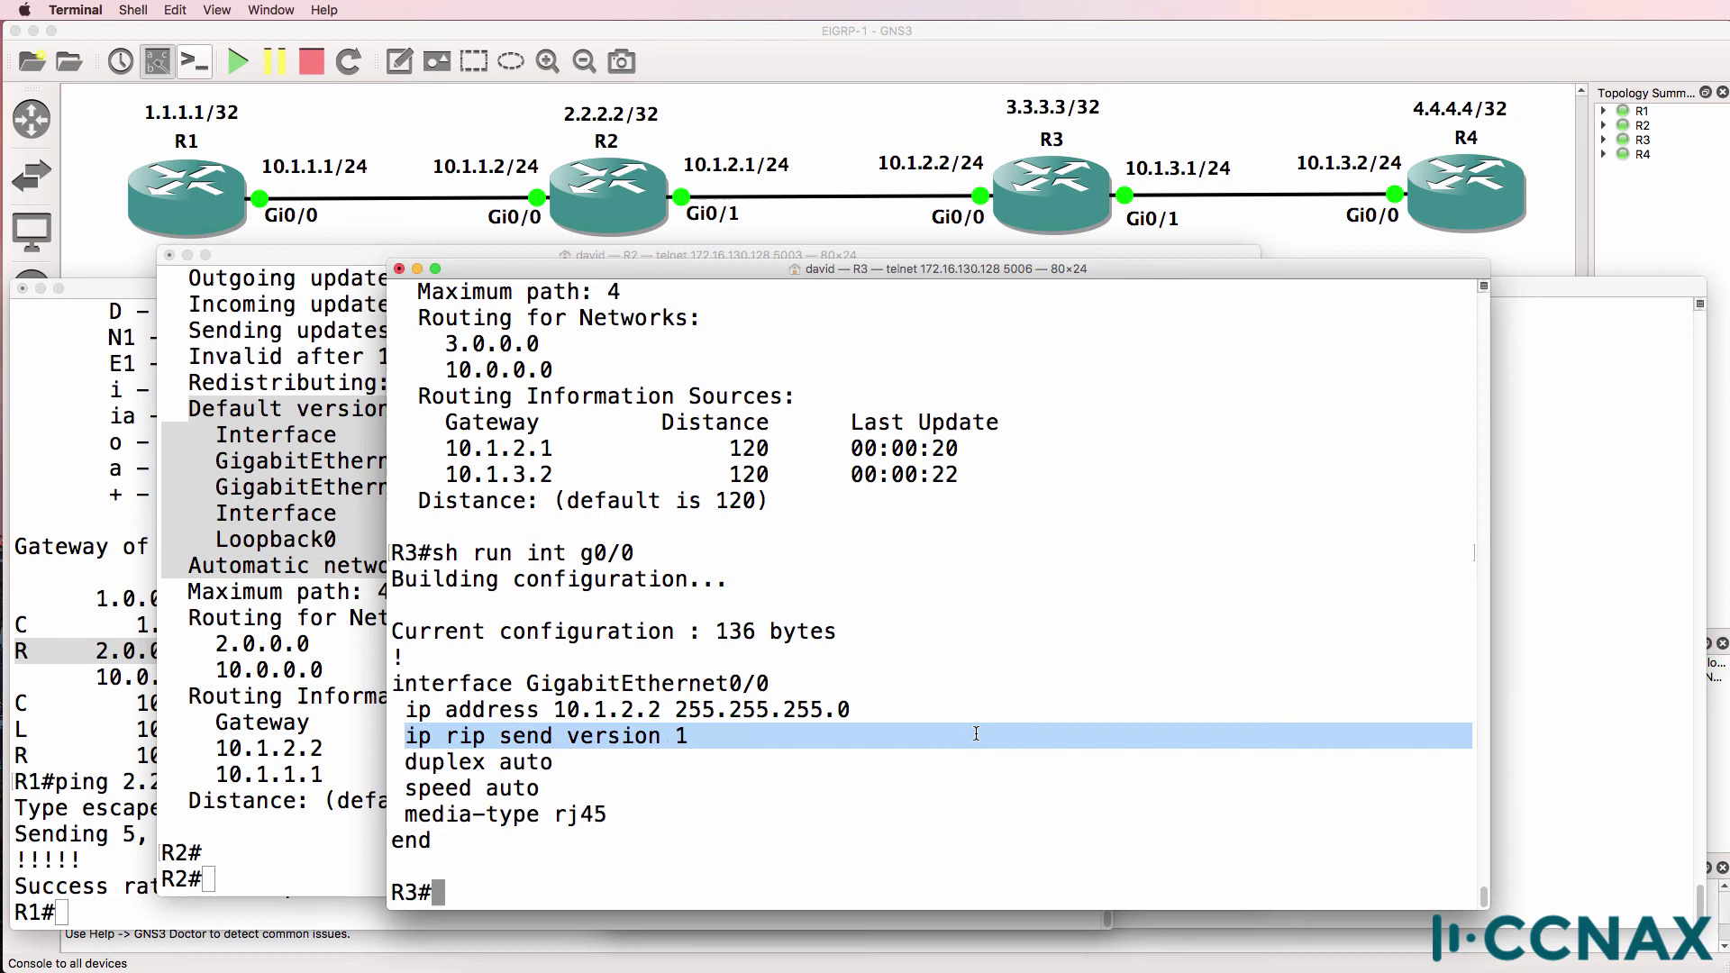
{"action": "left_click", "coordinate": [976, 733]}
- Remove 'ip rip send version 1' from R3's GigabitEthernet0/0 in configuration mode
{"action": "type", "text": "conf t"}
{"action": "key", "text": "Return"}
{"action": "type", "text": "int g0/0"}
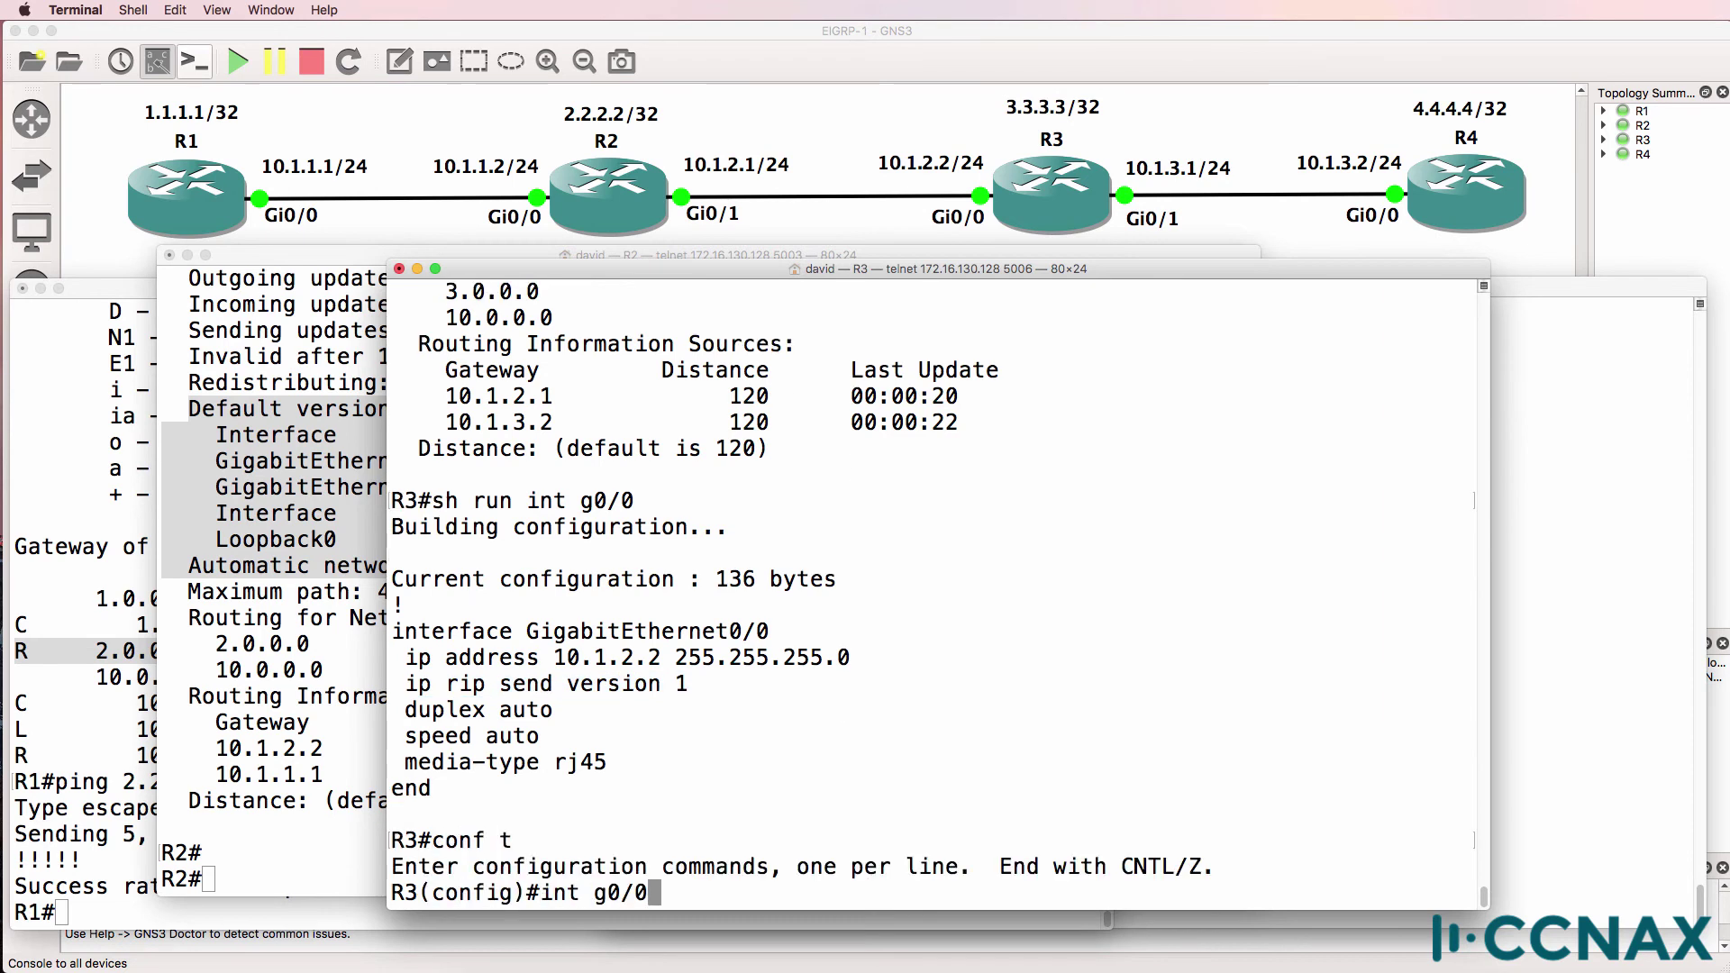
{"action": "key", "text": "Return"}
{"action": "type", "text": "no ip rip se"}
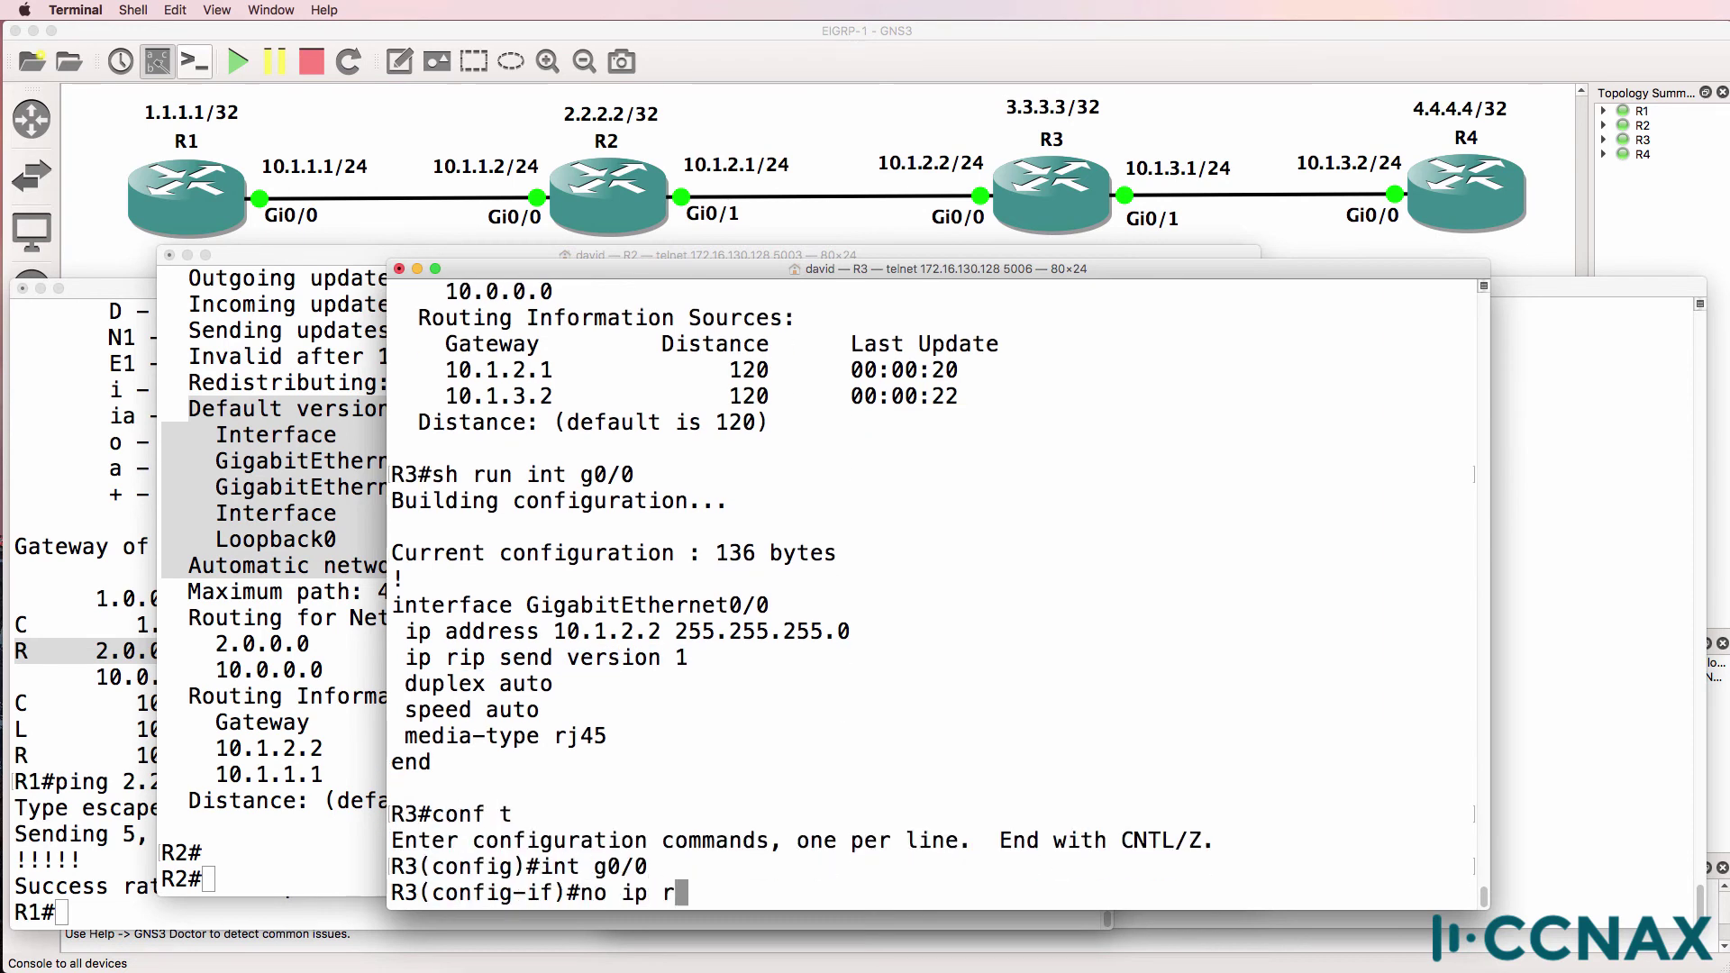
{"action": "key", "text": "Tab"}
{"action": "type", "text": "ver"}
{"action": "key", "text": "Tab"}
{"action": "type", "text": "1"}
{"action": "key", "text": "Return"}
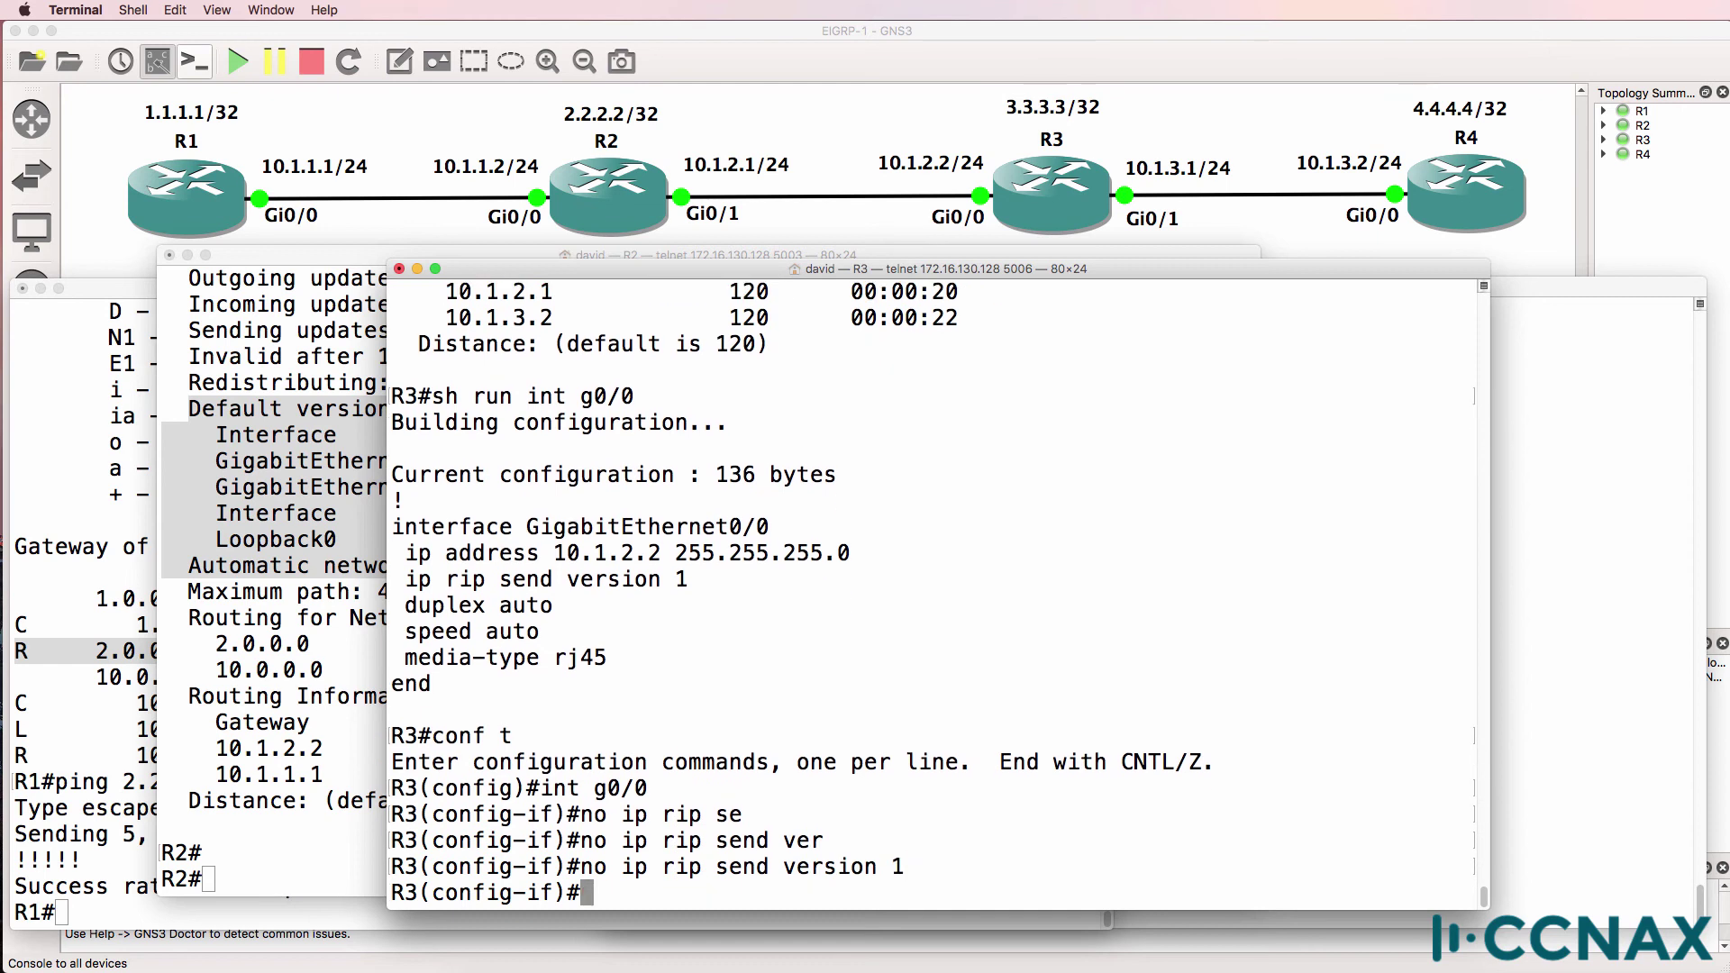
- Verify Gi0/0's running config no longer has the line and exit configuration mode
{"action": "type", "text": "do sh run in"}
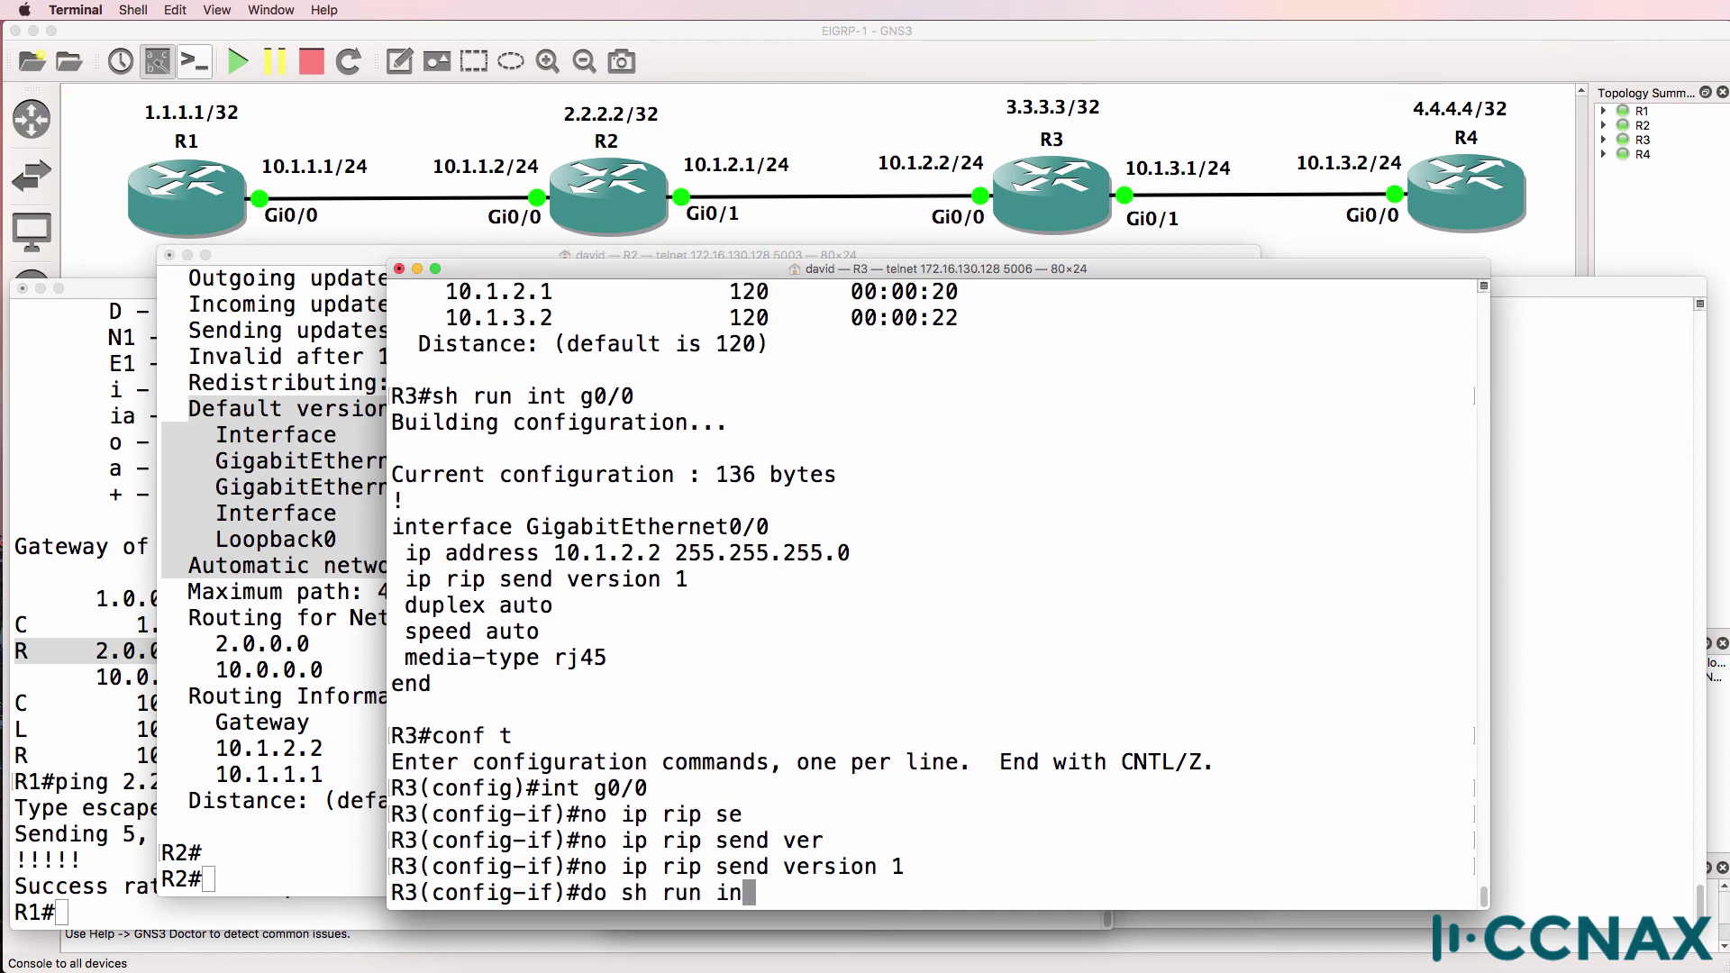
{"action": "type", "text": "t g0/0"}
{"action": "key", "text": "Return"}
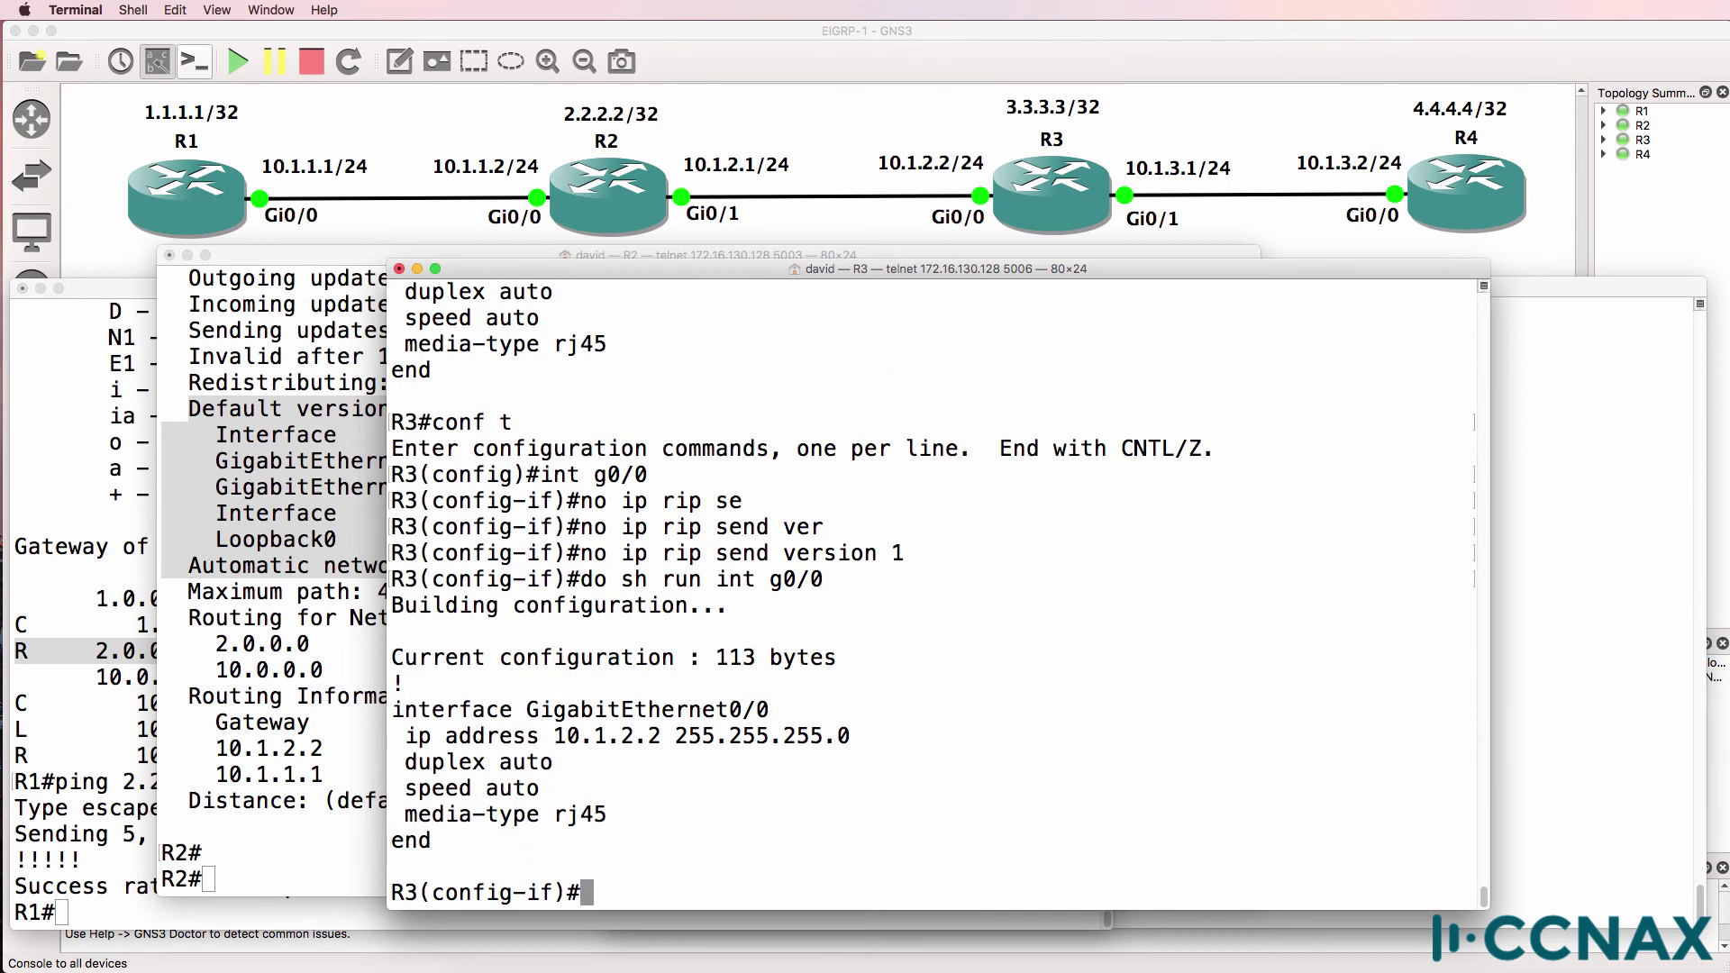
{"action": "type", "text": "end"}
{"action": "key", "text": "Return"}
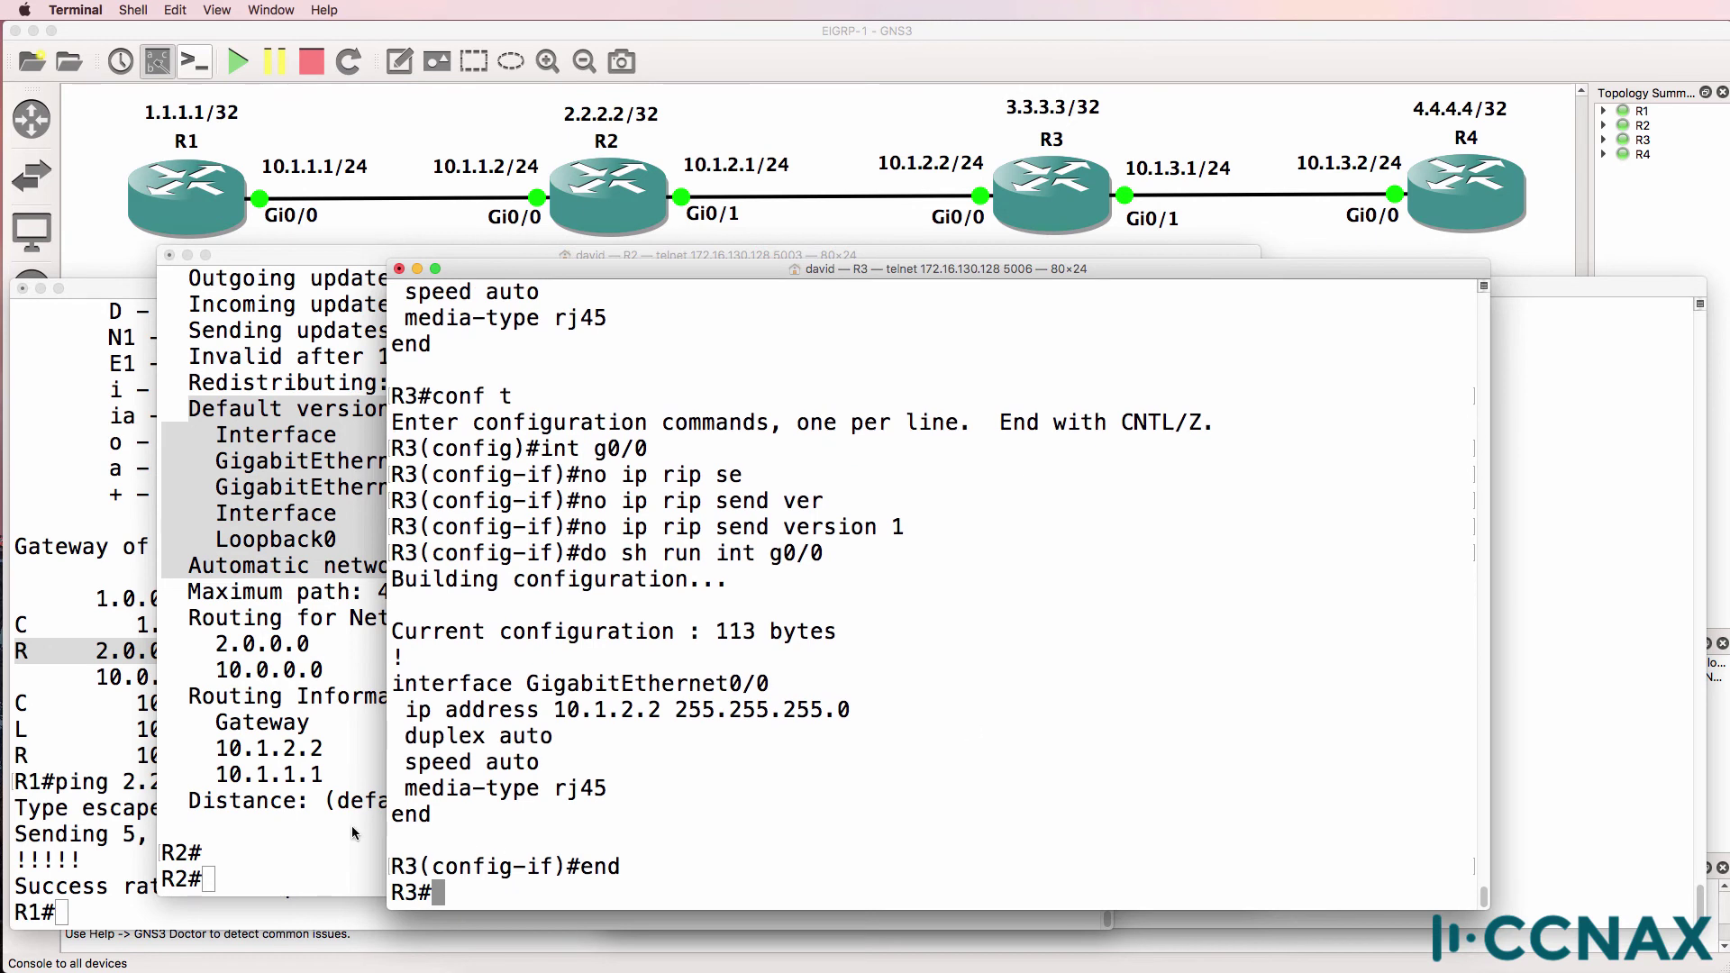
- Check R2's routing table, then enable debug ip rip to see v2 updates carrying 4.0.0.0/8 from 10.1.2.2
{"action": "left_click", "coordinate": [353, 834]}
{"action": "type", "text": "sh ip route"}
{"action": "key", "text": "Return"}
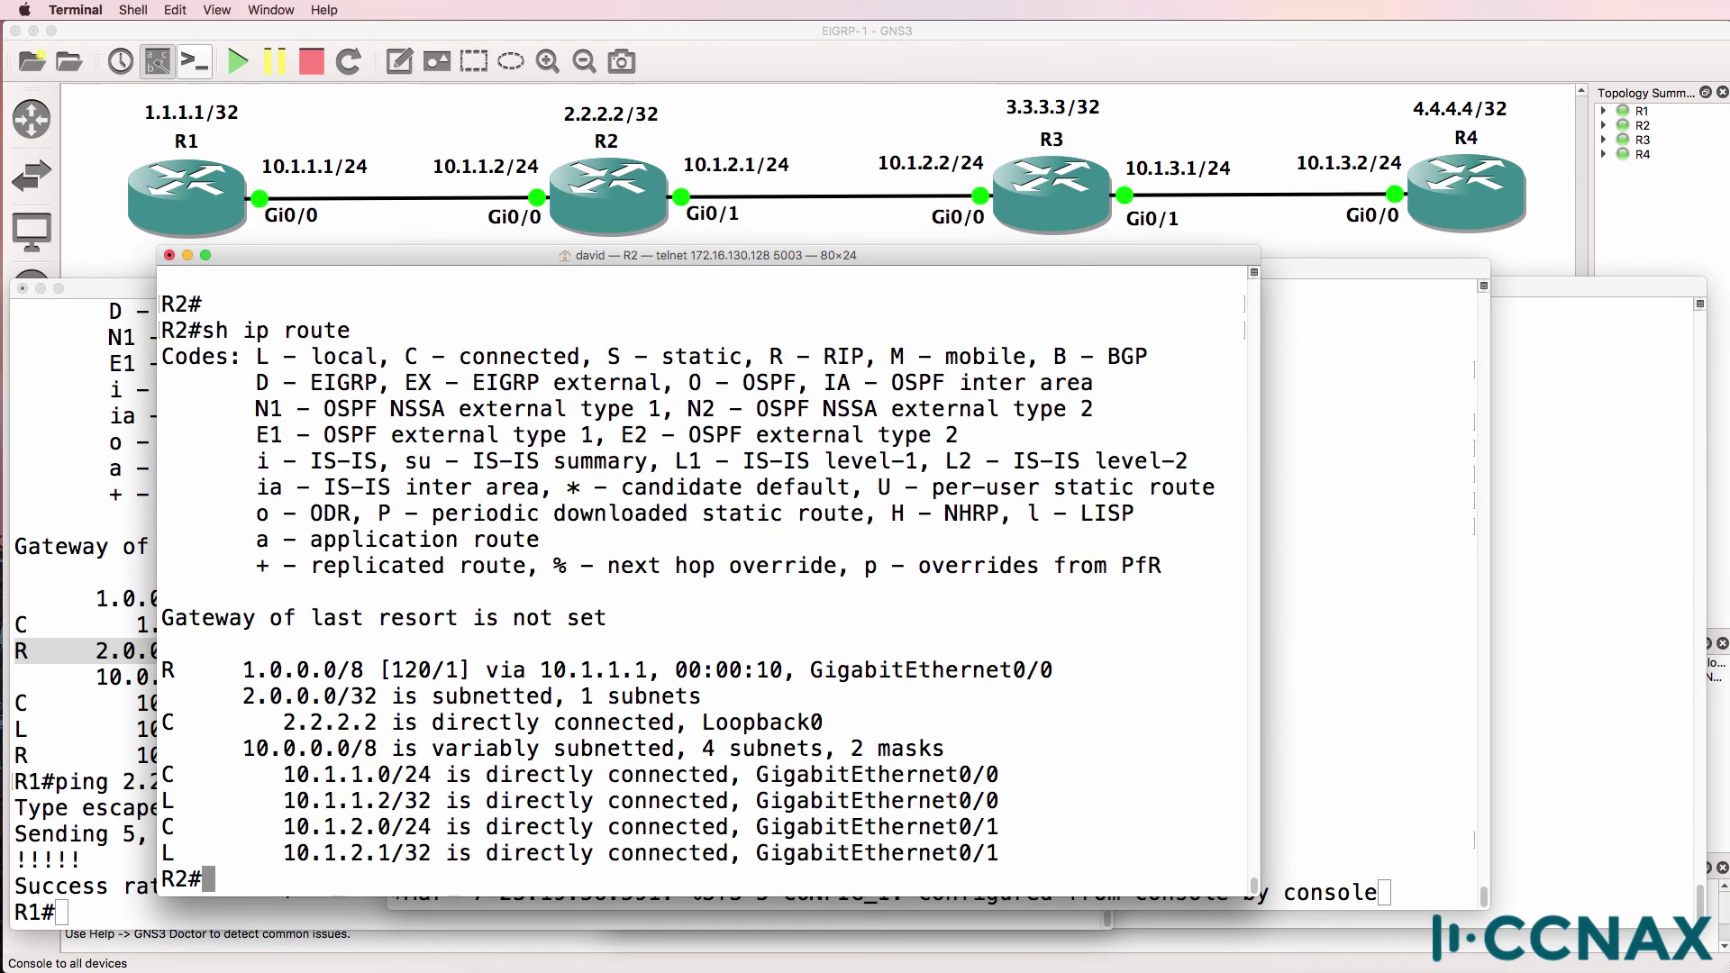
{"action": "key", "text": "Up"}
{"action": "key", "text": "Return"}
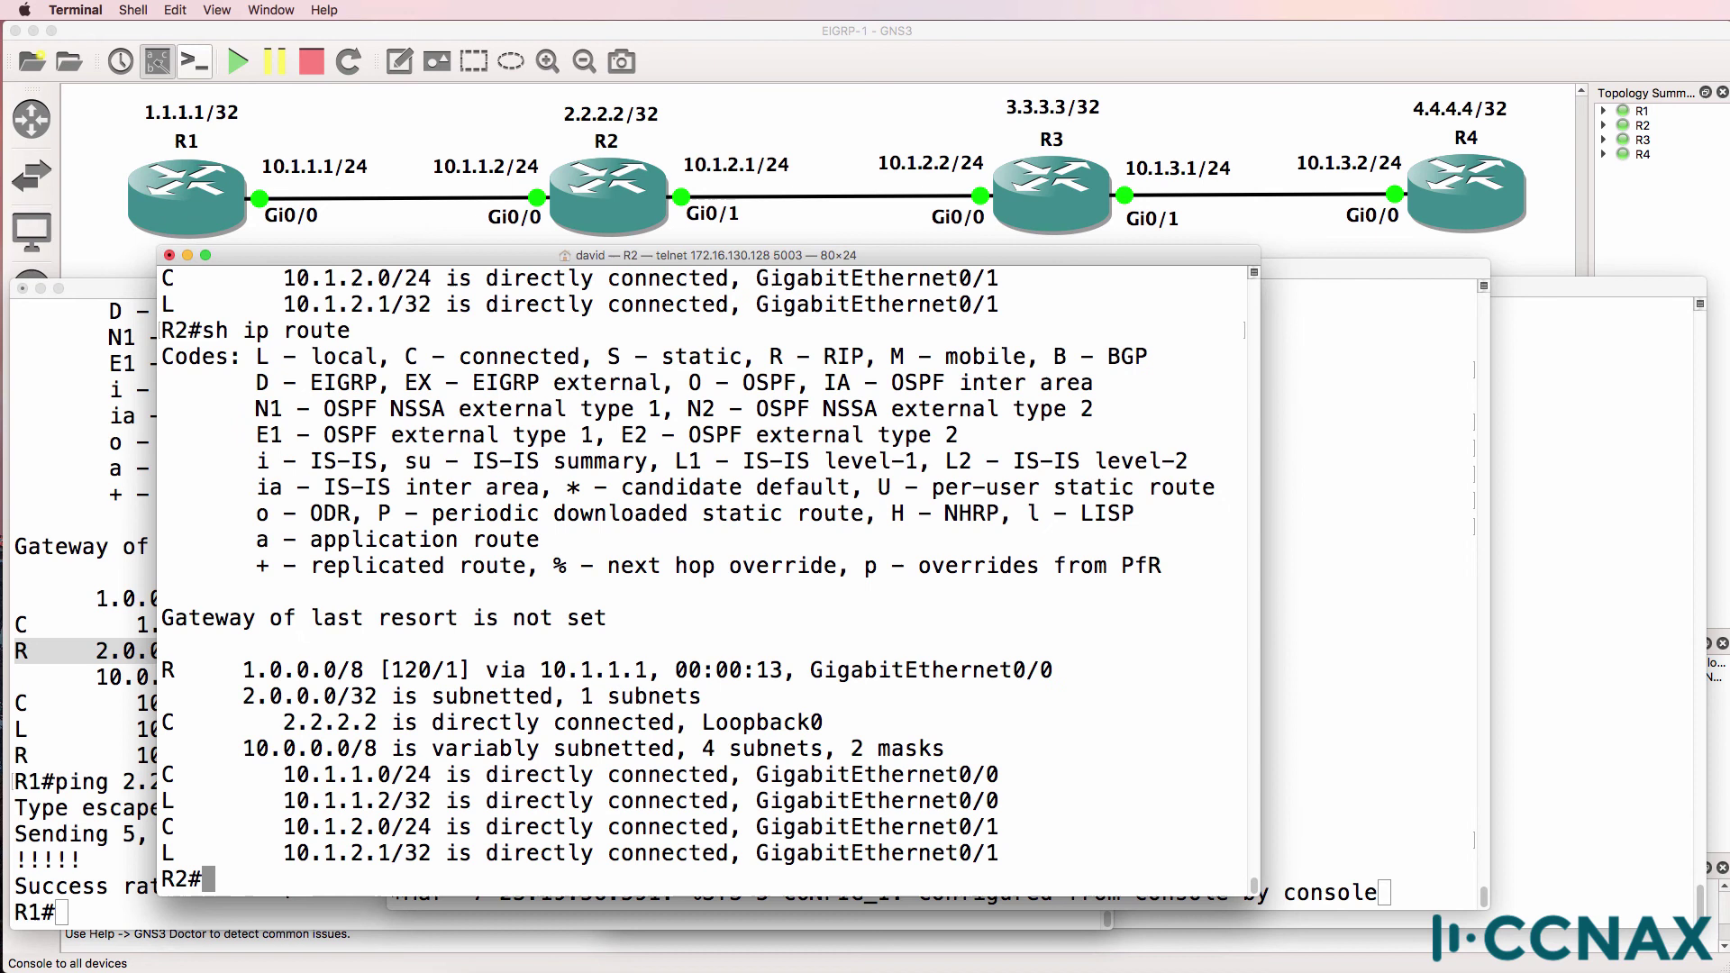
{"action": "type", "text": "debug ip "}
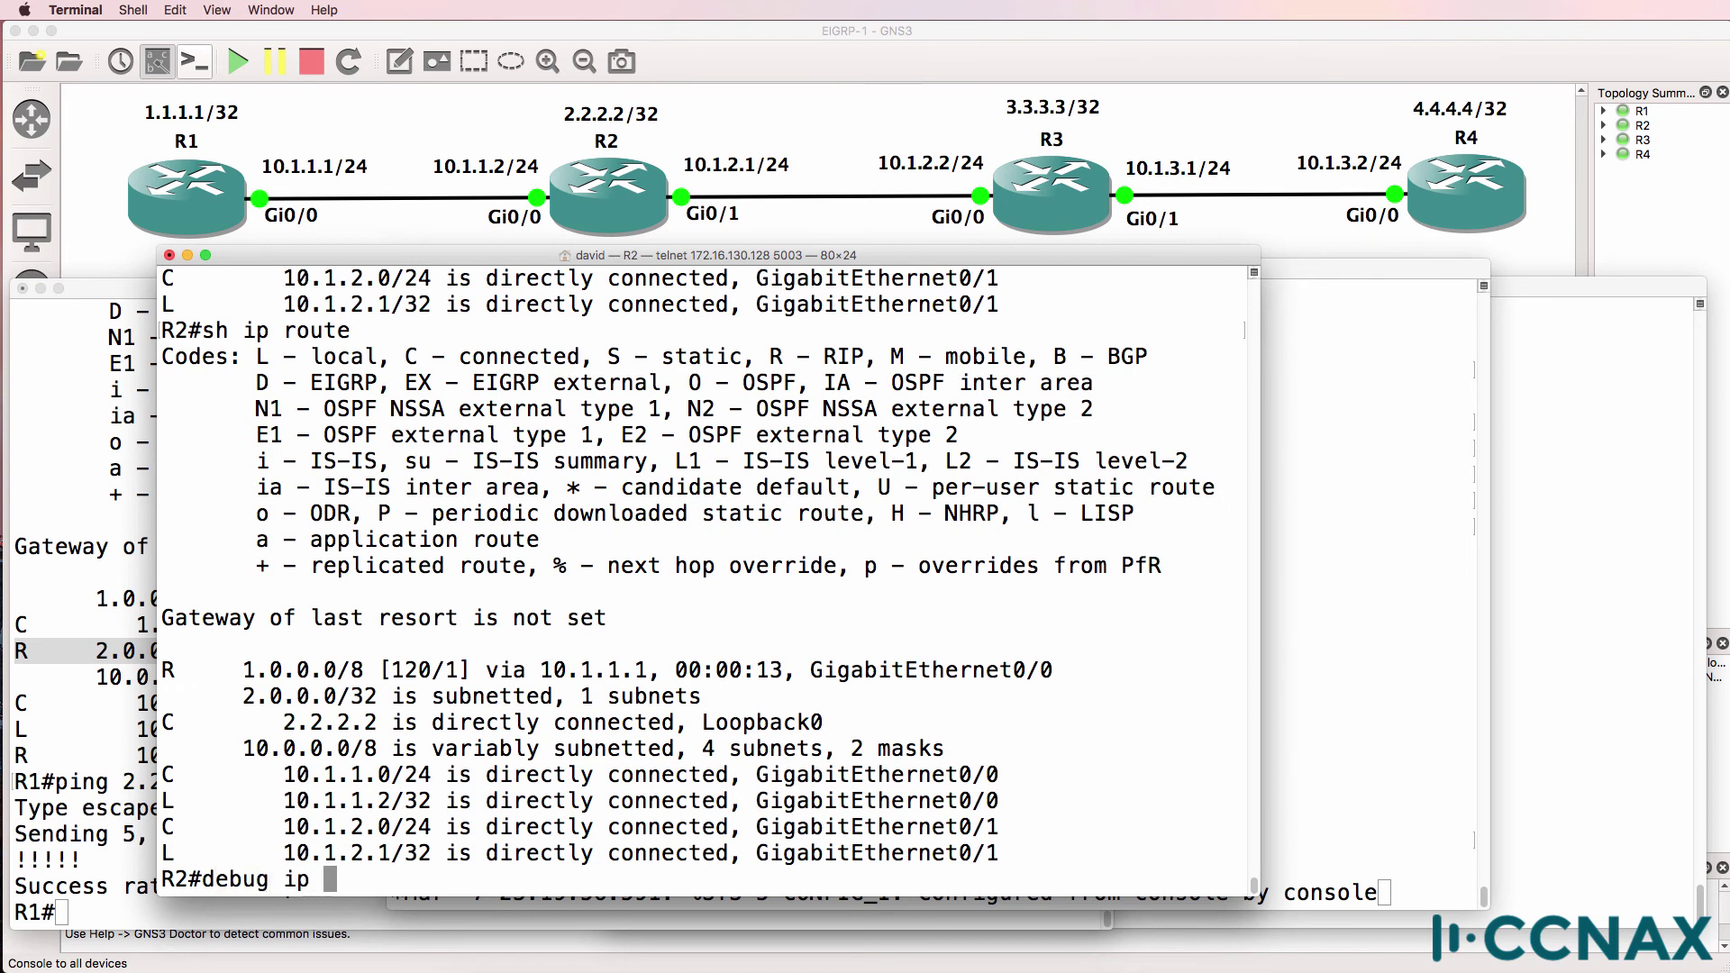
{"action": "type", "text": "rip"}
{"action": "key", "text": "Return"}
{"action": "type", "text": "ship rou"}
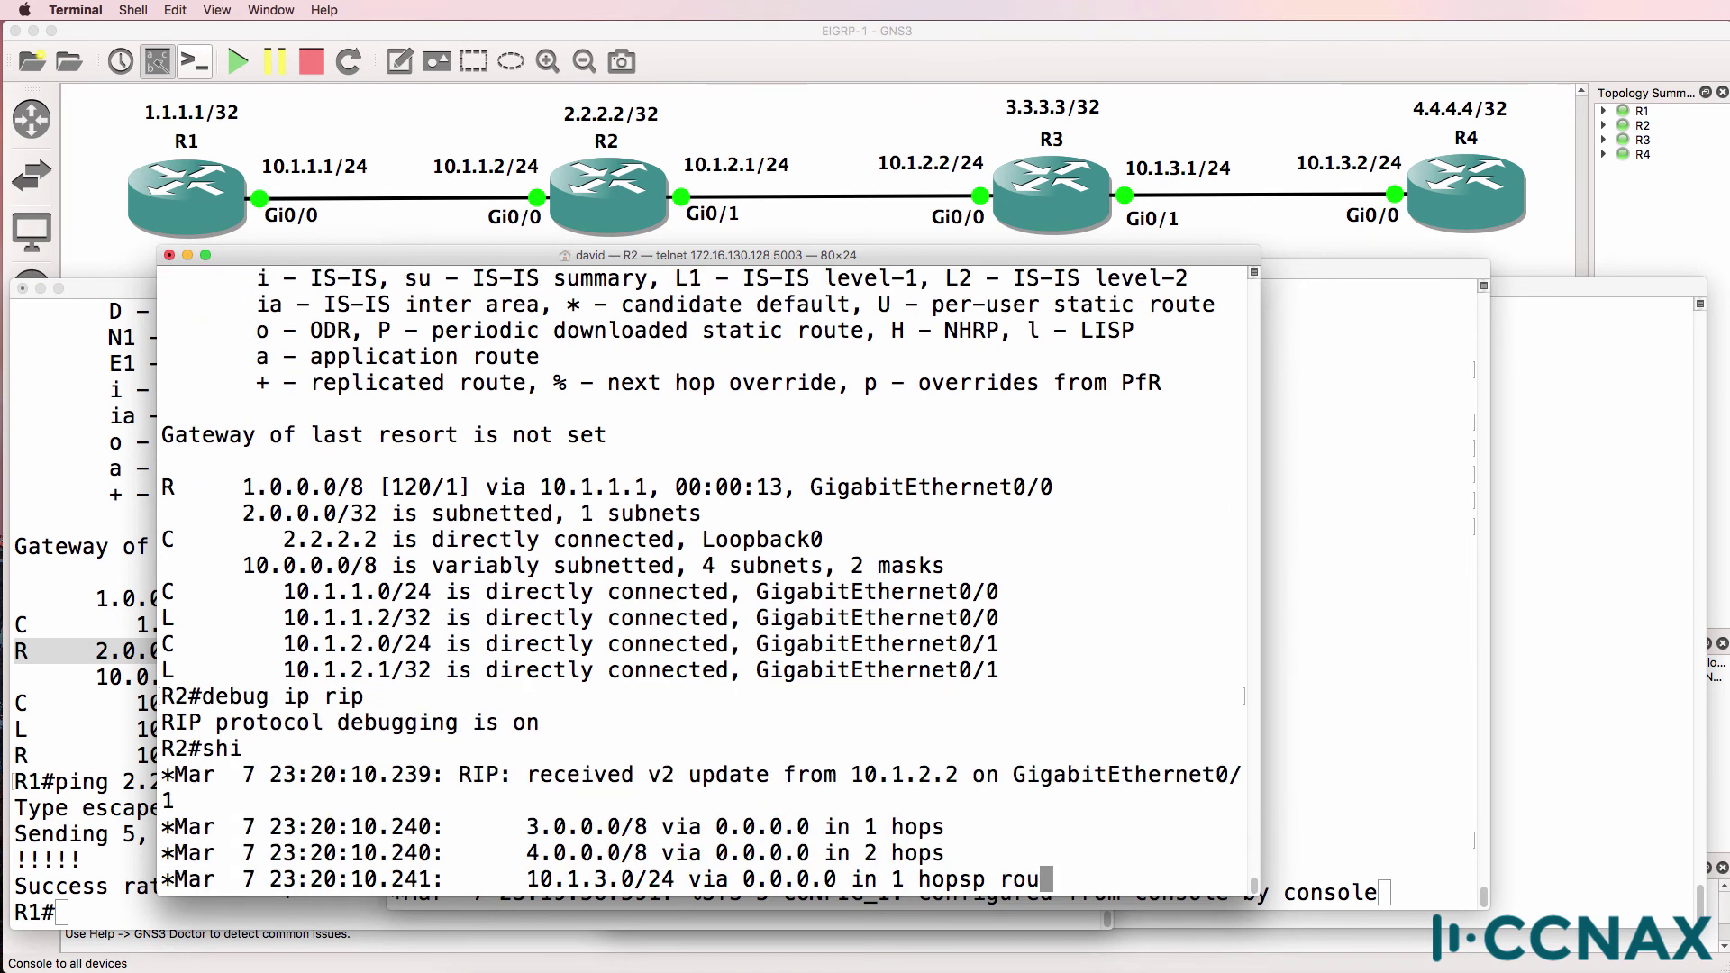
{"action": "key", "text": "BackSpace"}
{"action": "key", "text": "BackSpace"}
{"action": "key", "text": "BackSpace"}
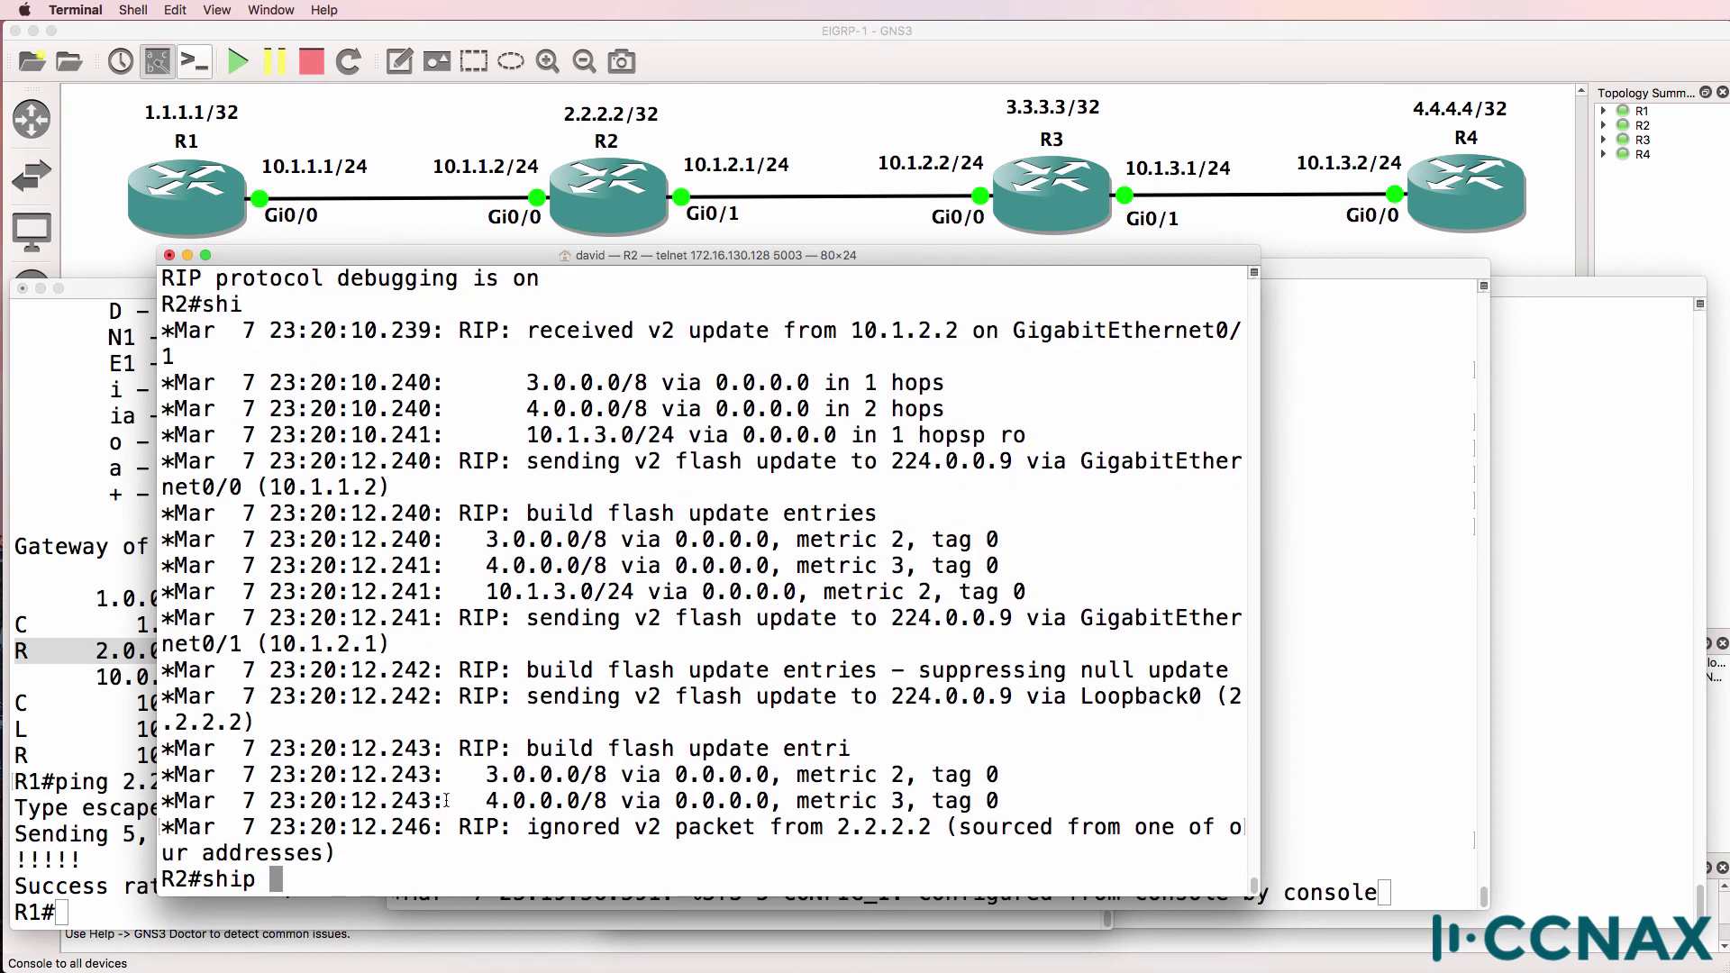
{"action": "left_click_drag", "start_coordinate": [445, 805], "coordinate": [1198, 796]}
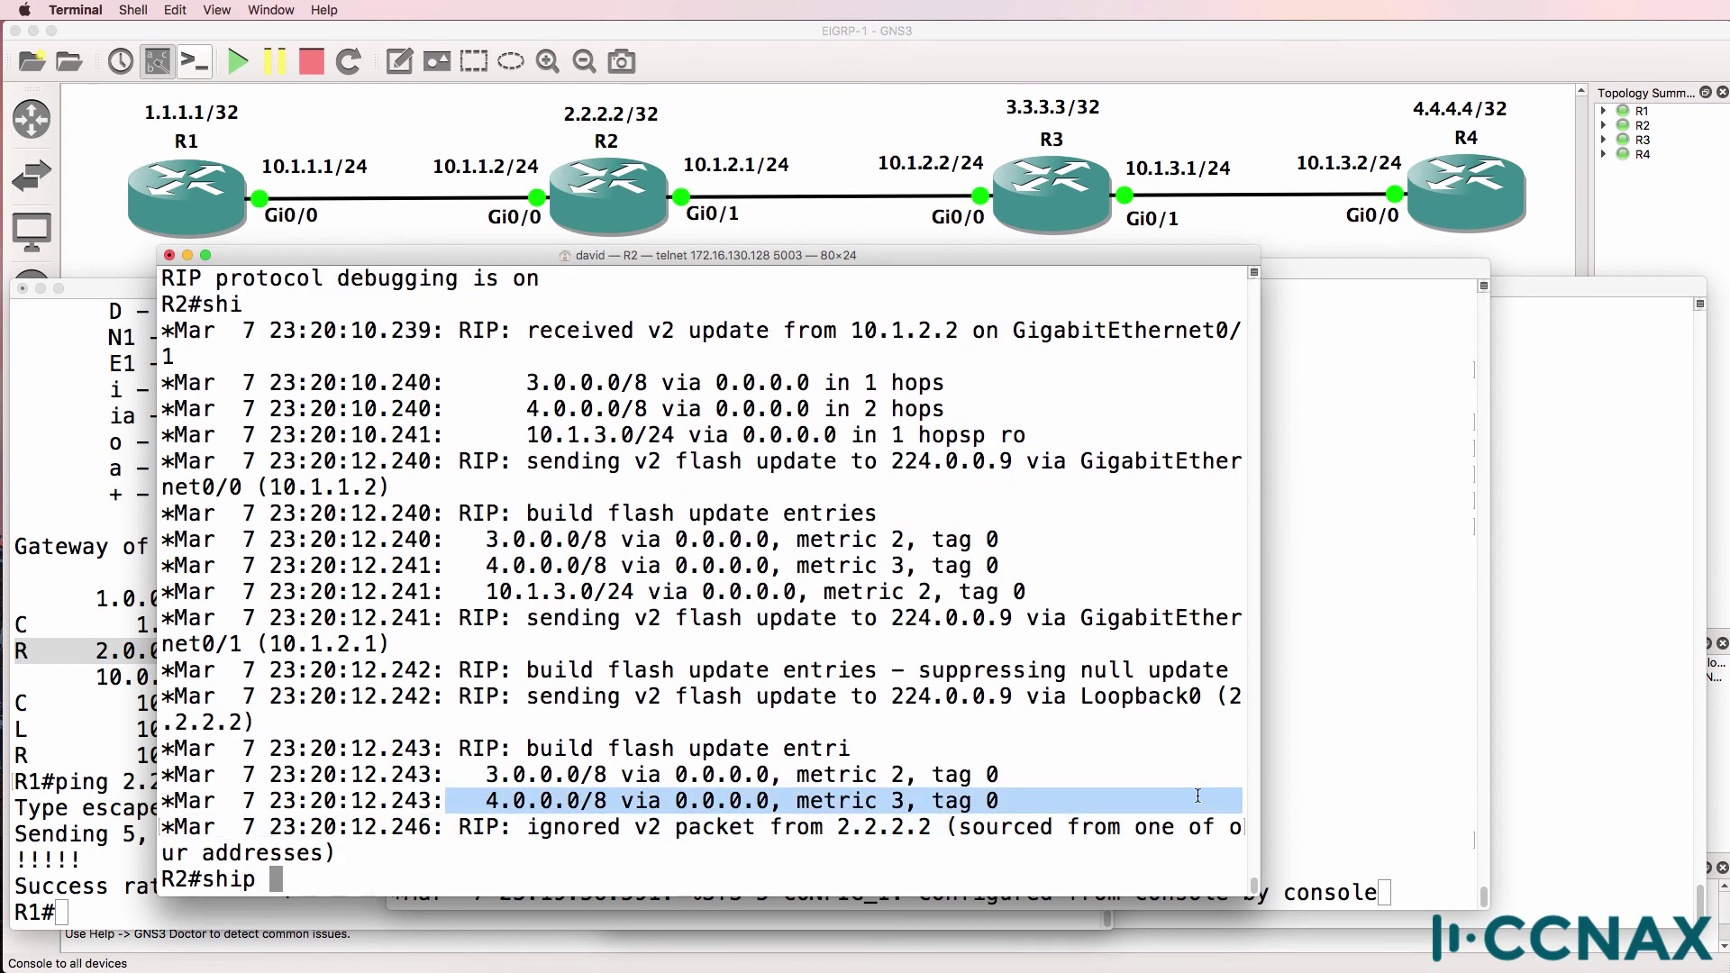
- Show R3's routing table, which now lists 10.1.1.0/24, then go back to R2's console
{"action": "left_click", "coordinate": [1287, 411]}
{"action": "type", "text": "sh ip route"}
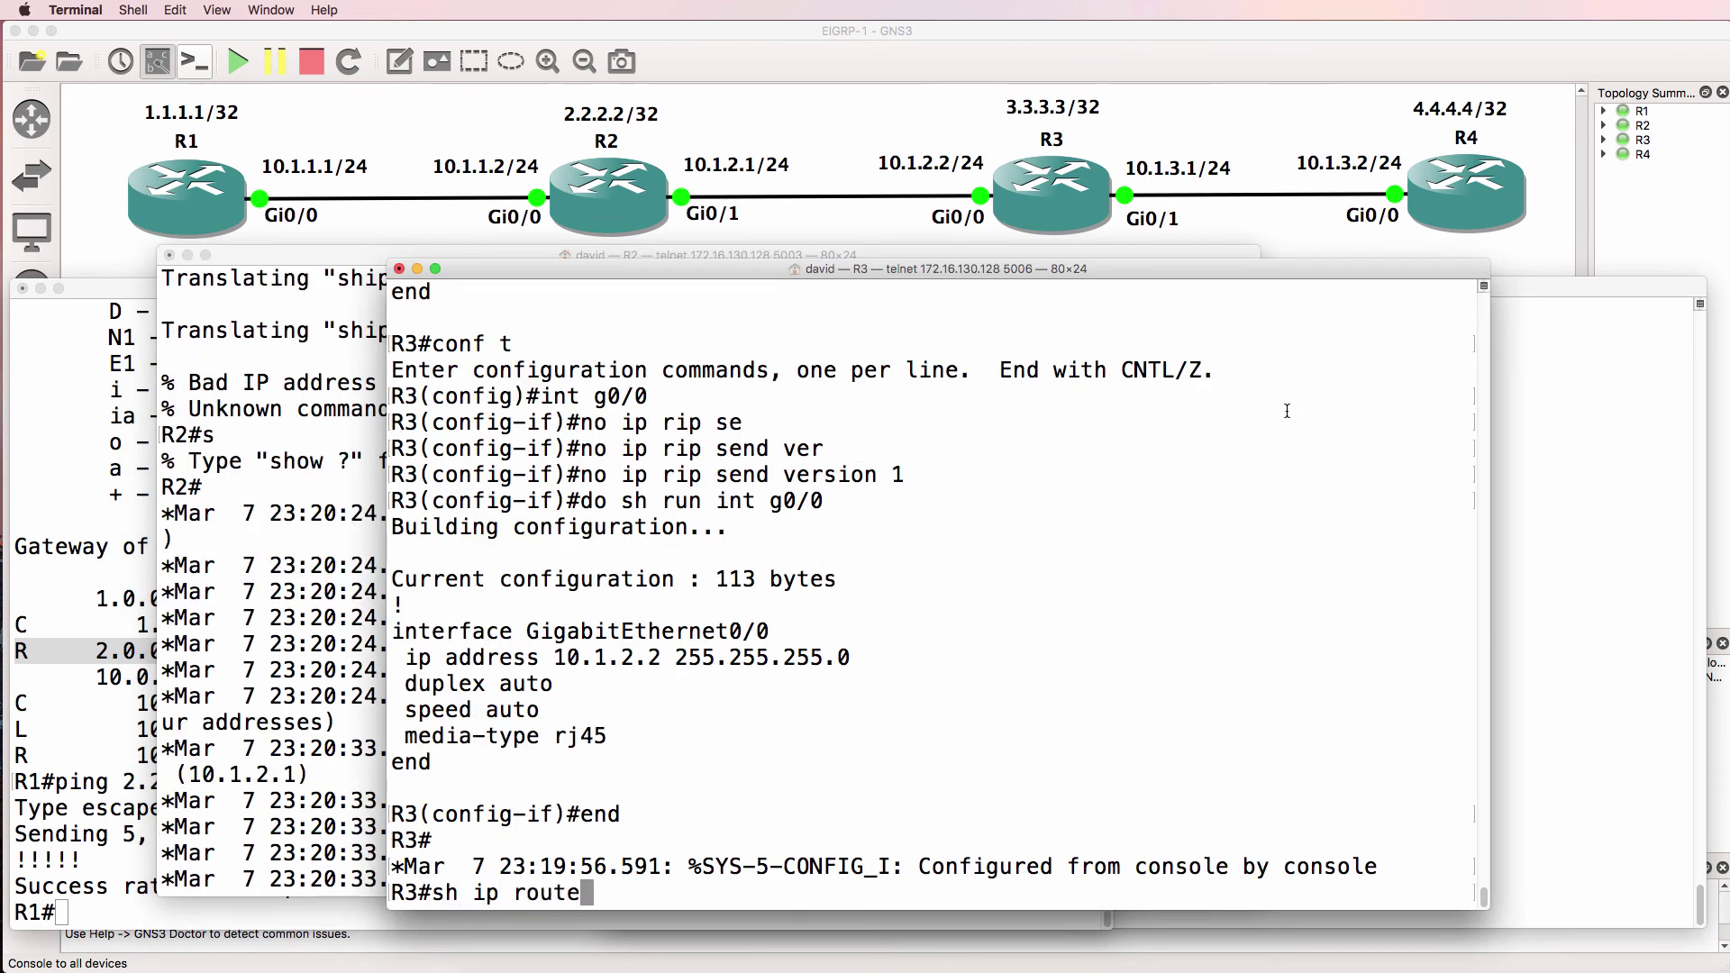
{"action": "key", "text": "Return"}
{"action": "key", "text": "space"}
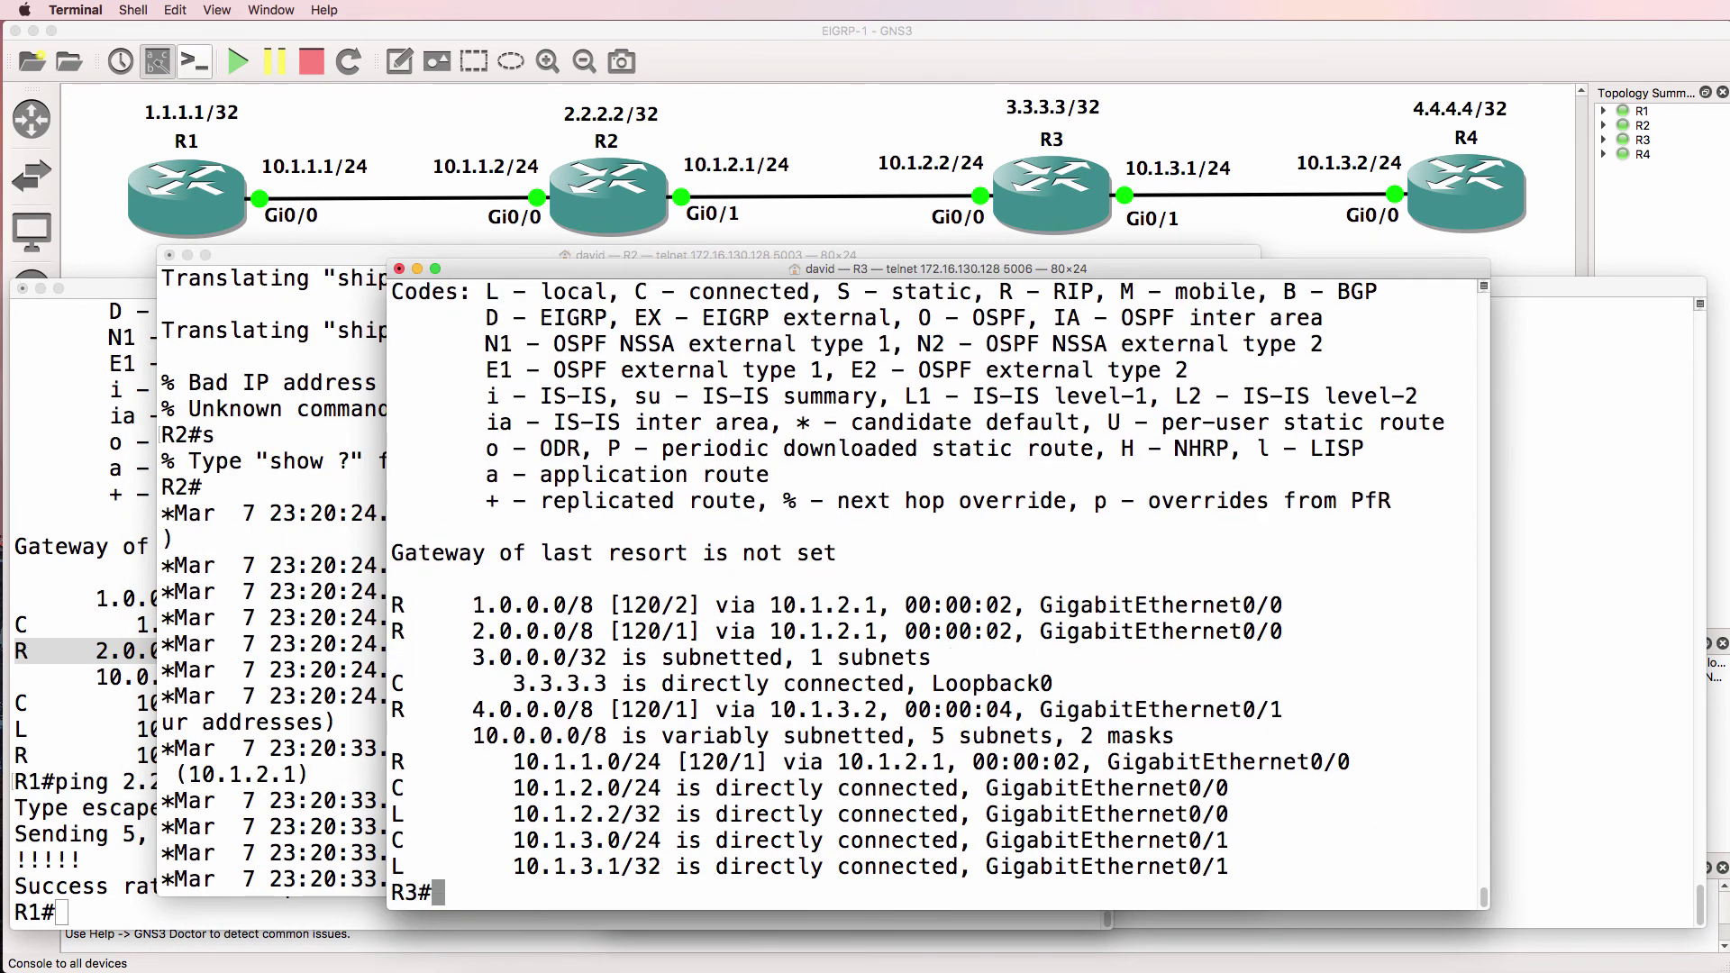
{"action": "left_click_drag", "start_coordinate": [405, 581], "coordinate": [1334, 874]}
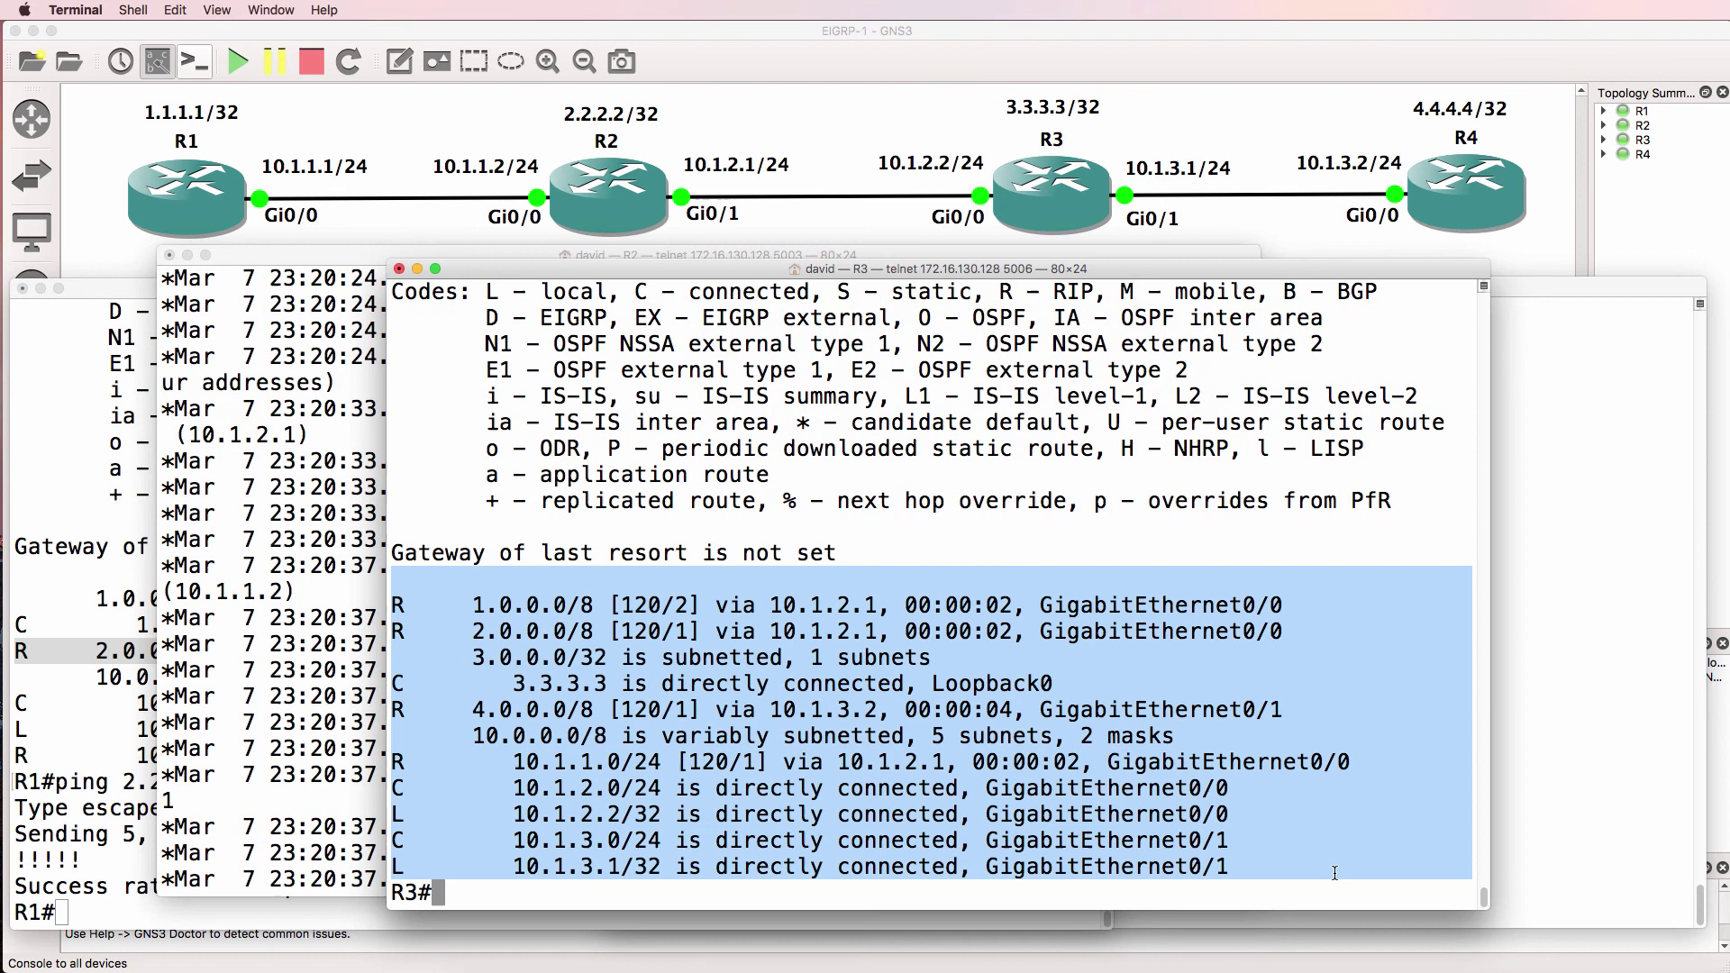
{"action": "left_click", "coordinate": [330, 748]}
- Confirm R2's routing table now has 3.0.0.0/8 and 4.0.0.0/8 via 10.1.2.2
{"action": "type", "text": "sh ip "}
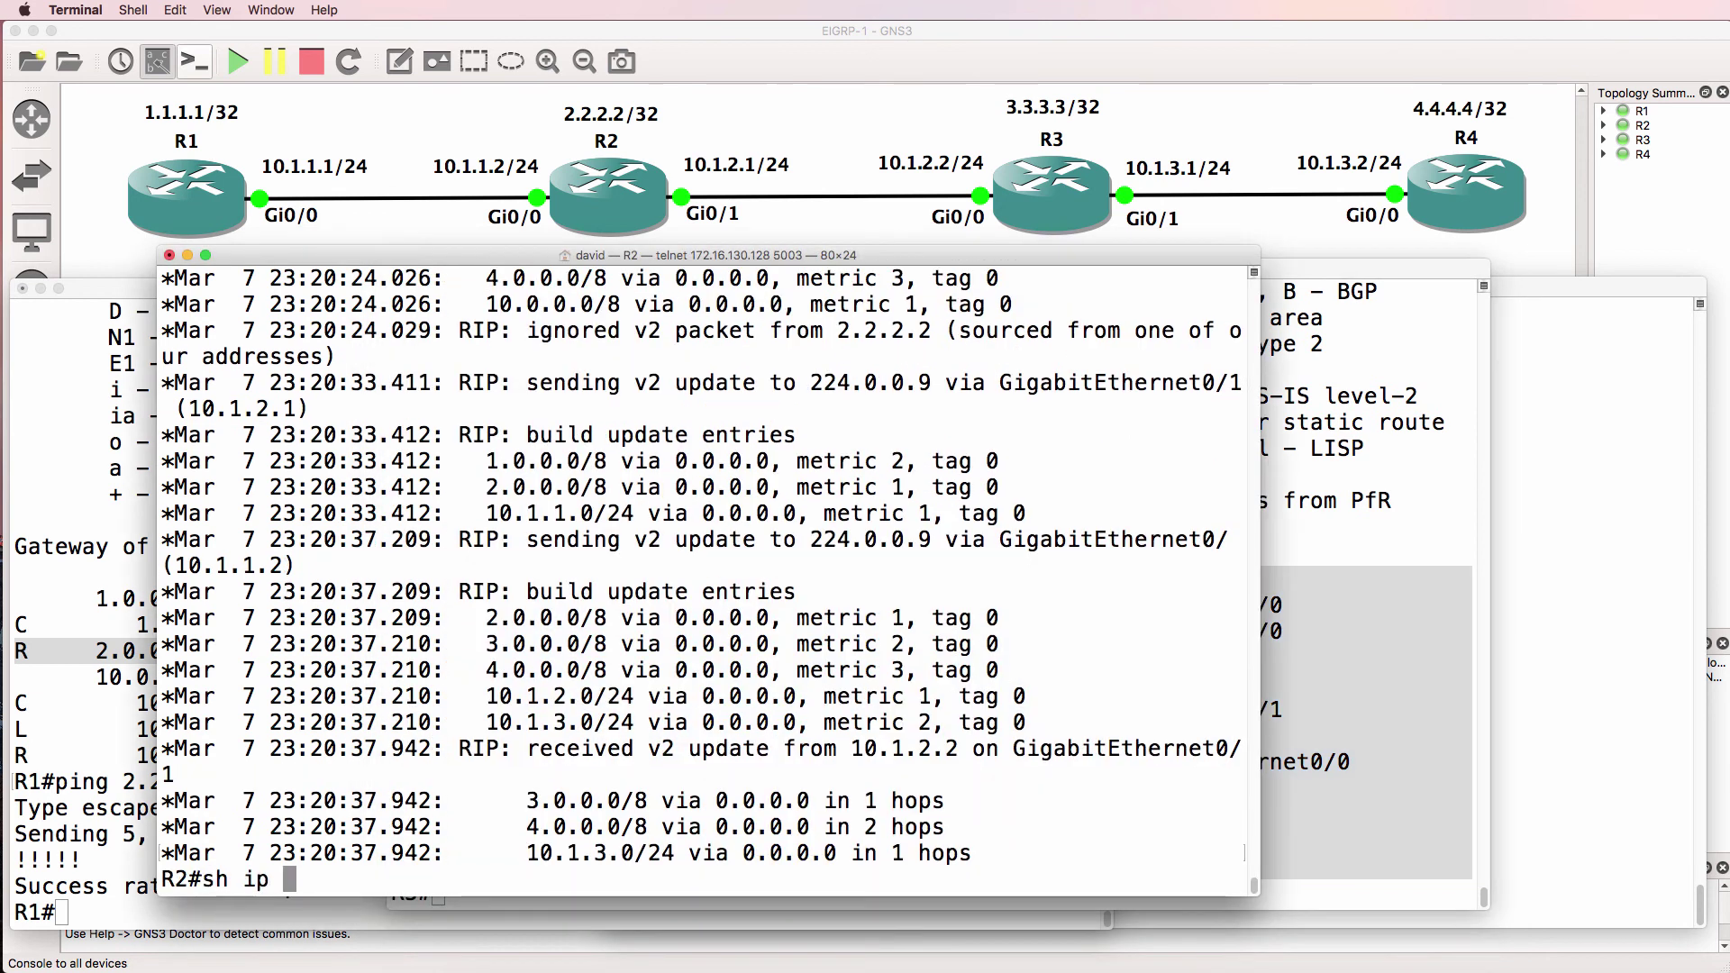
{"action": "type", "text": "route"}
{"action": "key", "text": "Return"}
{"action": "key", "text": "space"}
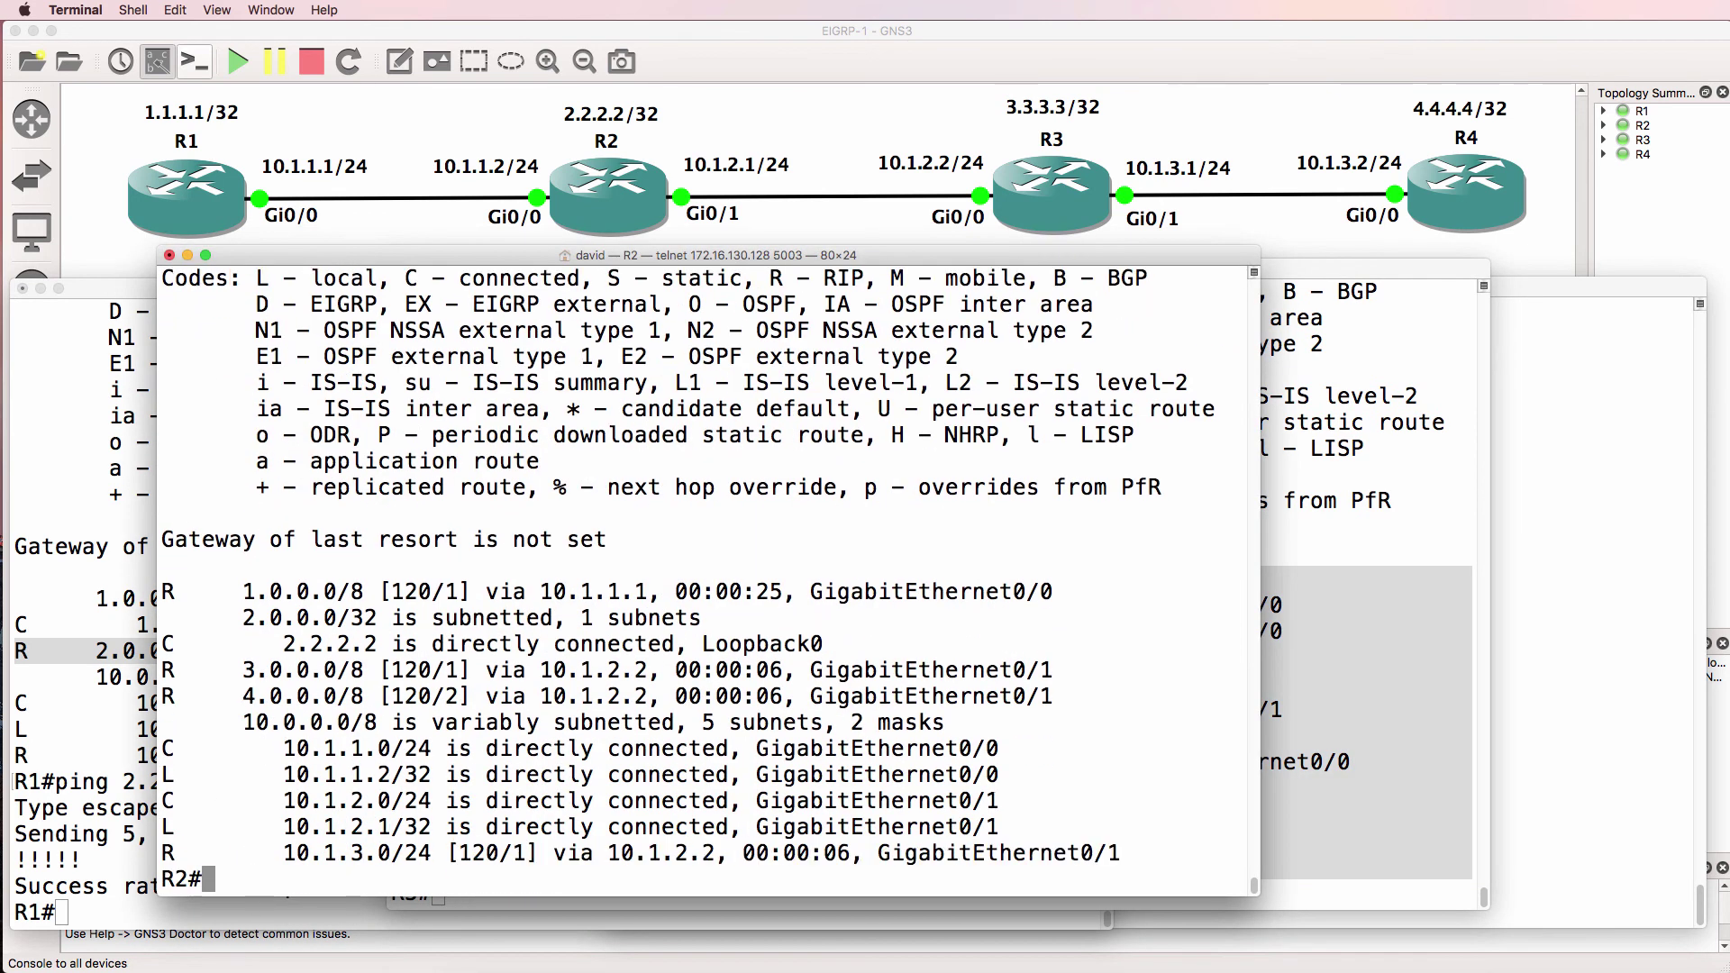
{"action": "left_click_drag", "start_coordinate": [160, 696], "coordinate": [1263, 694]}
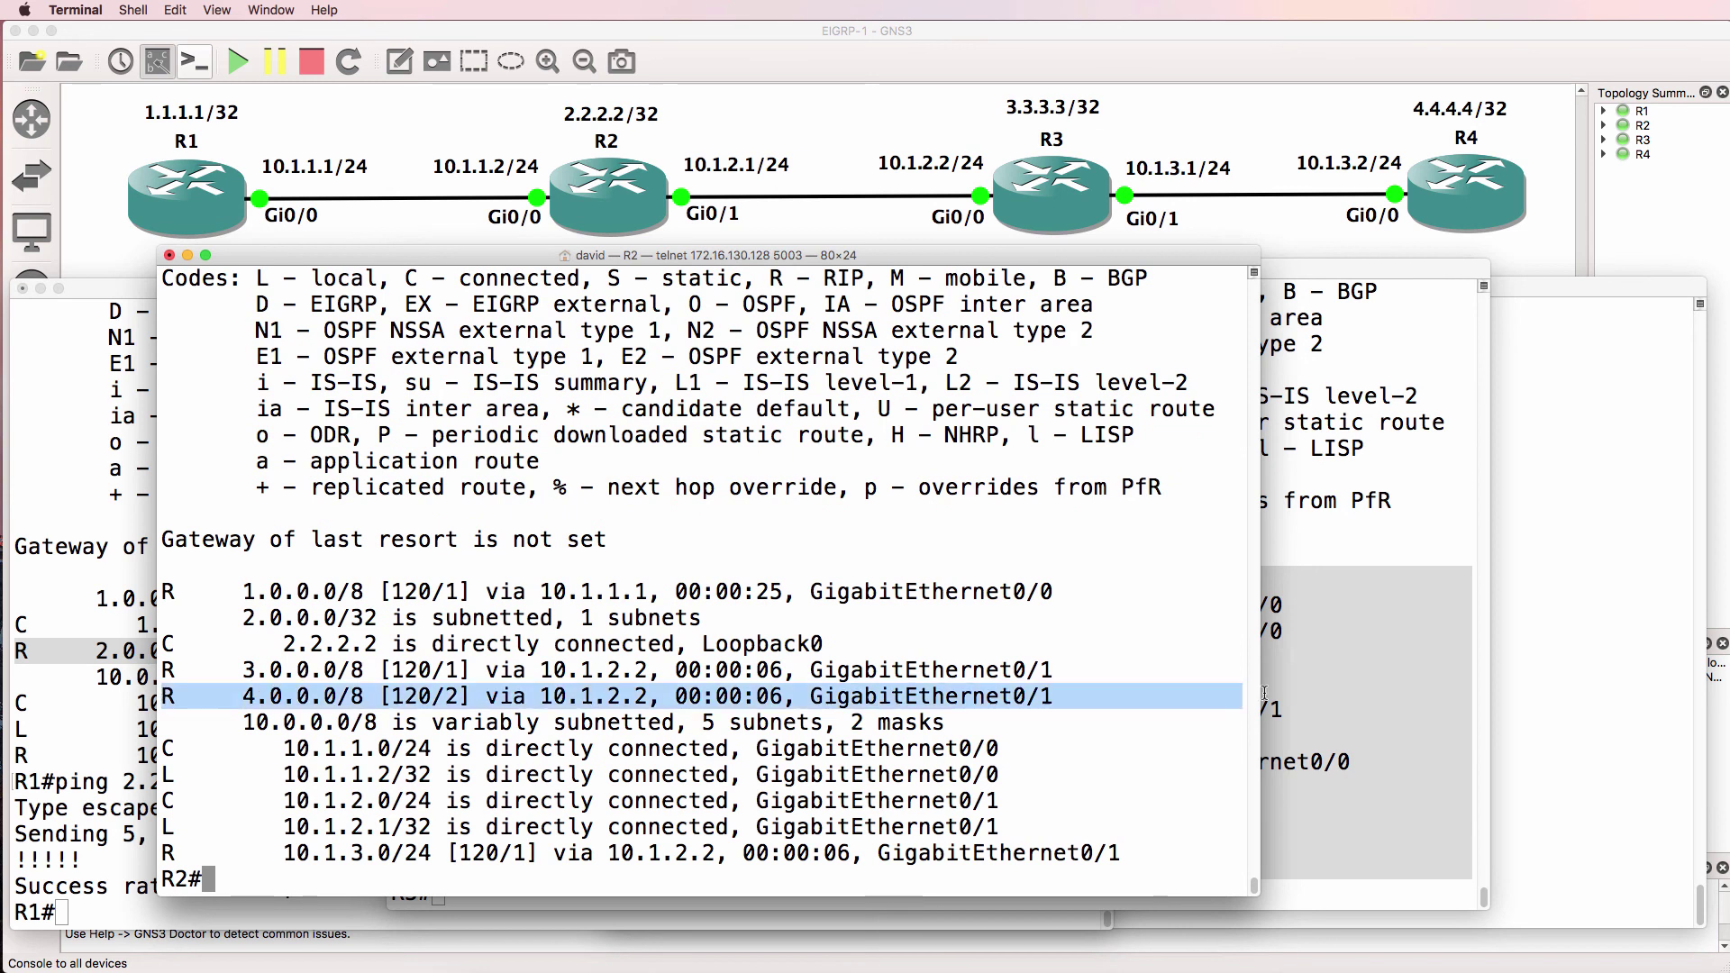
- Ping 4.4.4.4 from R2 and from R1, both succeeding 100 percent
{"action": "type", "text": "ping 4.4.4.4"}
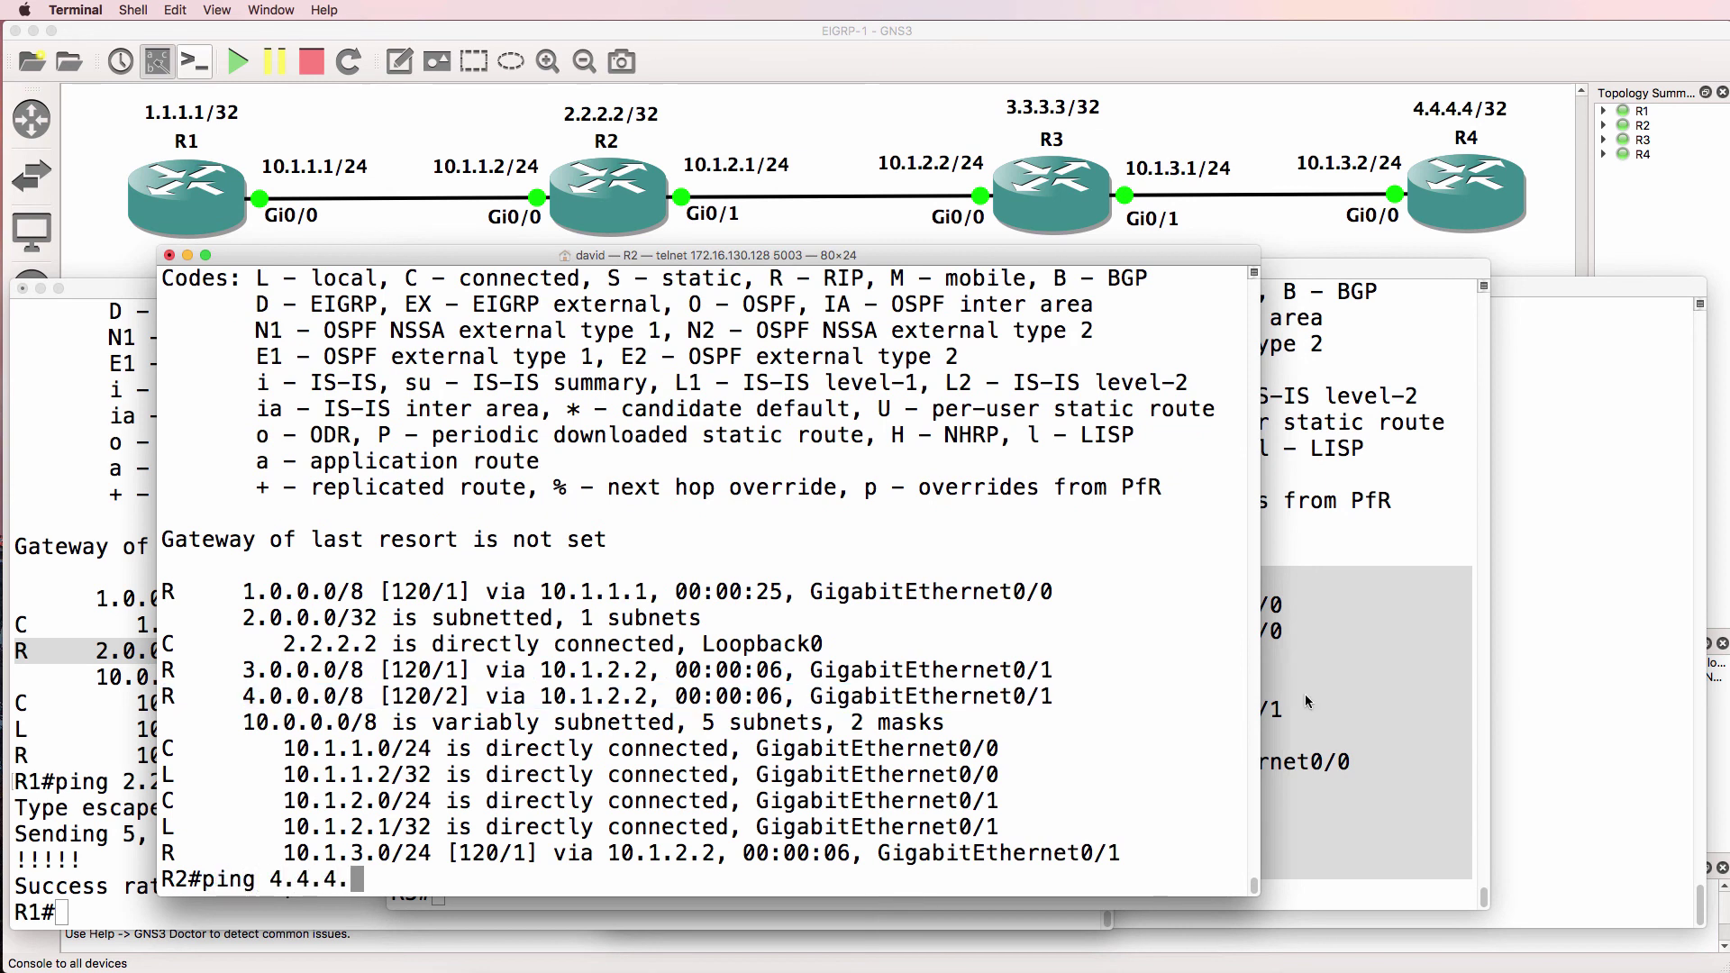
{"action": "key", "text": "Return"}
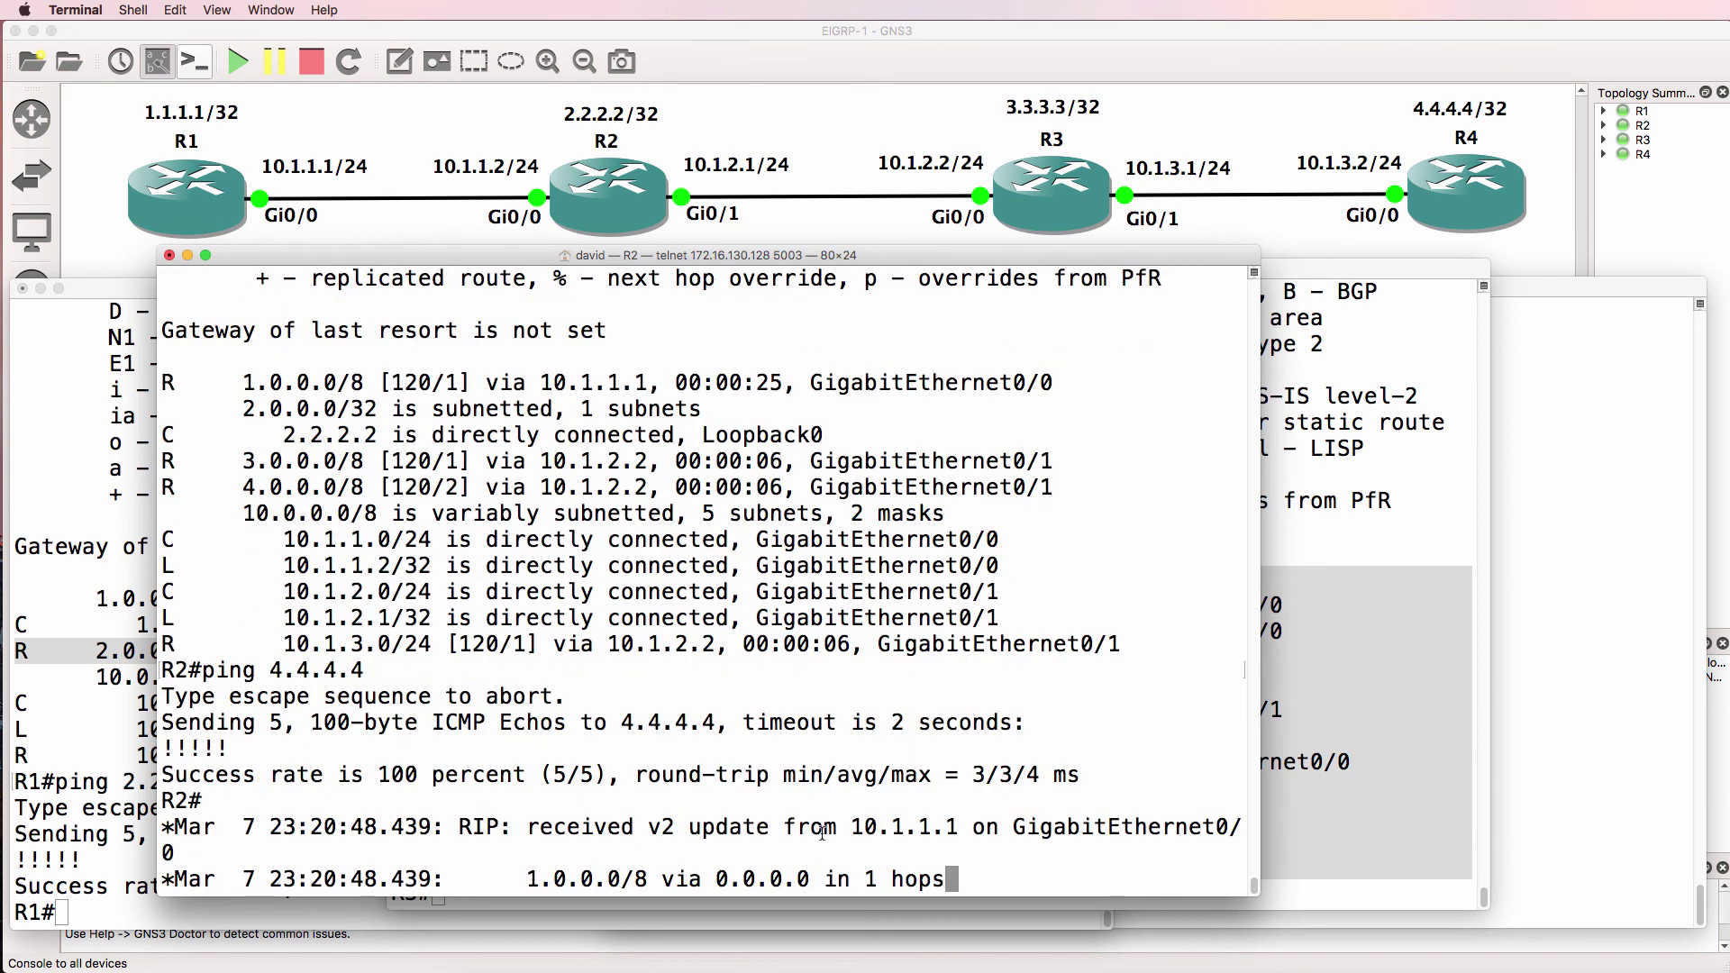
{"action": "left_click", "coordinate": [39, 800]}
{"action": "type", "text": "ping 4.4.4.4"}
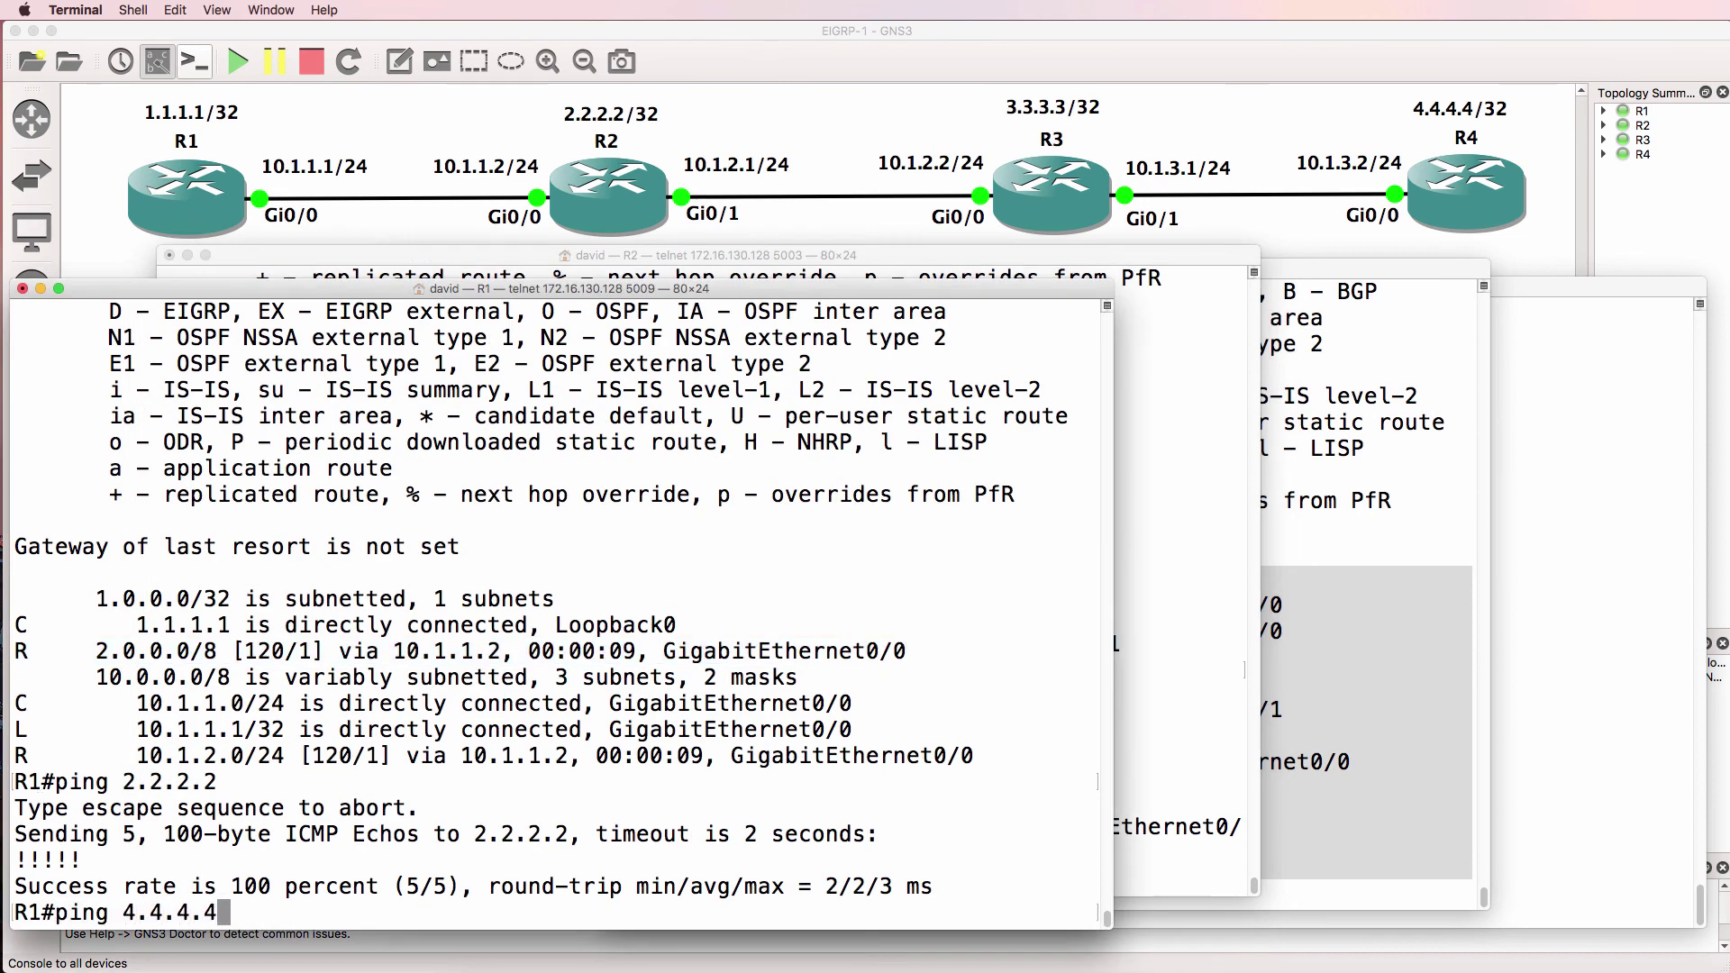
{"action": "key", "text": "Return"}
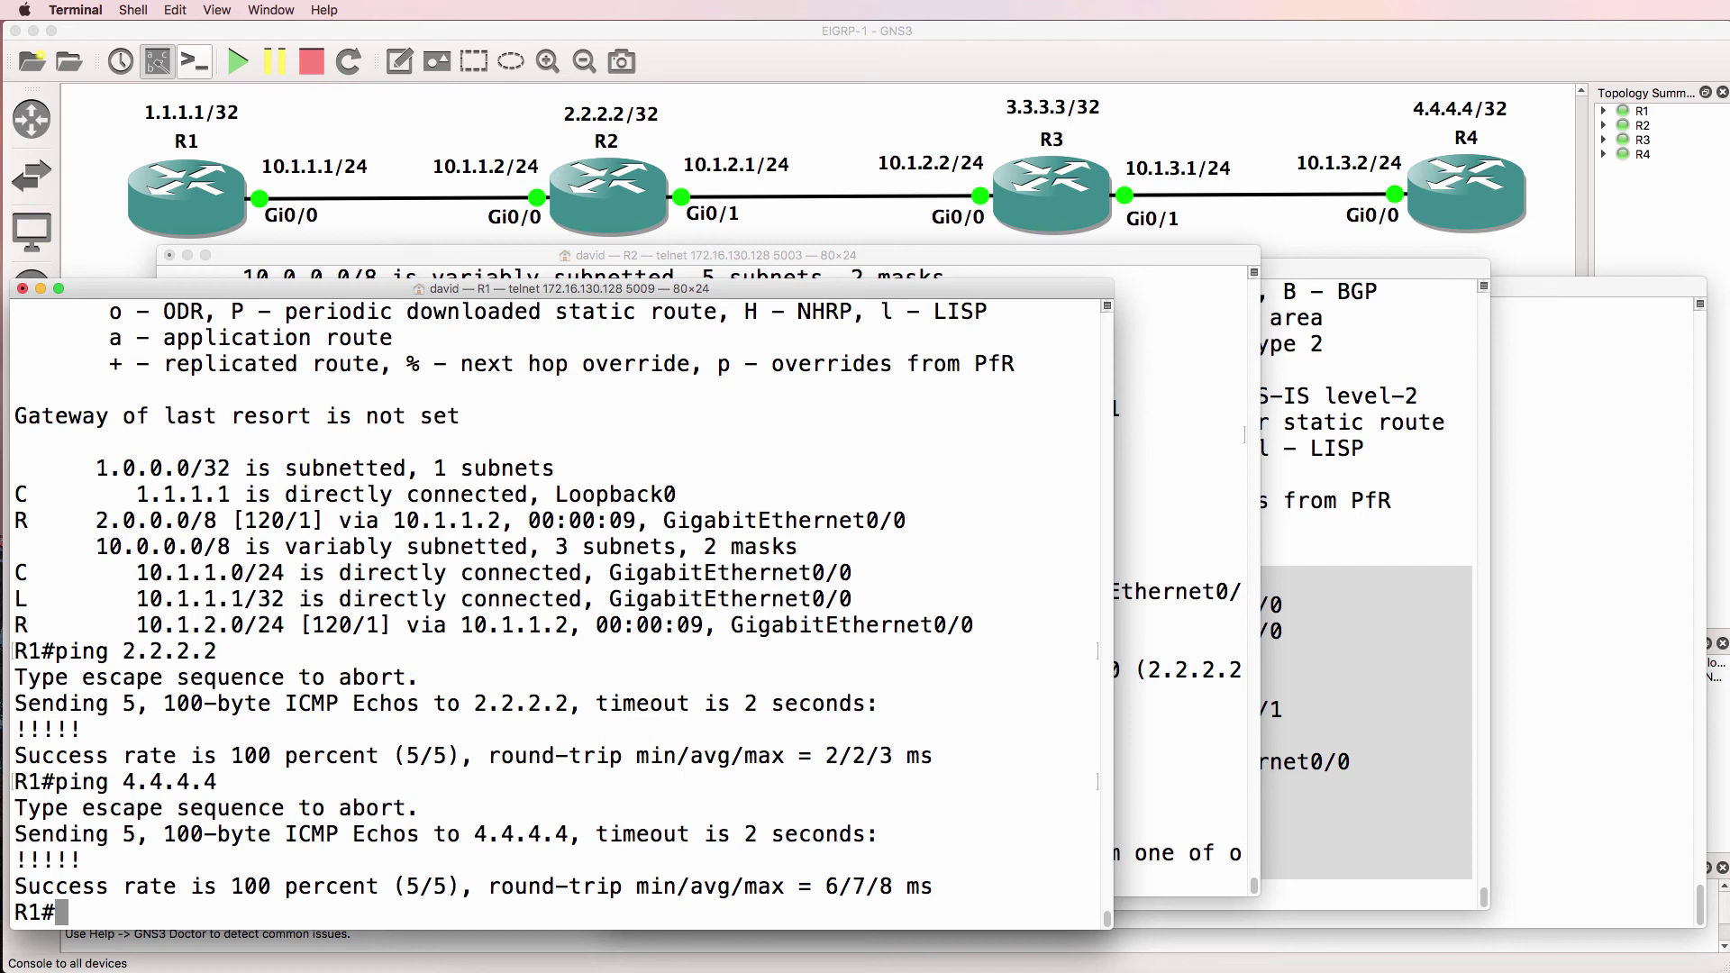
- Turn off all debugging on R2 with un all
{"action": "left_click", "coordinate": [1165, 525]}
{"action": "key", "text": "Return"}
{"action": "key", "text": "Return"}
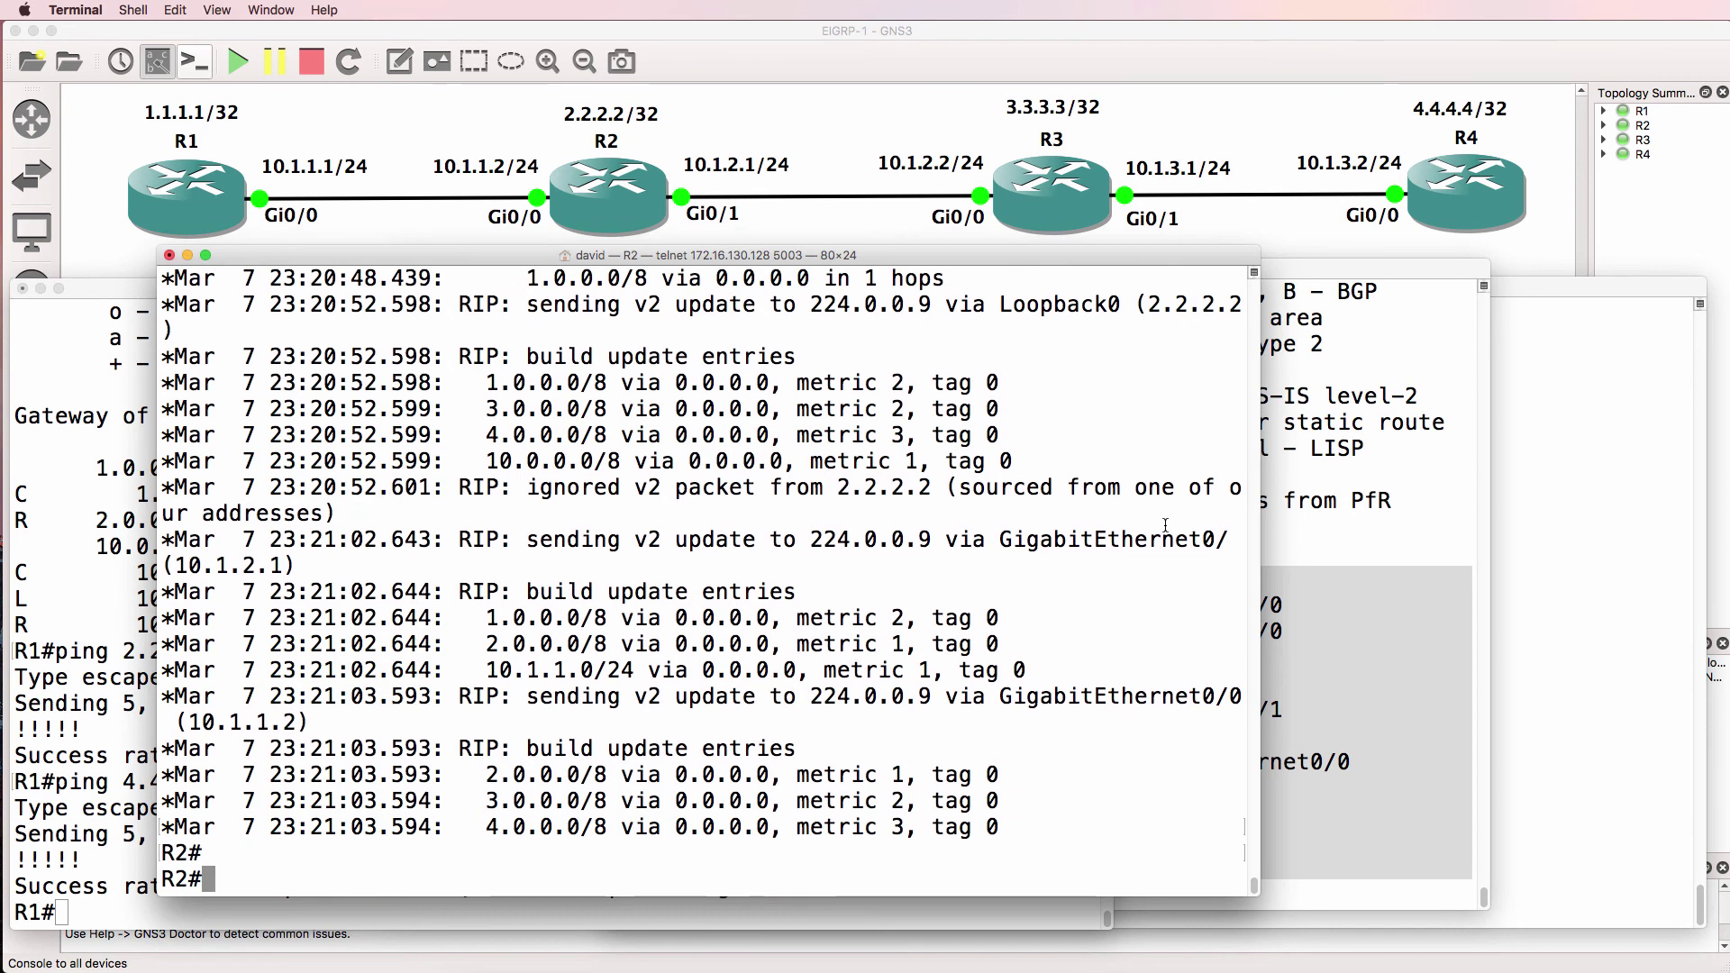
{"action": "type", "text": "un all"}
{"action": "key", "text": "Return"}
{"action": "type", "text": "sh"}
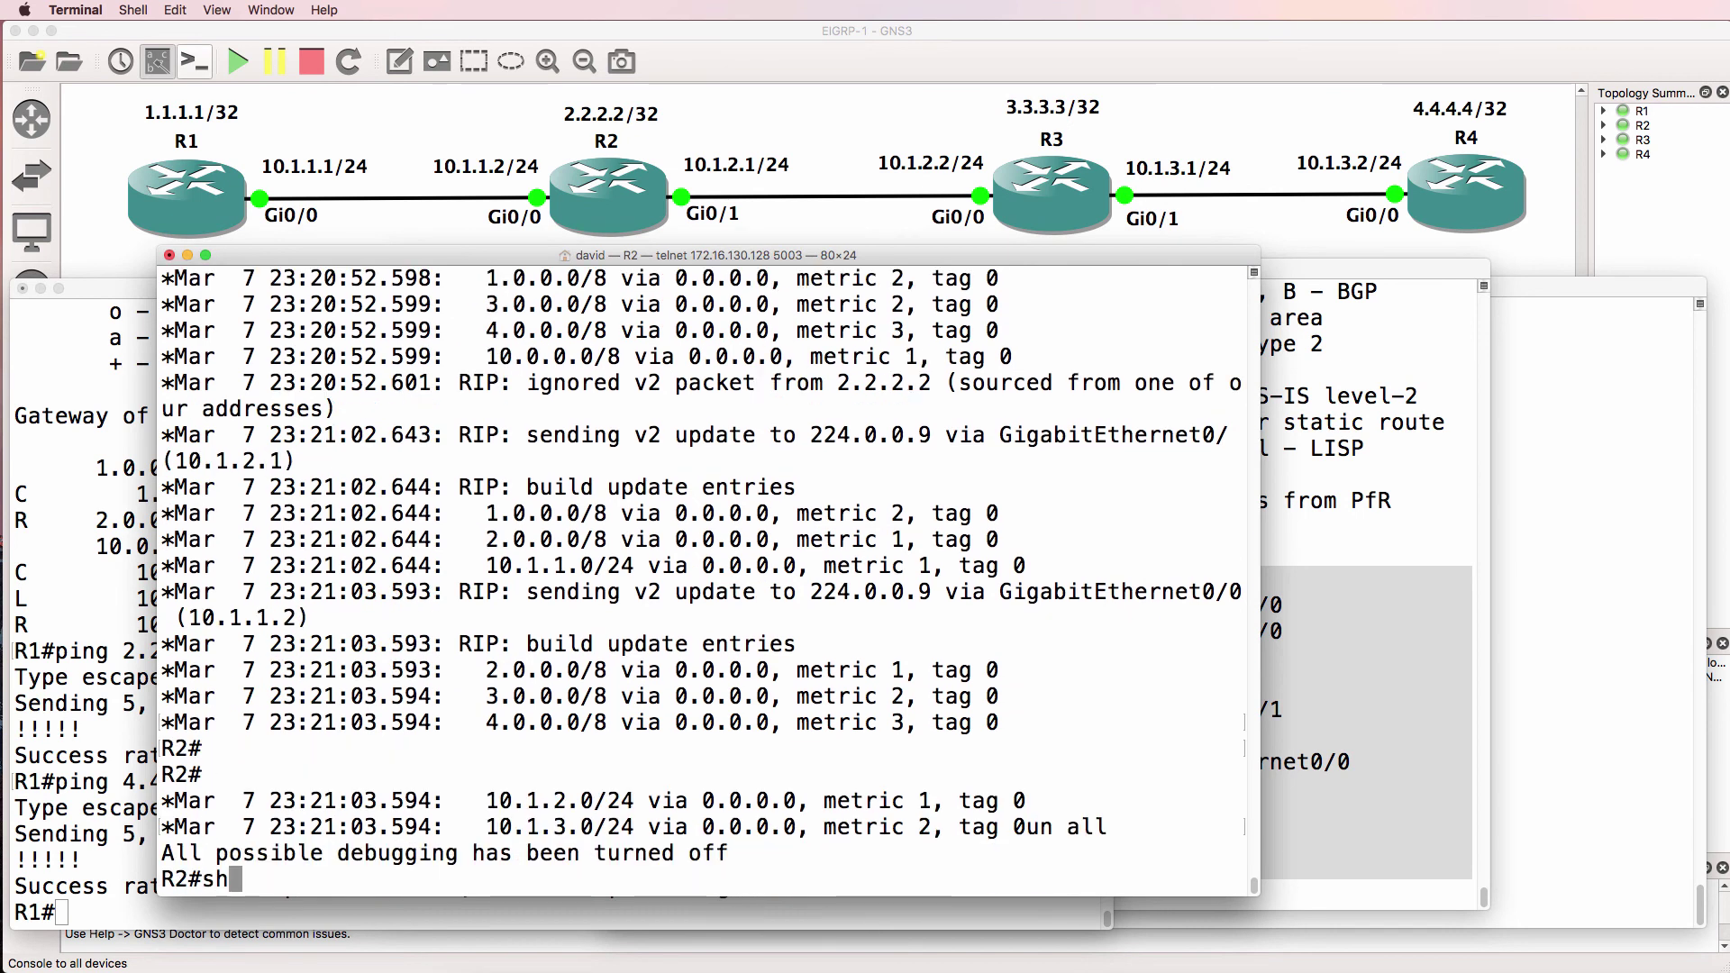
{"action": "type", "text": " ip por"}
{"action": "key", "text": "Tab"}
{"action": "key", "text": "Return"}
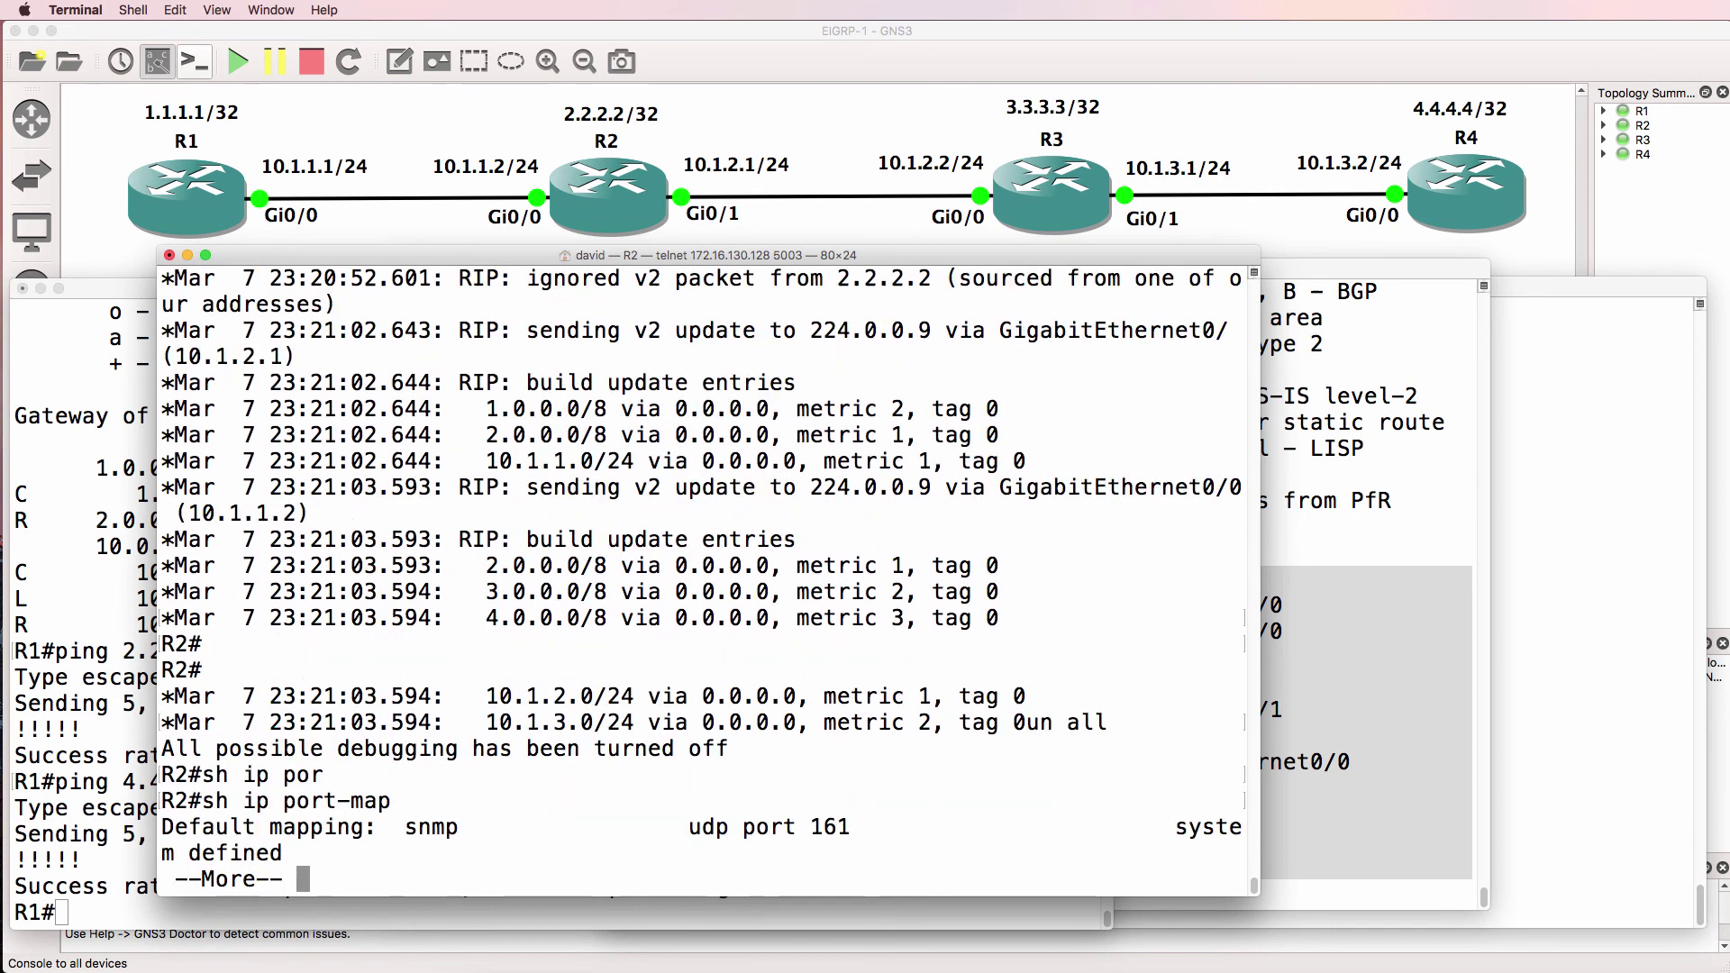
{"action": "key", "text": "space"}
- Show R2's ip protocols summary and its per-interface RIP version 2 send/receive rows
{"action": "type", "text": "sh ip pri"}
{"action": "key", "text": "Tab"}
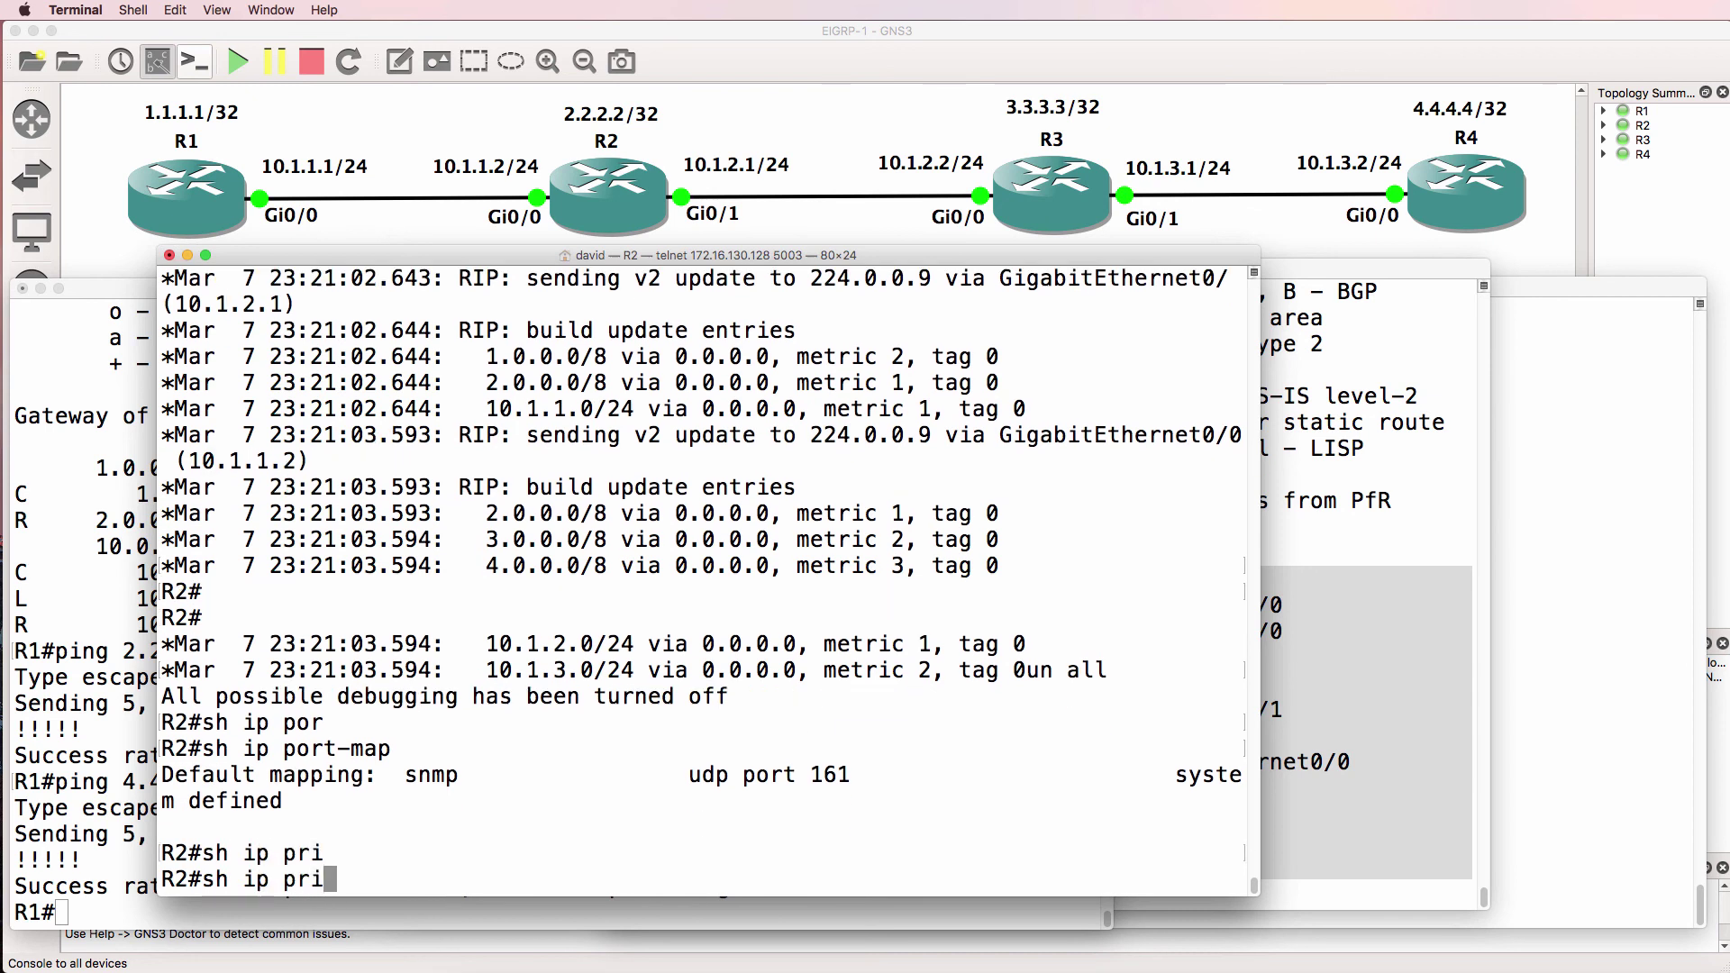
{"action": "key", "text": "BackSpace"}
{"action": "type", "text": "o"}
{"action": "key", "text": "Return"}
{"action": "key", "text": "space"}
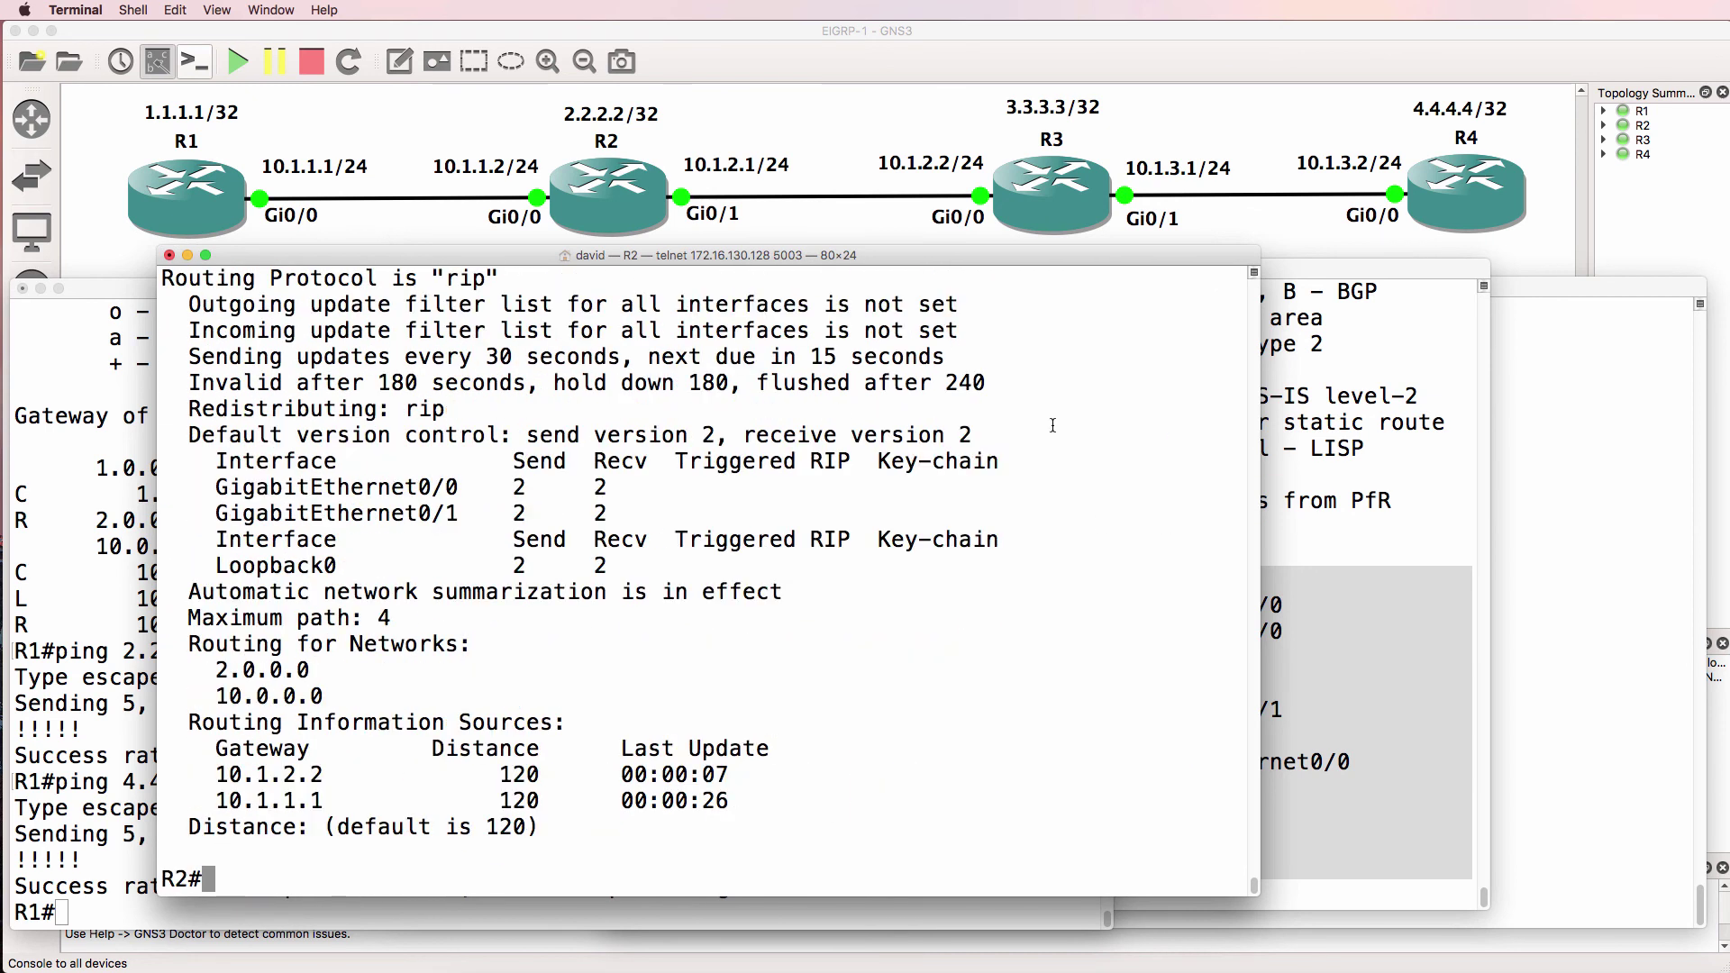
{"action": "left_click_drag", "start_coordinate": [217, 486], "coordinate": [1003, 566]}
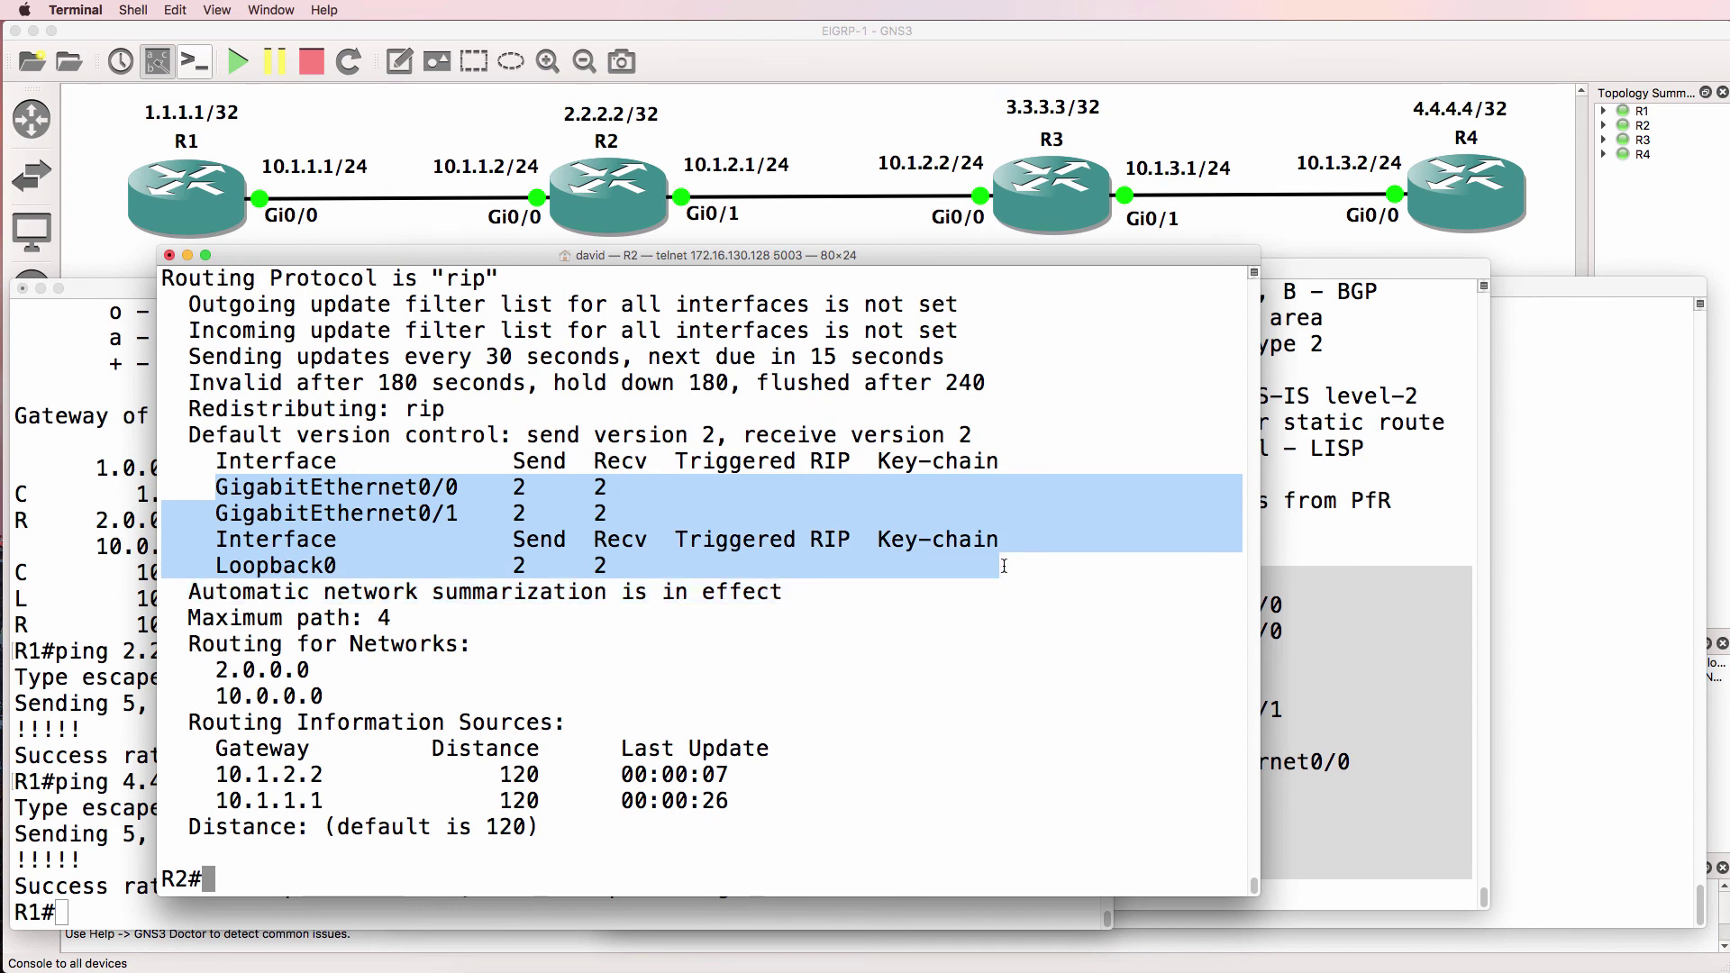
- Show R3's ip protocols summary, with Gi0/0 now sending and receiving version 2
{"action": "left_click", "coordinate": [1365, 566]}
{"action": "type", "text": "sh ip prot"}
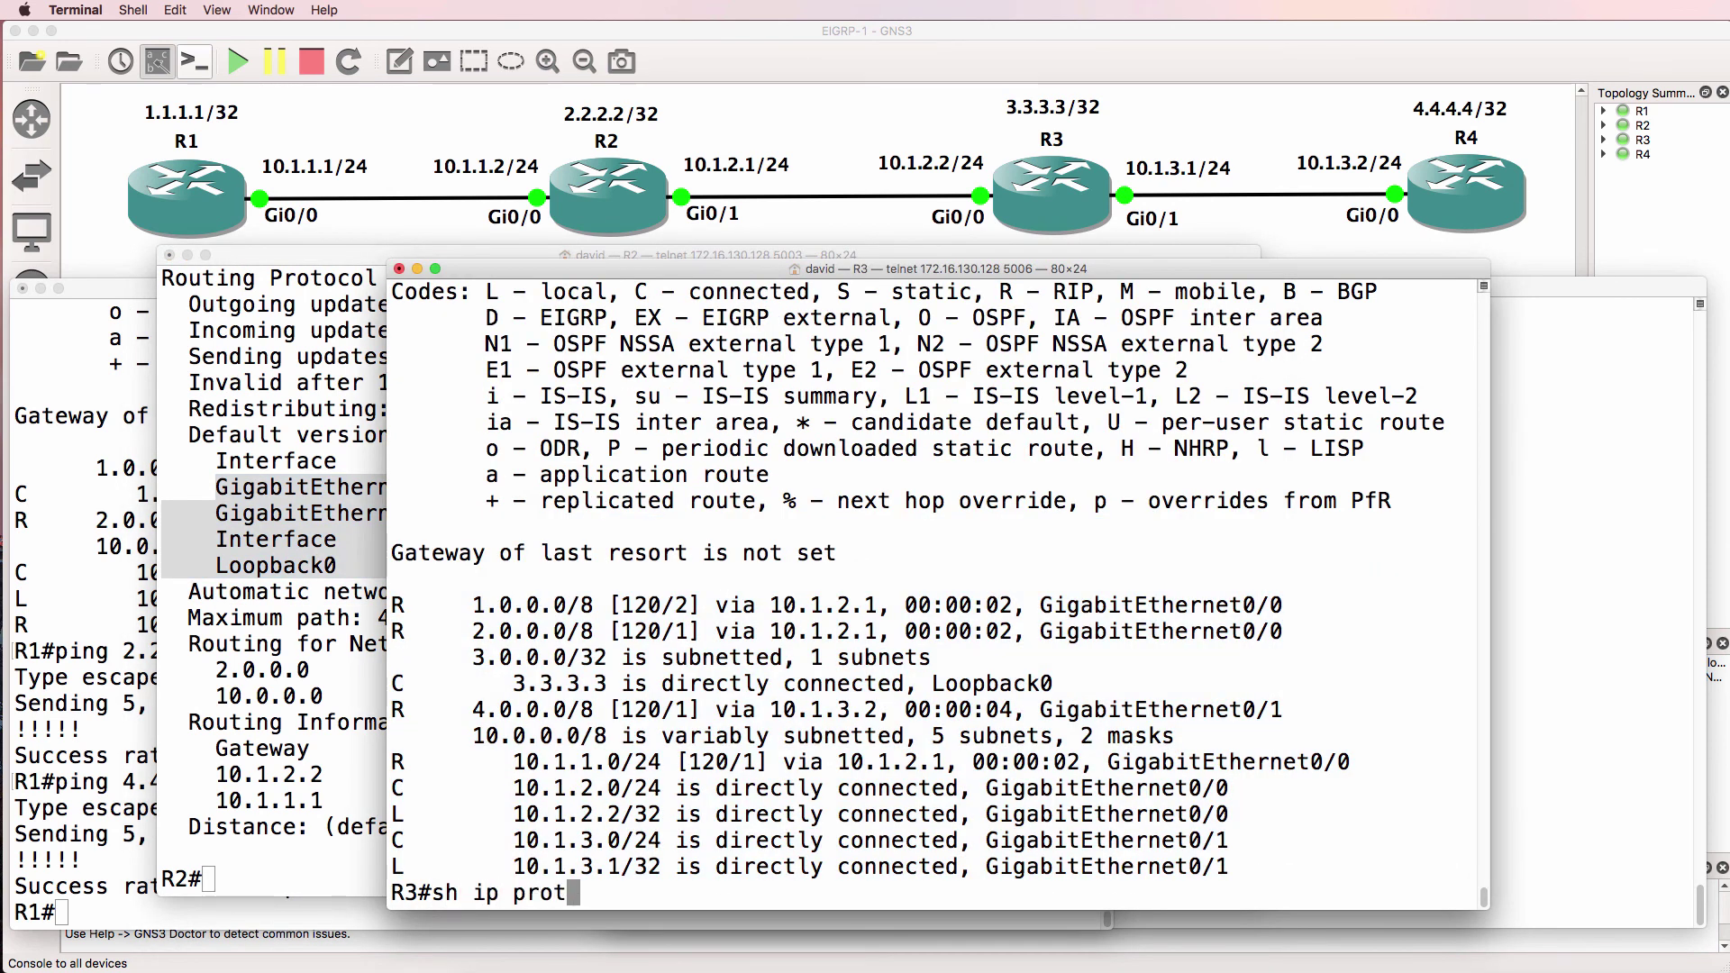
{"action": "key", "text": "Tab"}
{"action": "key", "text": "Return"}
{"action": "key", "text": "space"}
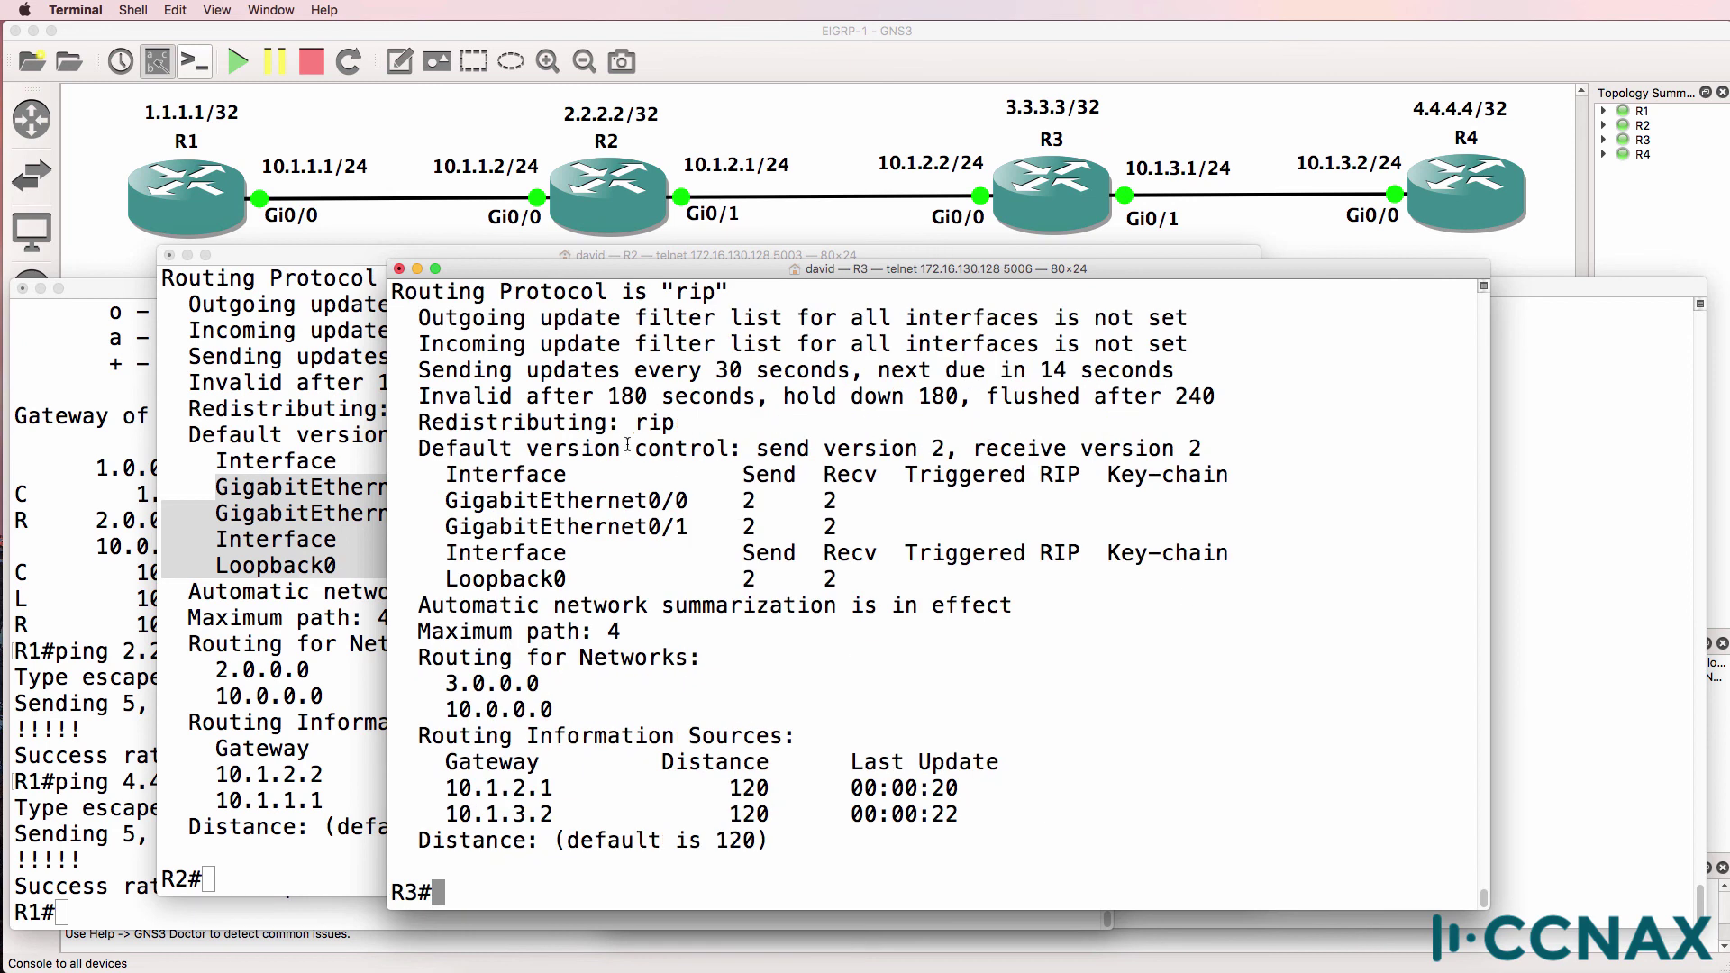
{"action": "left_click_drag", "start_coordinate": [437, 470], "coordinate": [1324, 645]}
- Arrange the R2 and R3 consoles side by side, with R3 in front
{"action": "left_click_drag", "start_coordinate": [1014, 270], "coordinate": [1200, 282]}
{"action": "left_click_drag", "start_coordinate": [530, 261], "coordinate": [383, 281]}
{"action": "left_click", "coordinate": [1211, 487]}
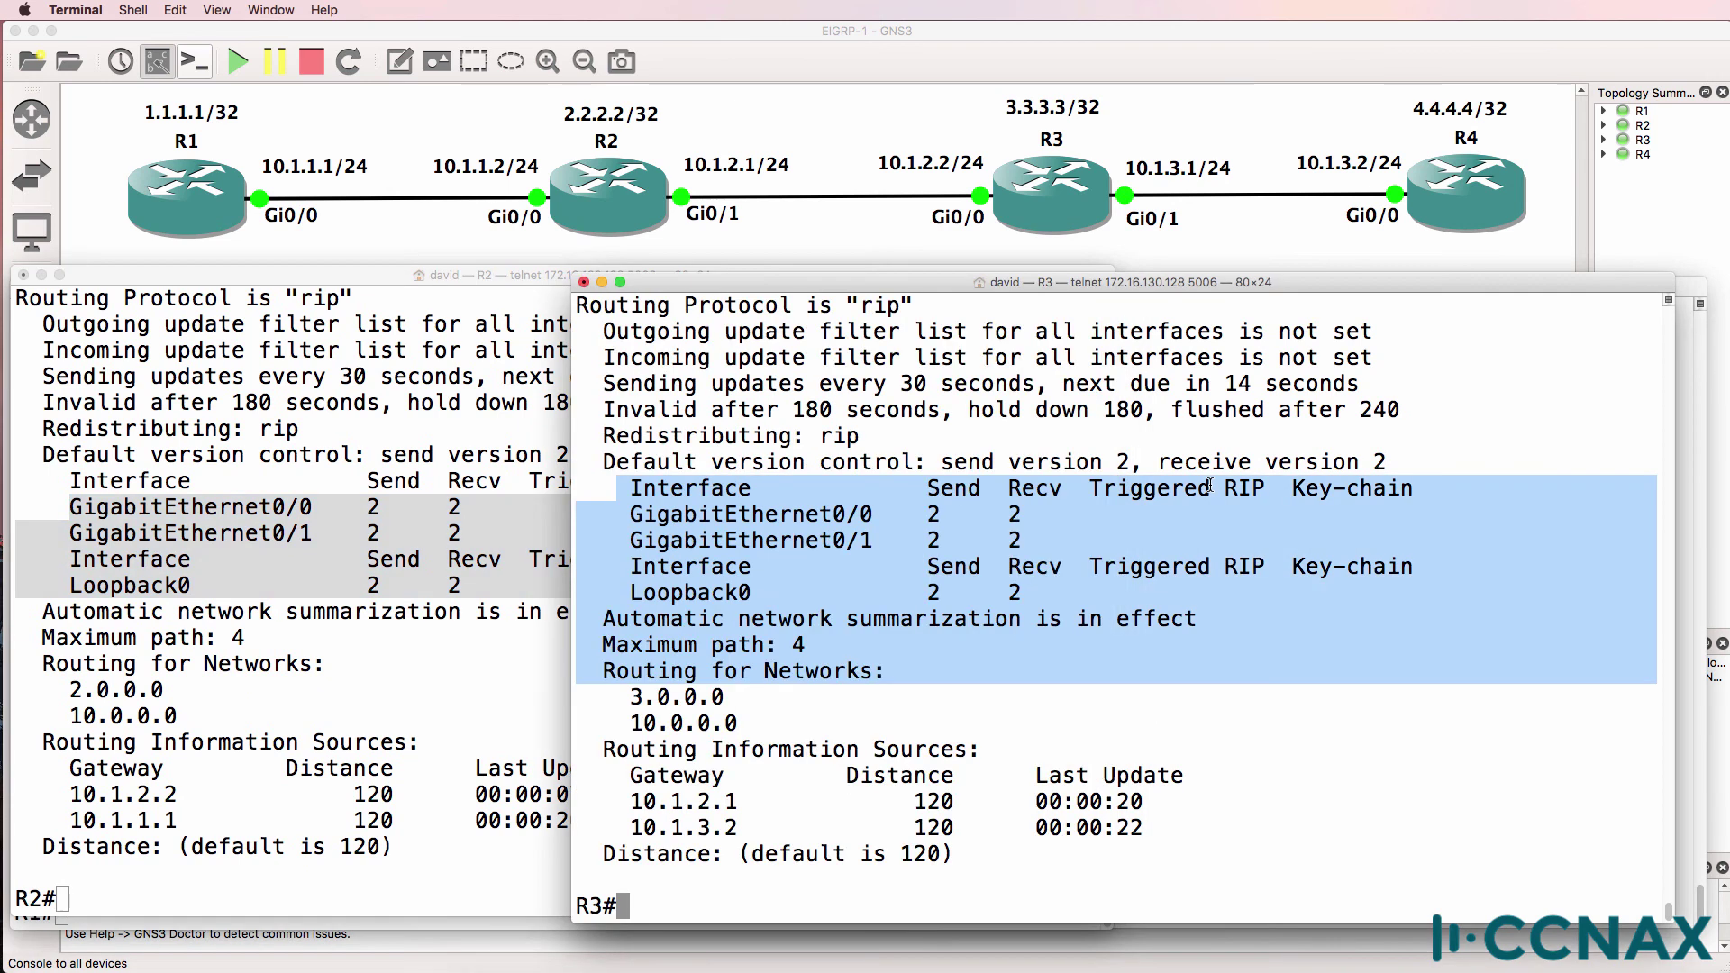